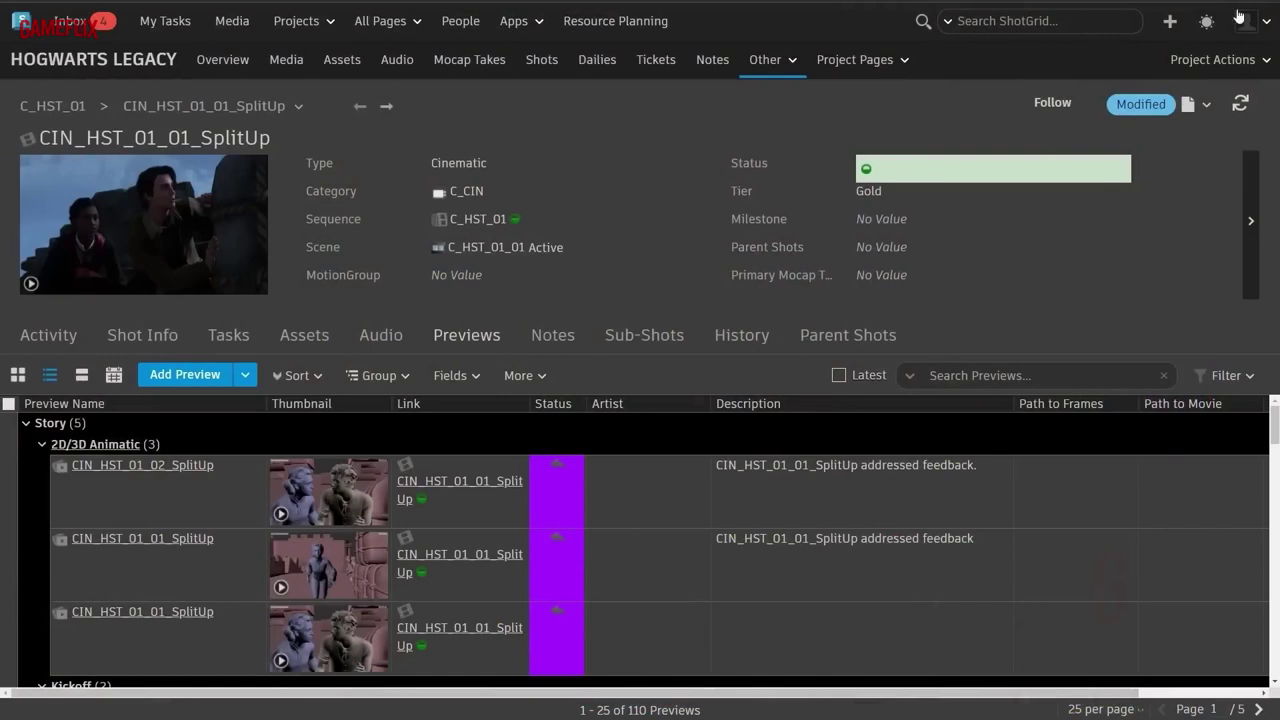
# Look through the previews of CIN_HST_01_01_SplitUp, covering the Story, Animation and Engine groups.
pyautogui.scroll(-5, 438, 518)
pyautogui.scroll(-10, 438, 522)
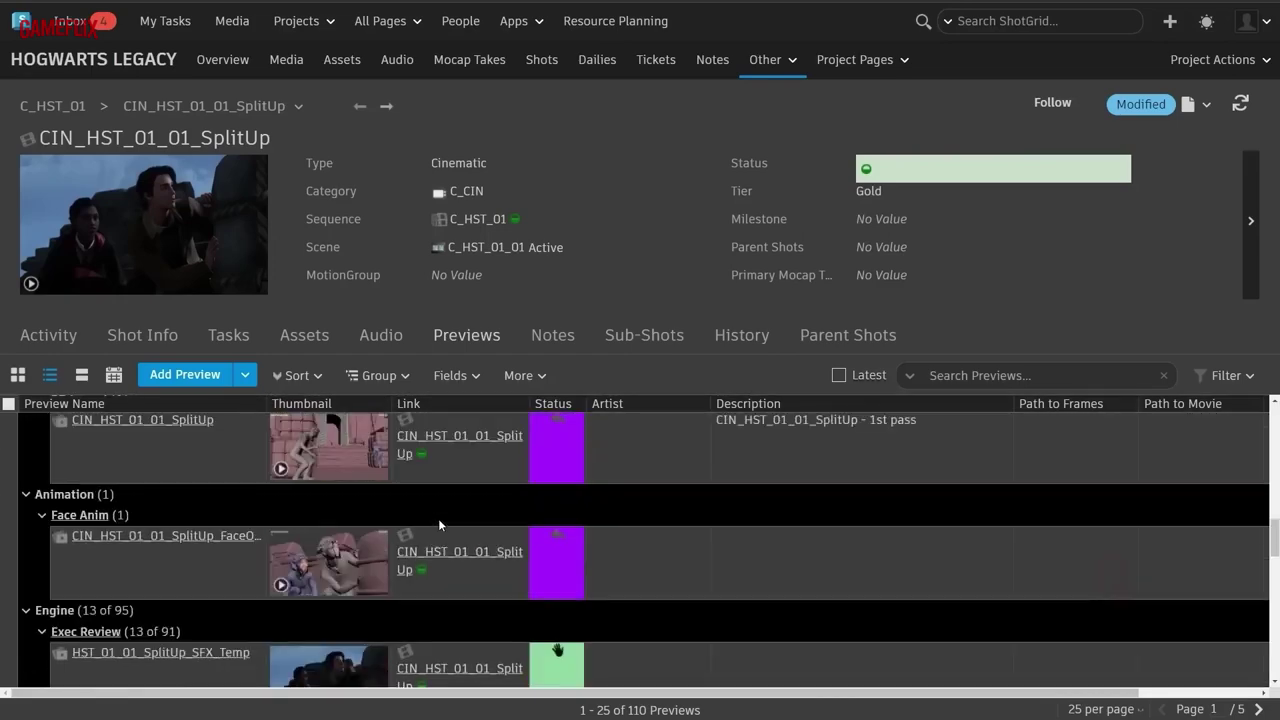
pyautogui.scroll(-2, 438, 518)
pyautogui.scroll(10, 438, 518)
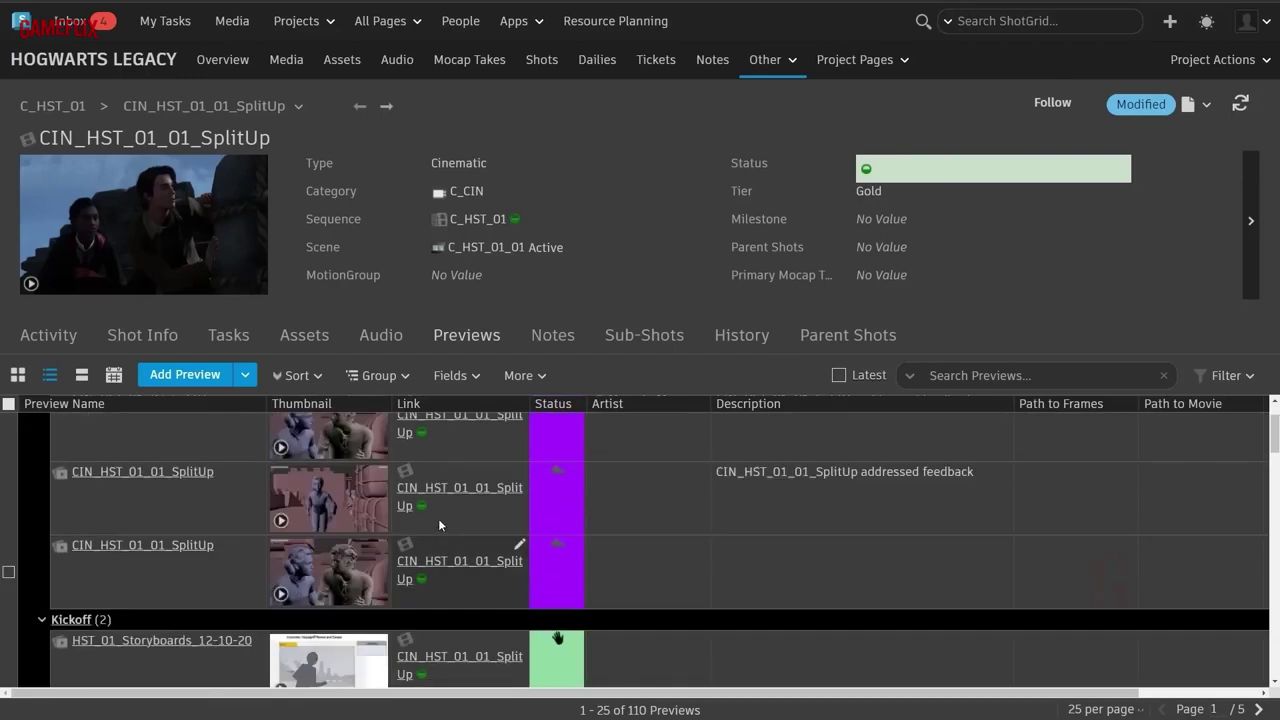
pyautogui.scroll(2, 439, 520)
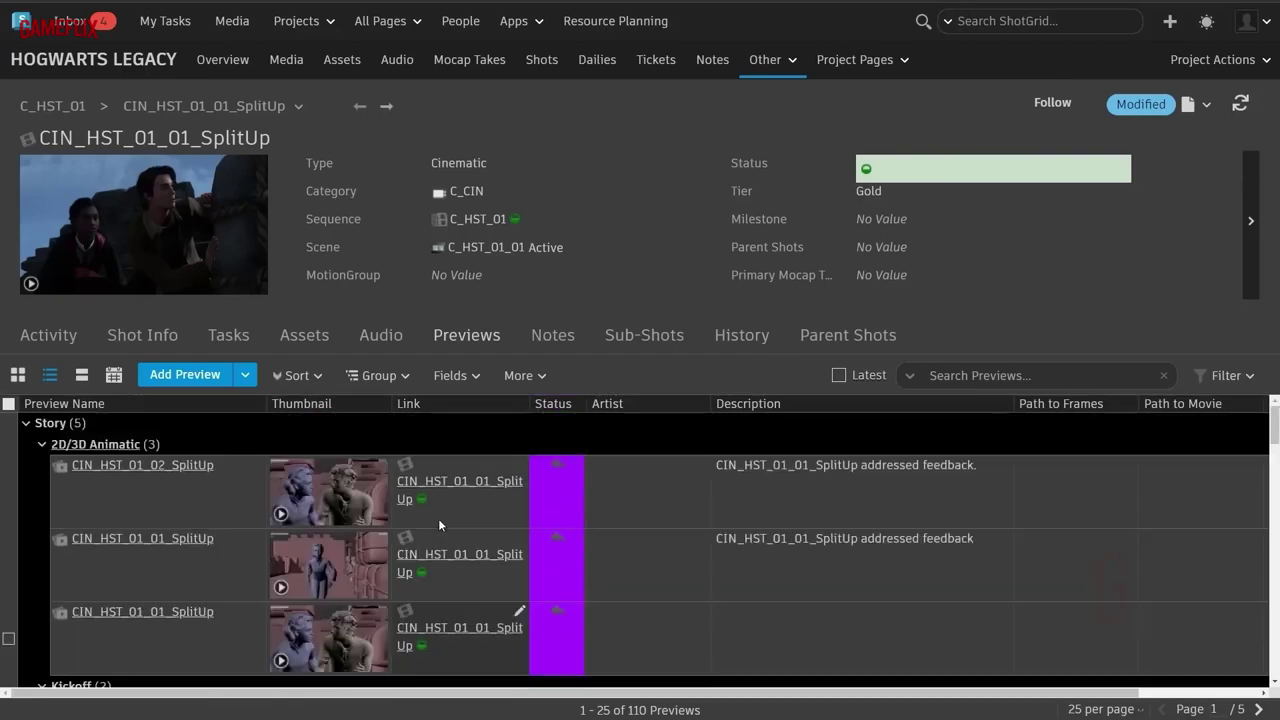
# Show the tasks of CIN_HST_01_01_SplitUp and review the list from Kickoff to Exec Review.
pyautogui.click(227, 336)
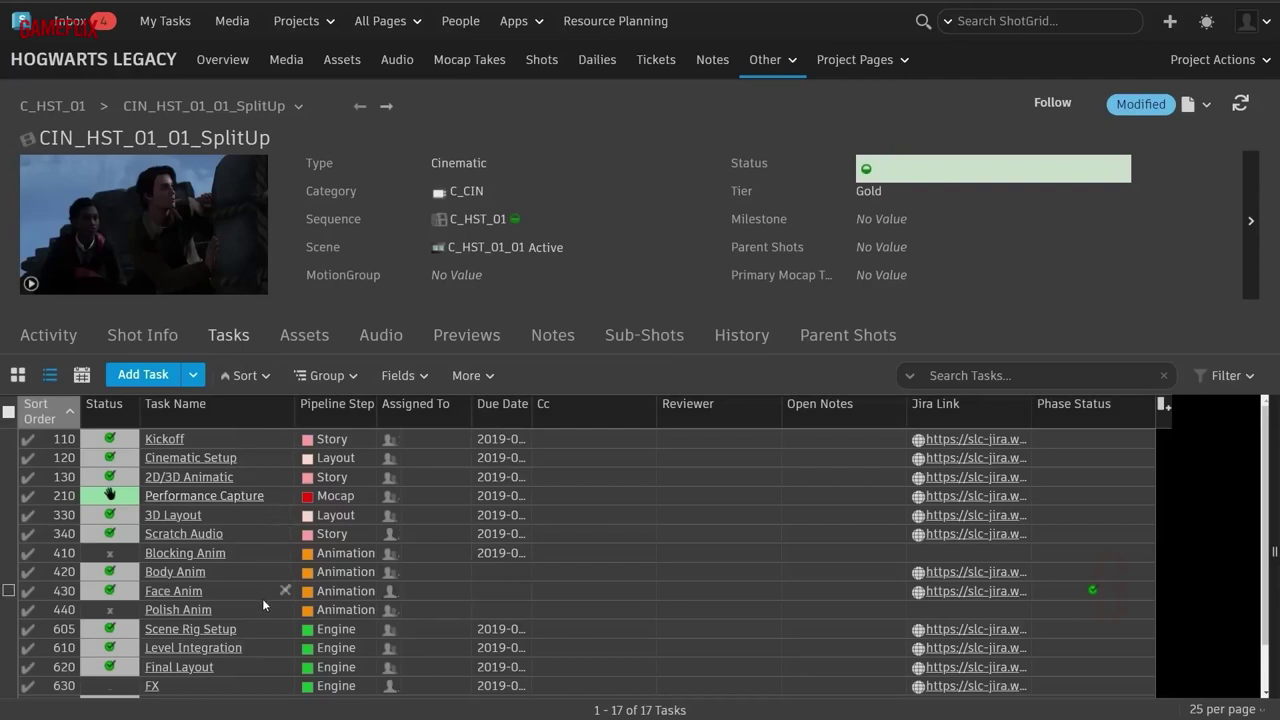
pyautogui.scroll(-1, 256, 634)
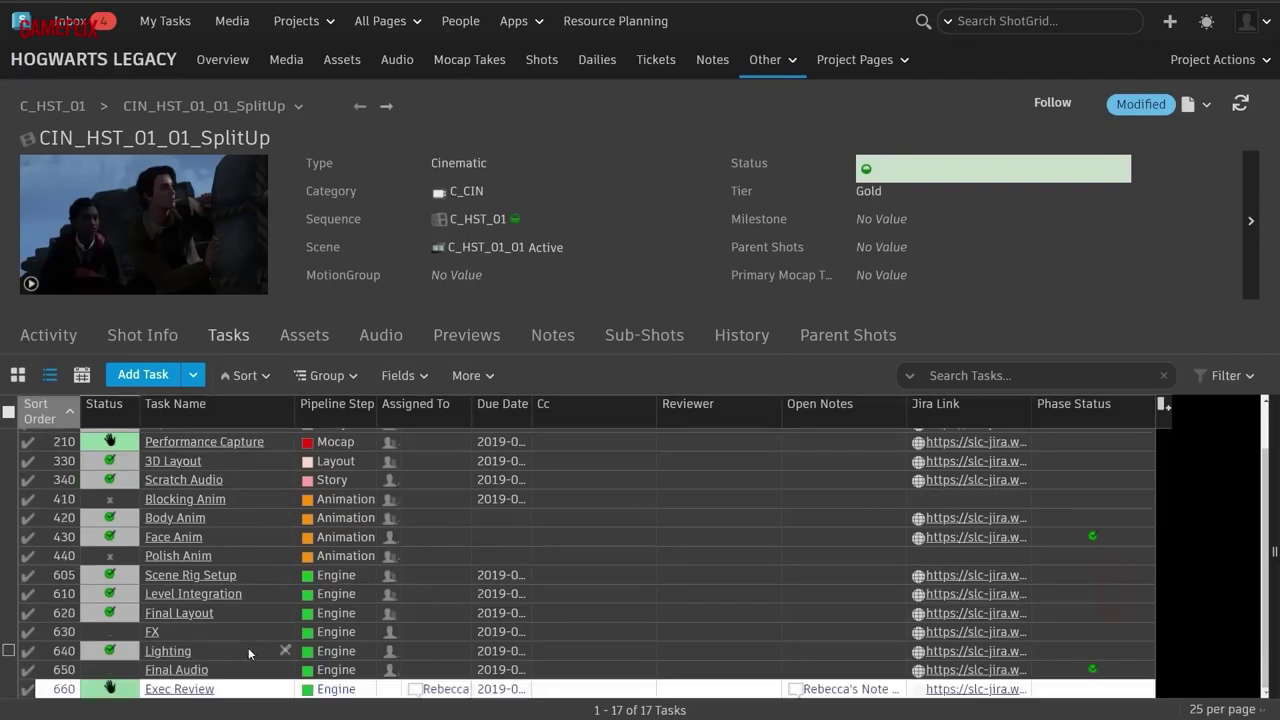
pyautogui.scroll(2, 248, 652)
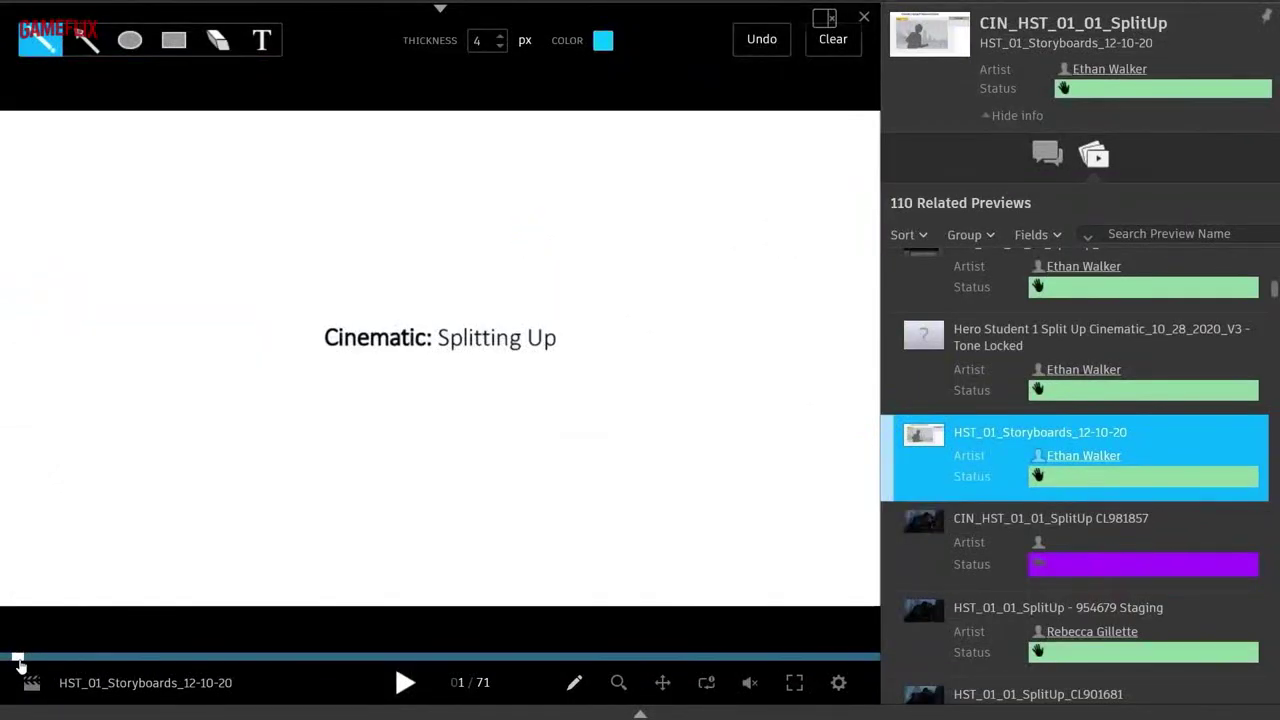
# Scrub through the HST_01_Storyboards_12-10-20 preview and play part of the CIN_HST_01_02_SplitUp animatic.
pyautogui.moveTo(30, 663); pyautogui.dragTo(176, 663)
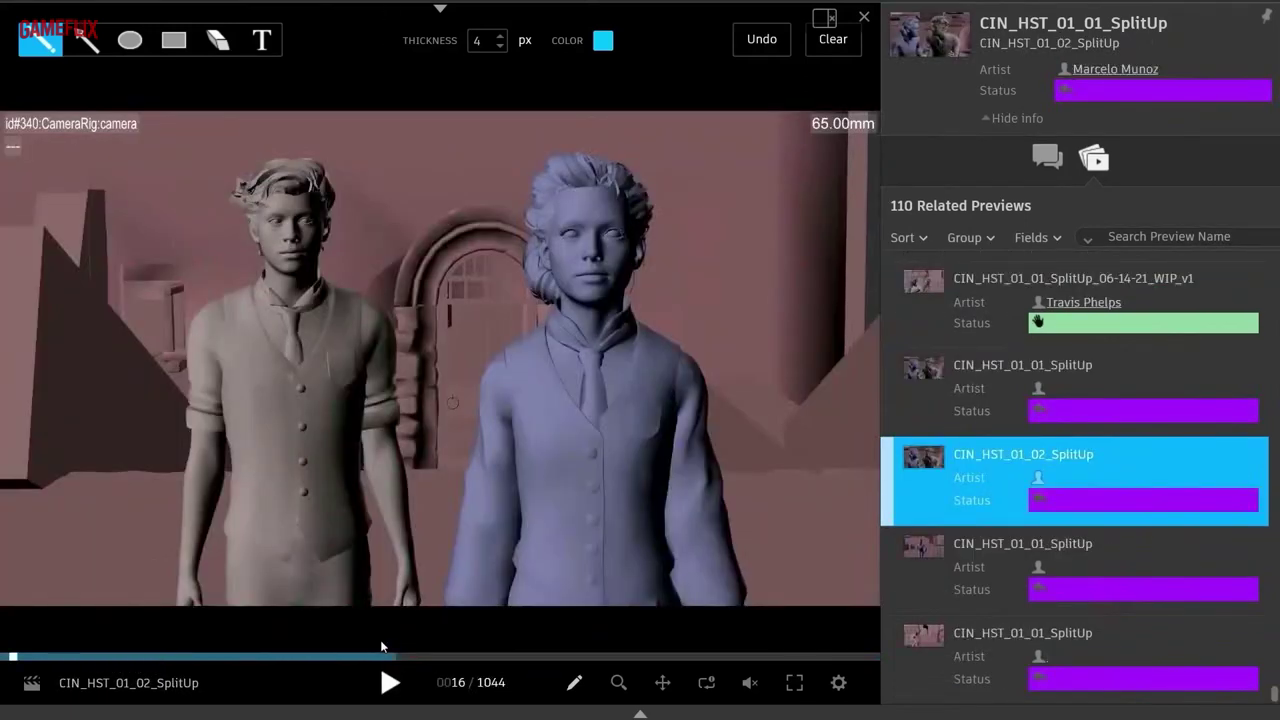
pyautogui.click(390, 686)
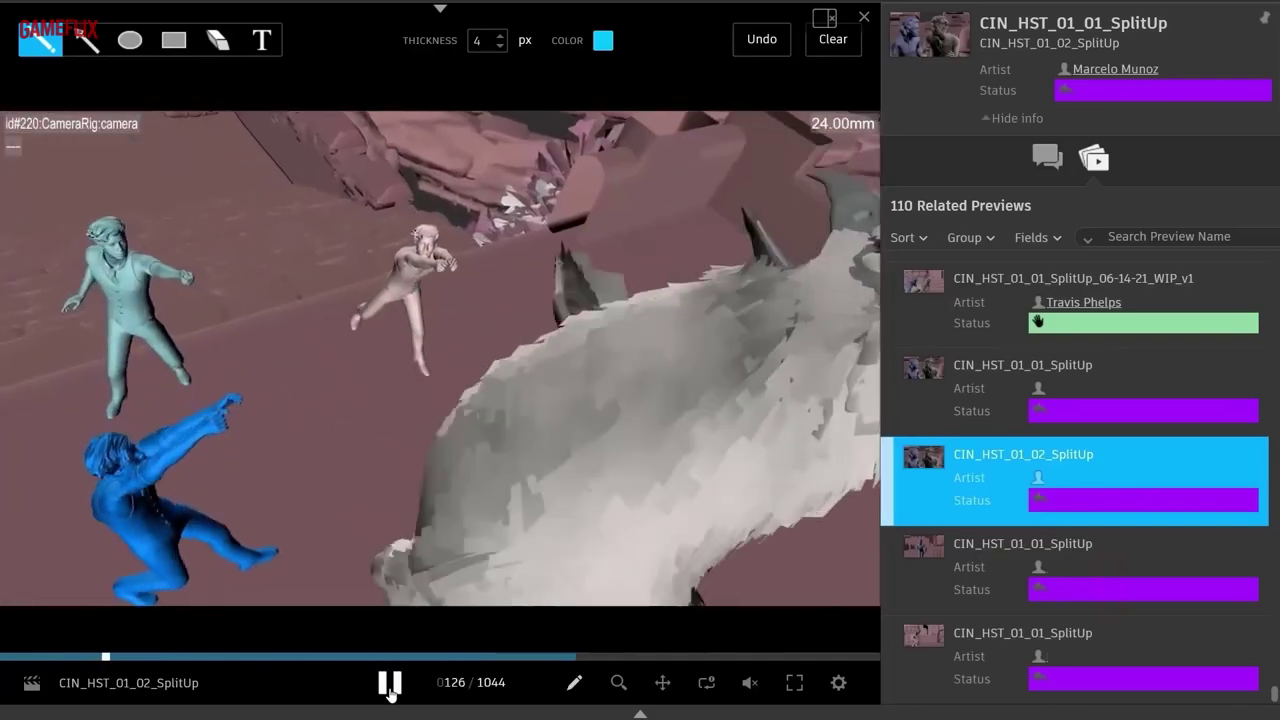
pyautogui.click(390, 686)
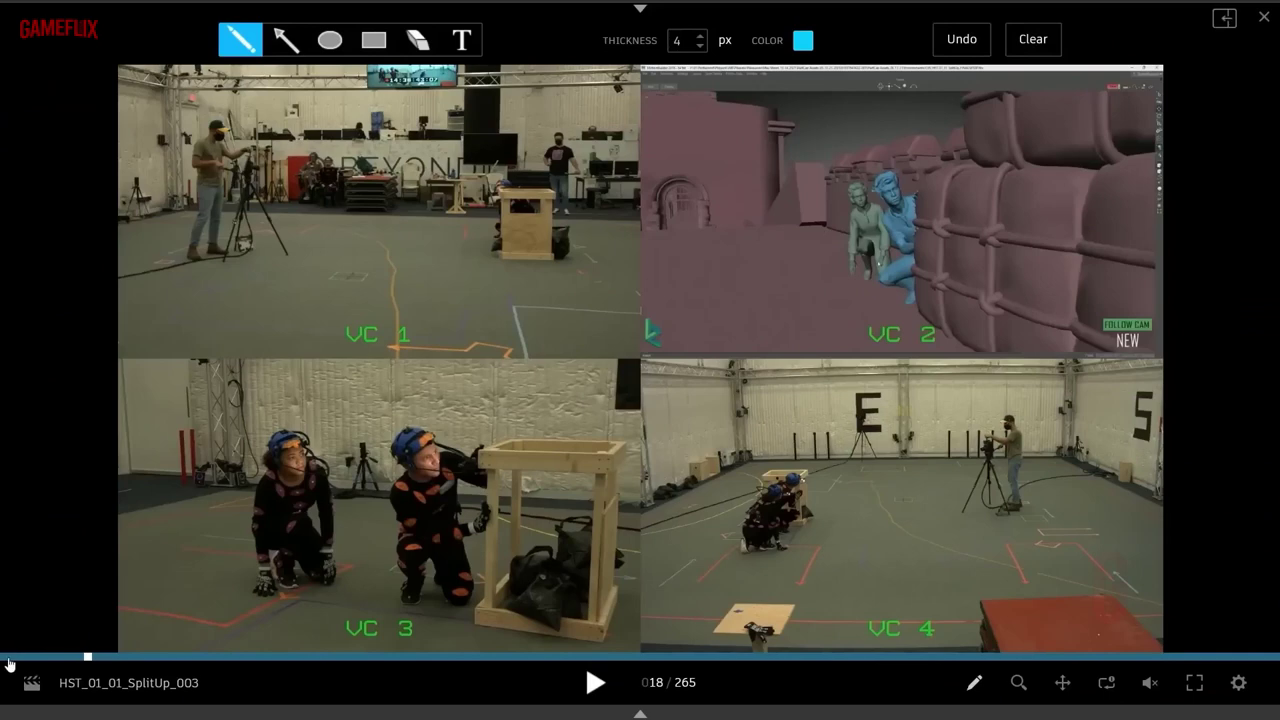
# Play the HST_01_01_SplitUp_003 performance capture preview and pause it.
pyautogui.press('space')
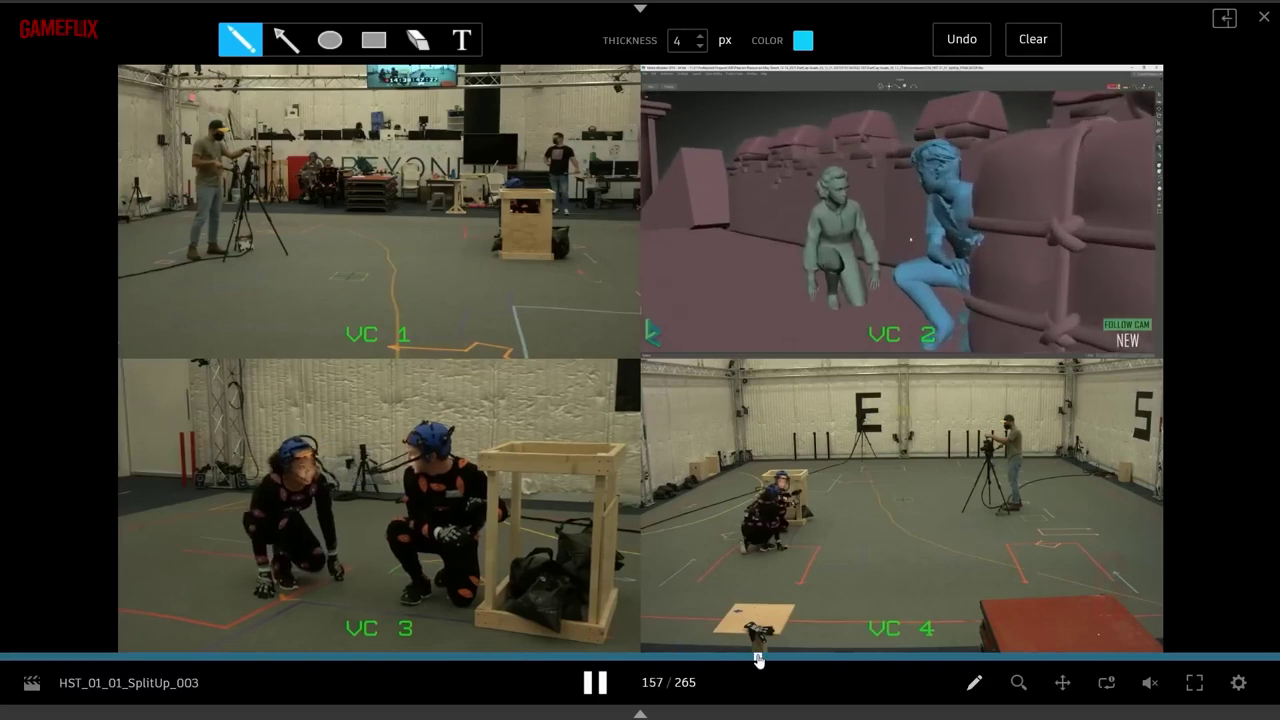
pyautogui.press('space')
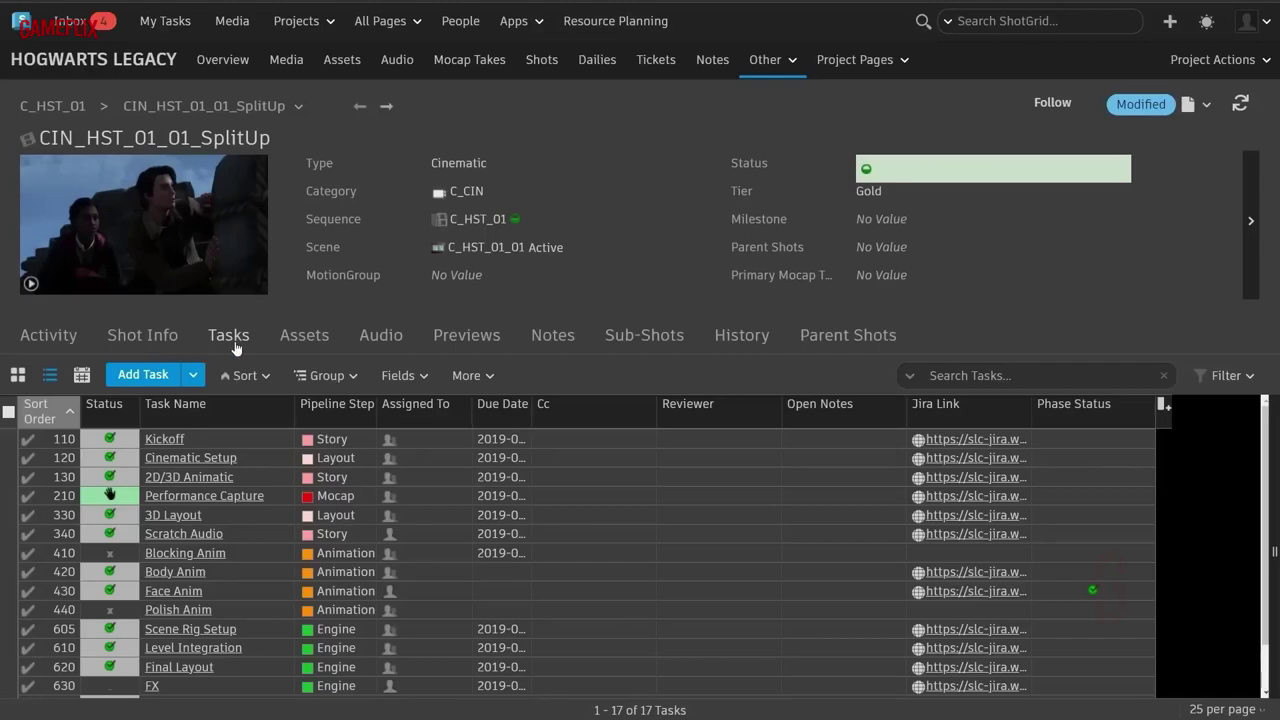
# Open the project's Mocap Takes page and scrub forward through a recorded take's video.
pyautogui.click(470, 61)
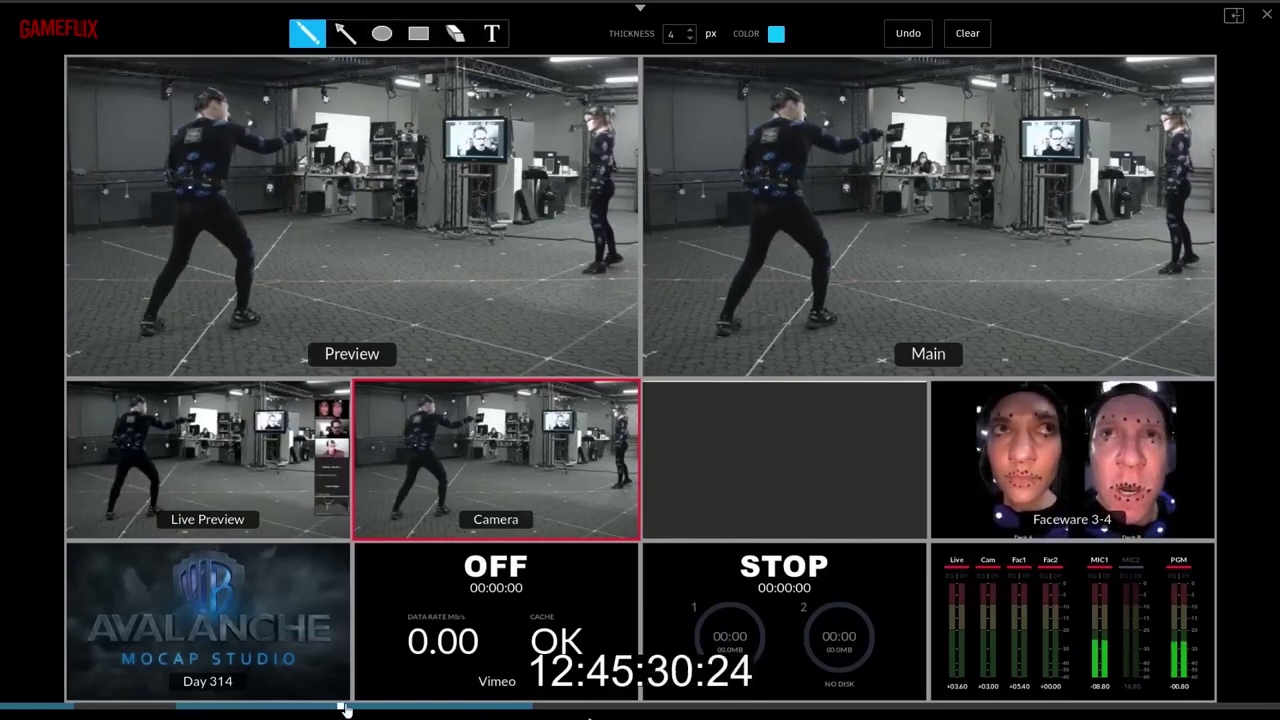
pyautogui.moveTo(345, 708); pyautogui.dragTo(452, 708)
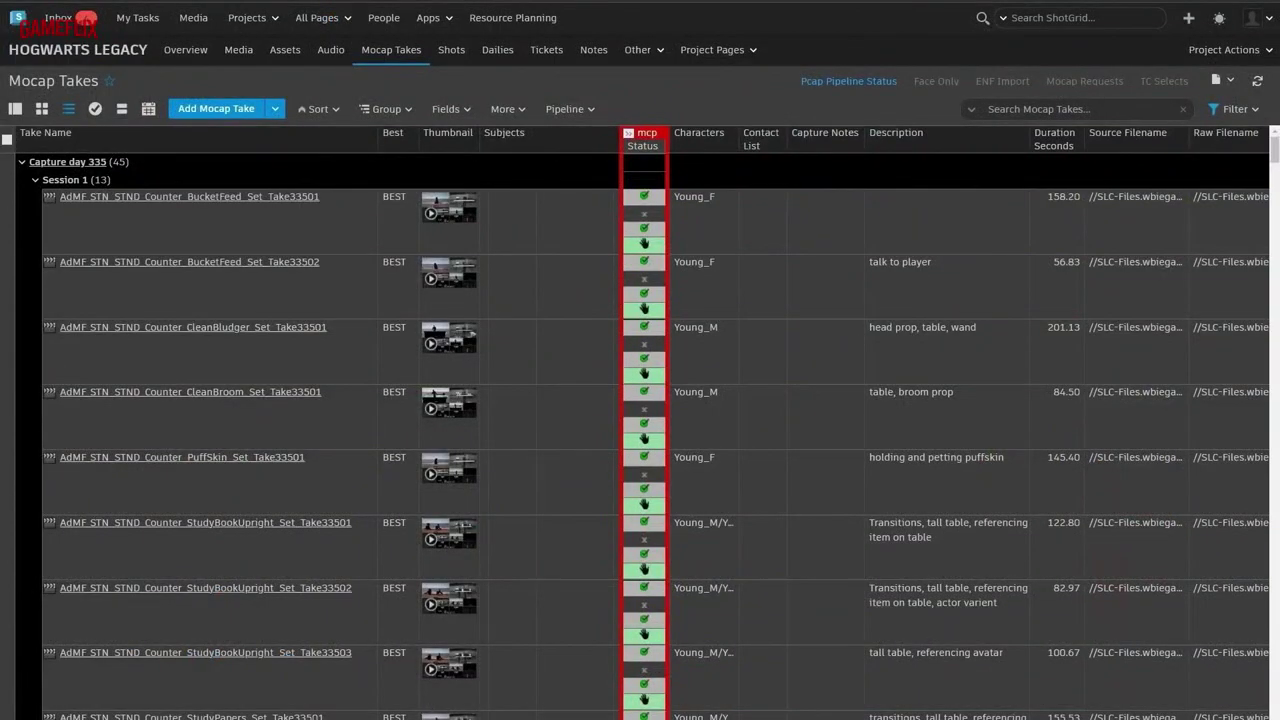
# Bring the mocap takes' timecode columns into view and open the first take's Timecode Select Start for editing.
pyautogui.hscroll(10, 1110, 413)
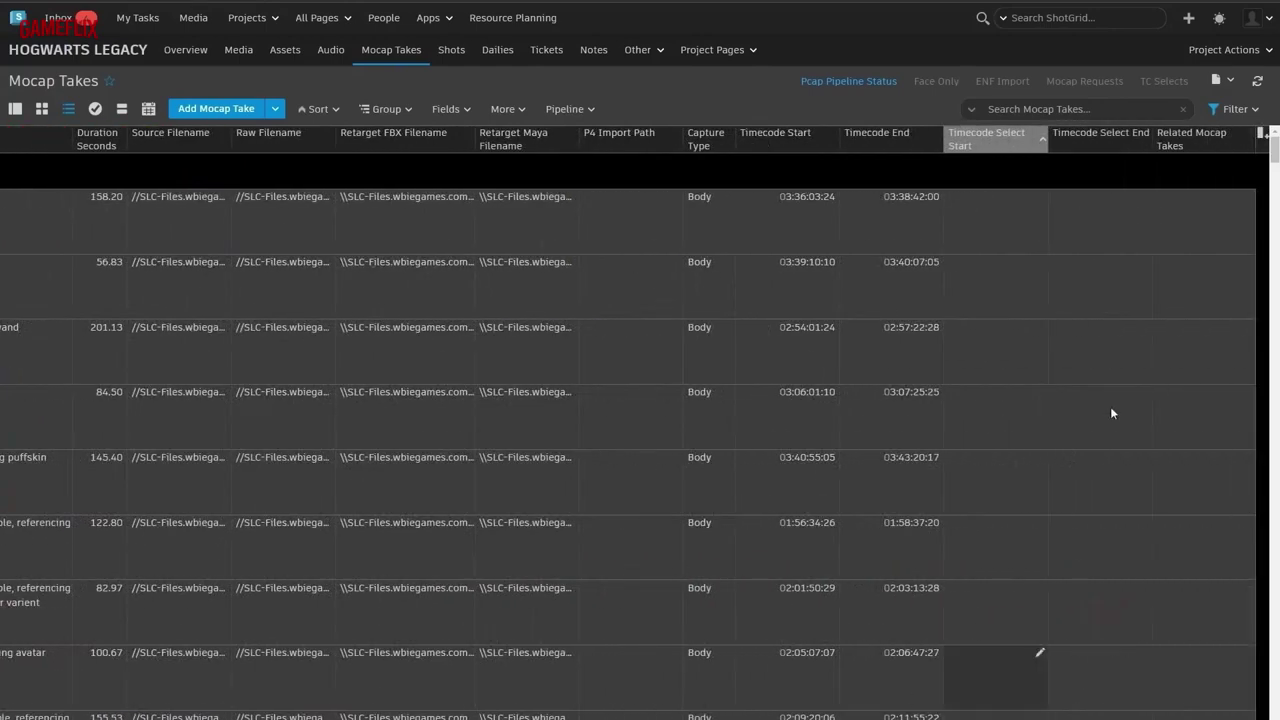
pyautogui.click(994, 213)
pyautogui.click(1040, 198)
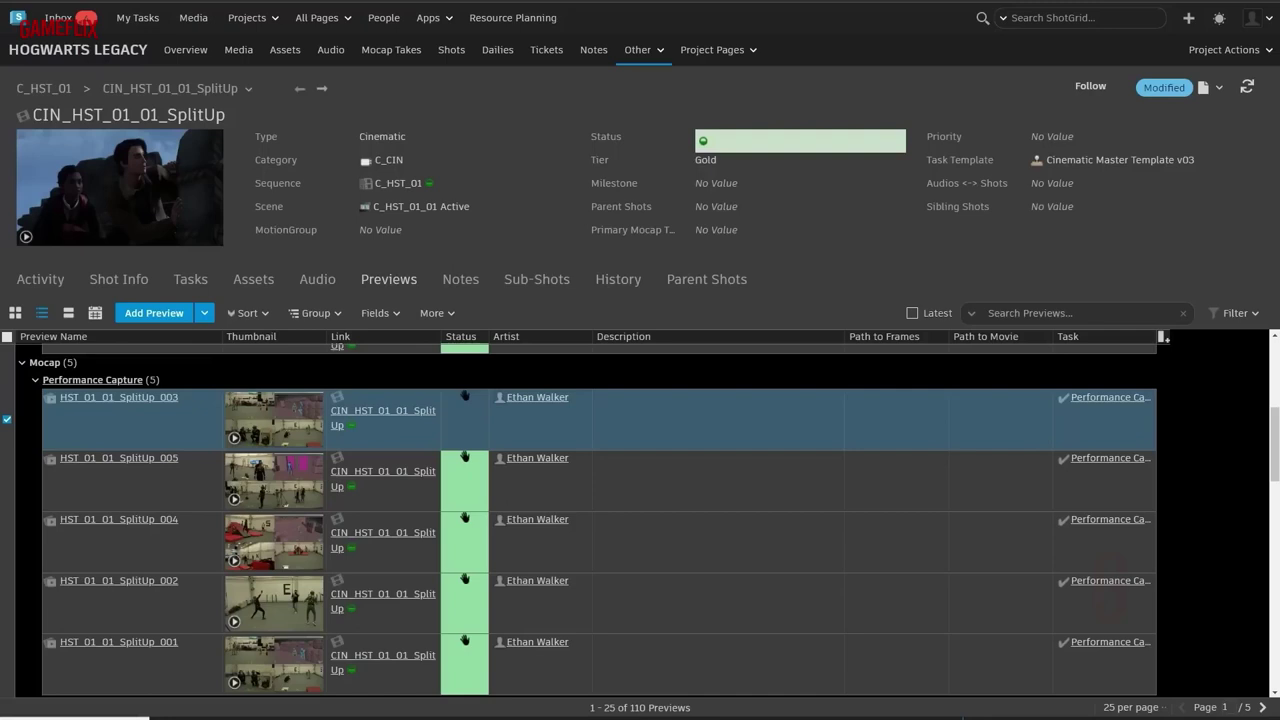
# Play the HST_01_01_SplitUp_005 preview from the Performance Capture group, pause it and close the player.
pyautogui.scroll(-1, 271, 548)
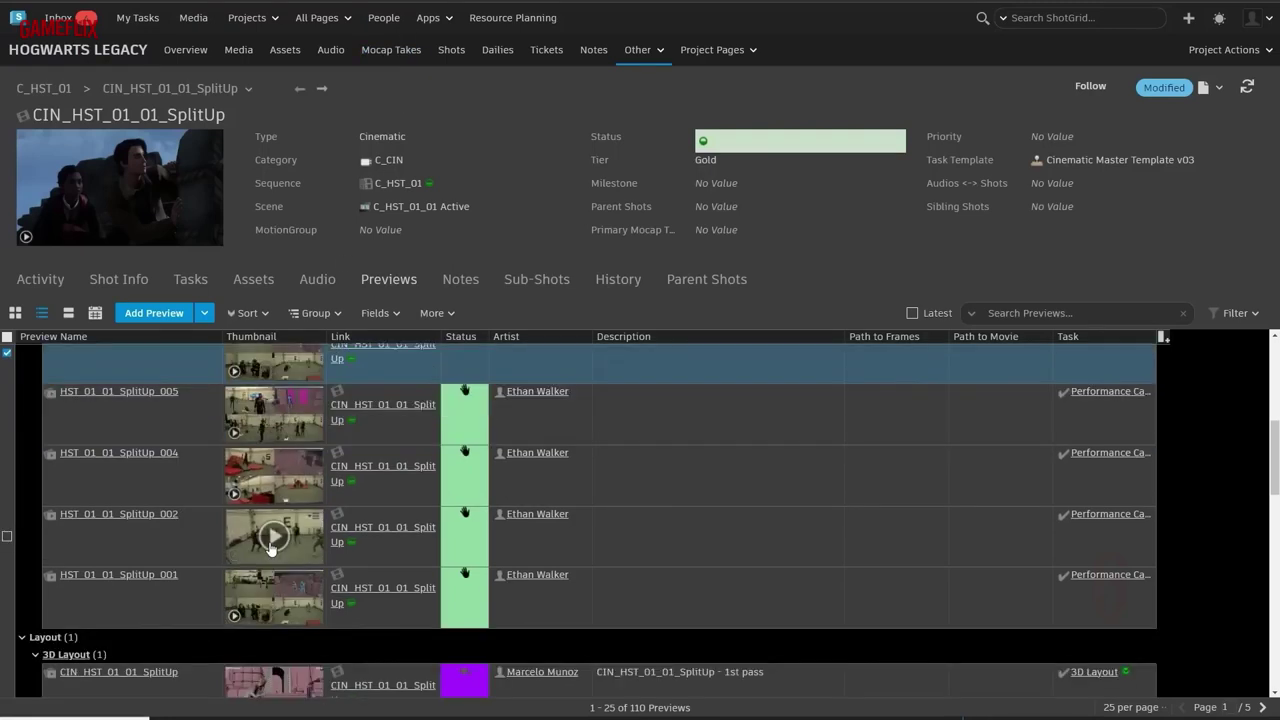
pyautogui.scroll(1, 271, 540)
pyautogui.click(271, 484)
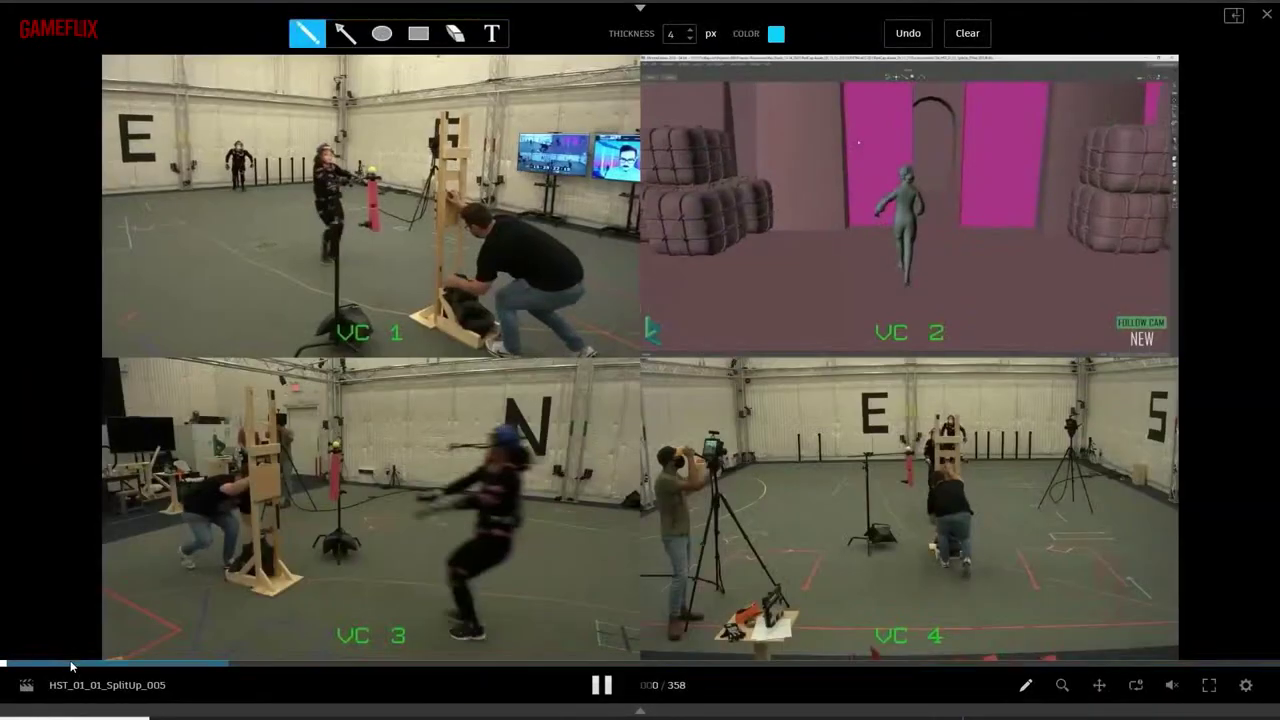
pyautogui.press('space')
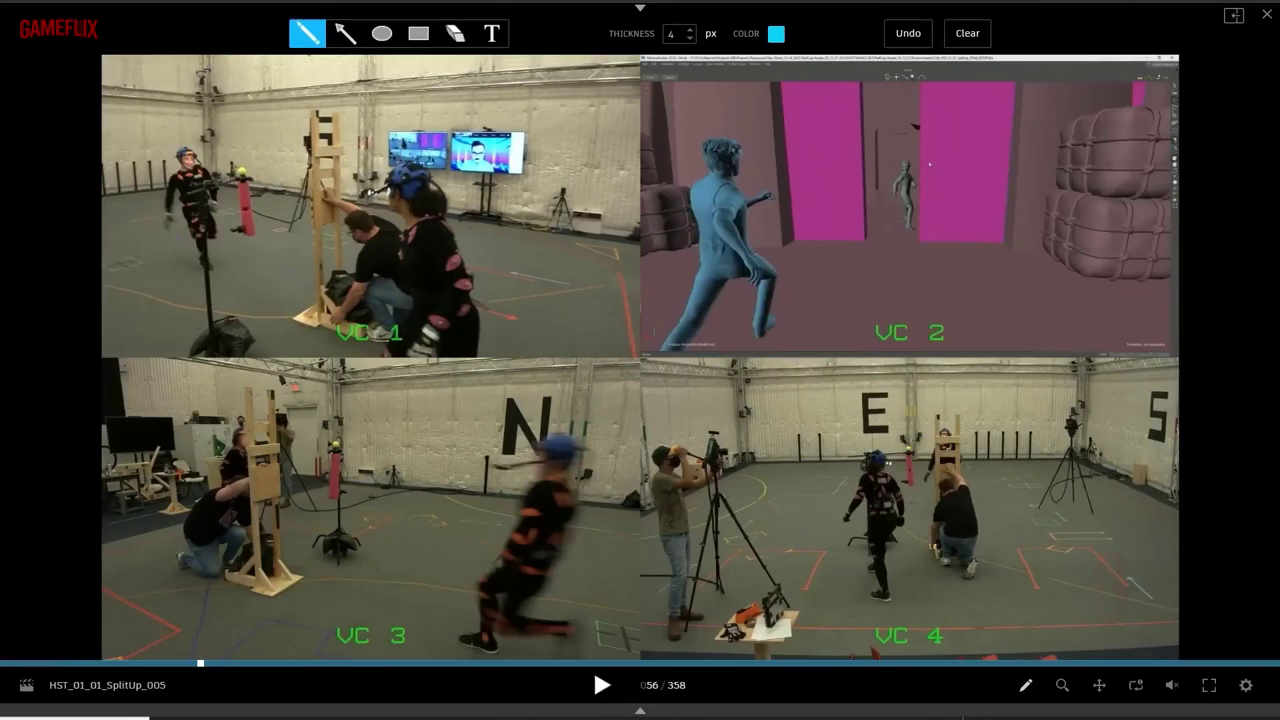
pyautogui.press('Escape')
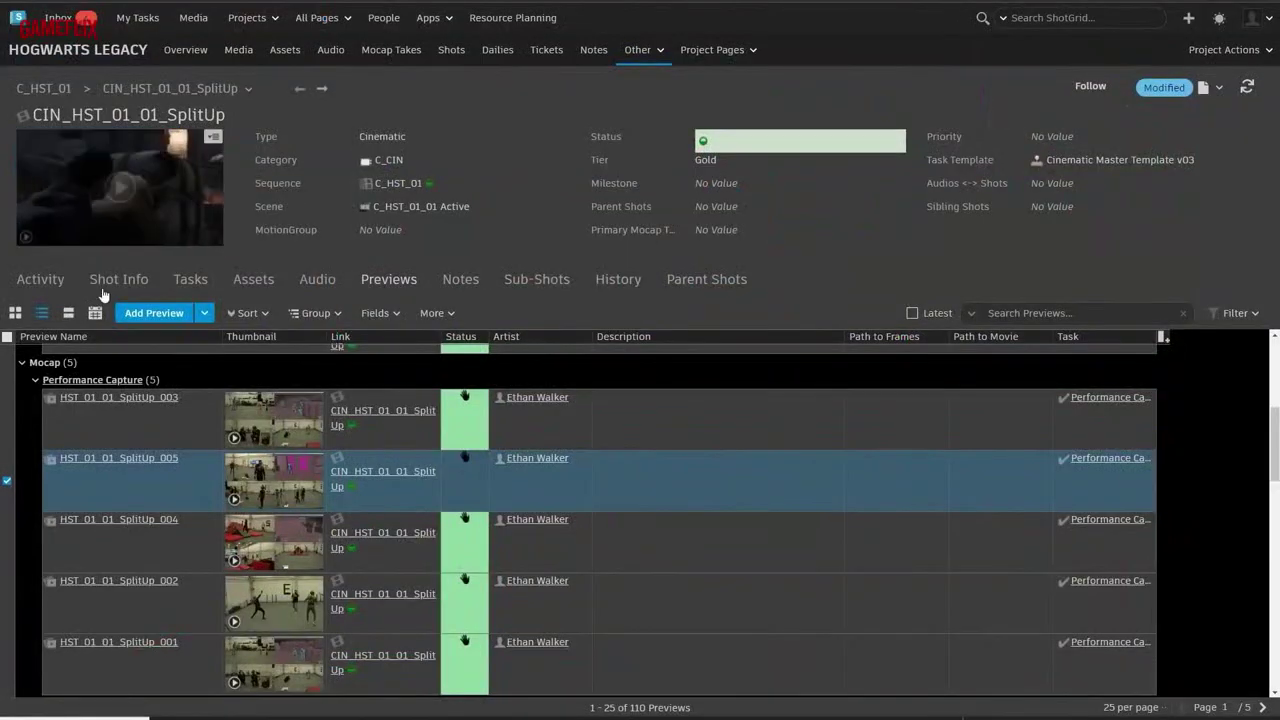
# Add SplitUp_003, 004, 002 and 001 to the selection so all five Performance Capture previews are selected.
pyautogui.click(7, 420)
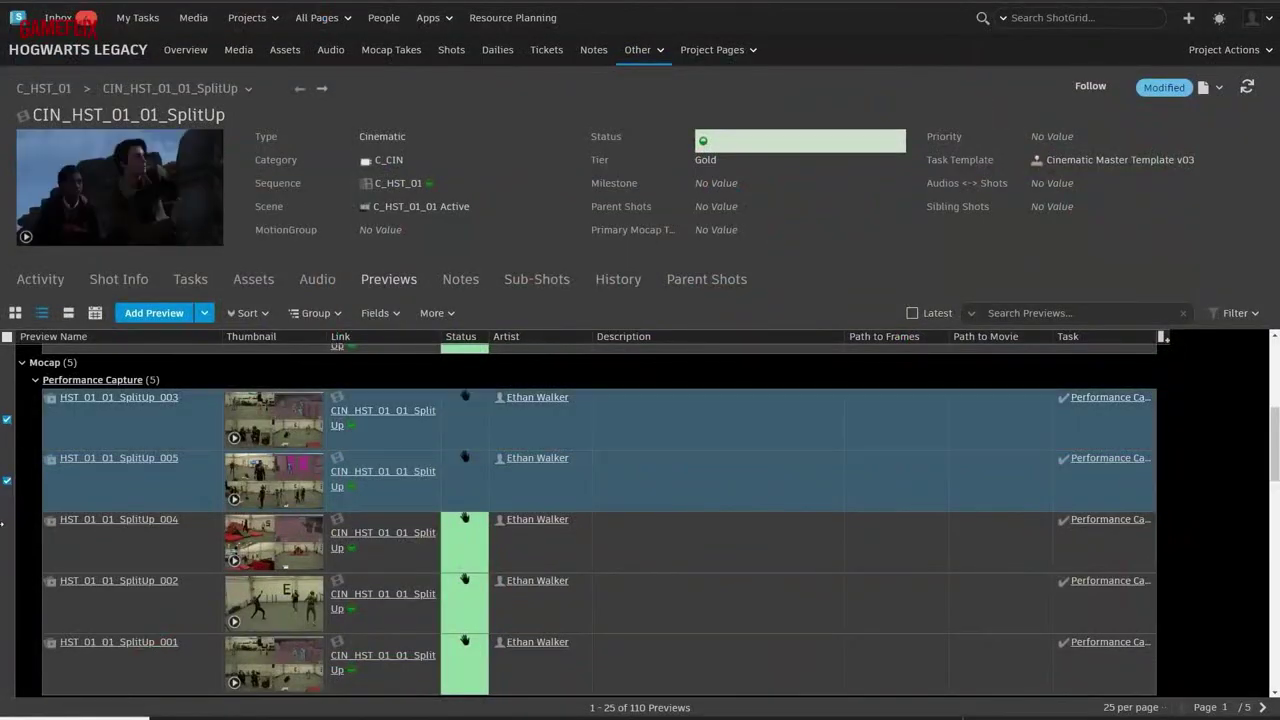
pyautogui.click(6, 543)
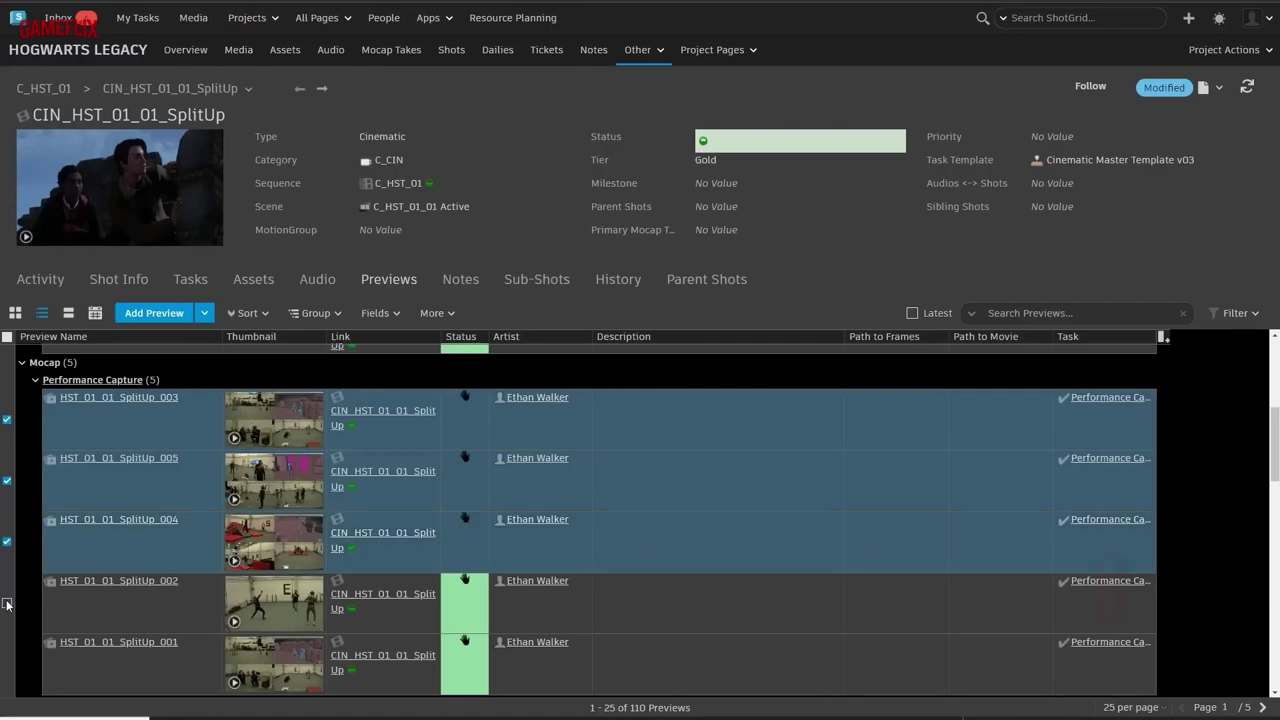
pyautogui.click(7, 604)
pyautogui.click(7, 665)
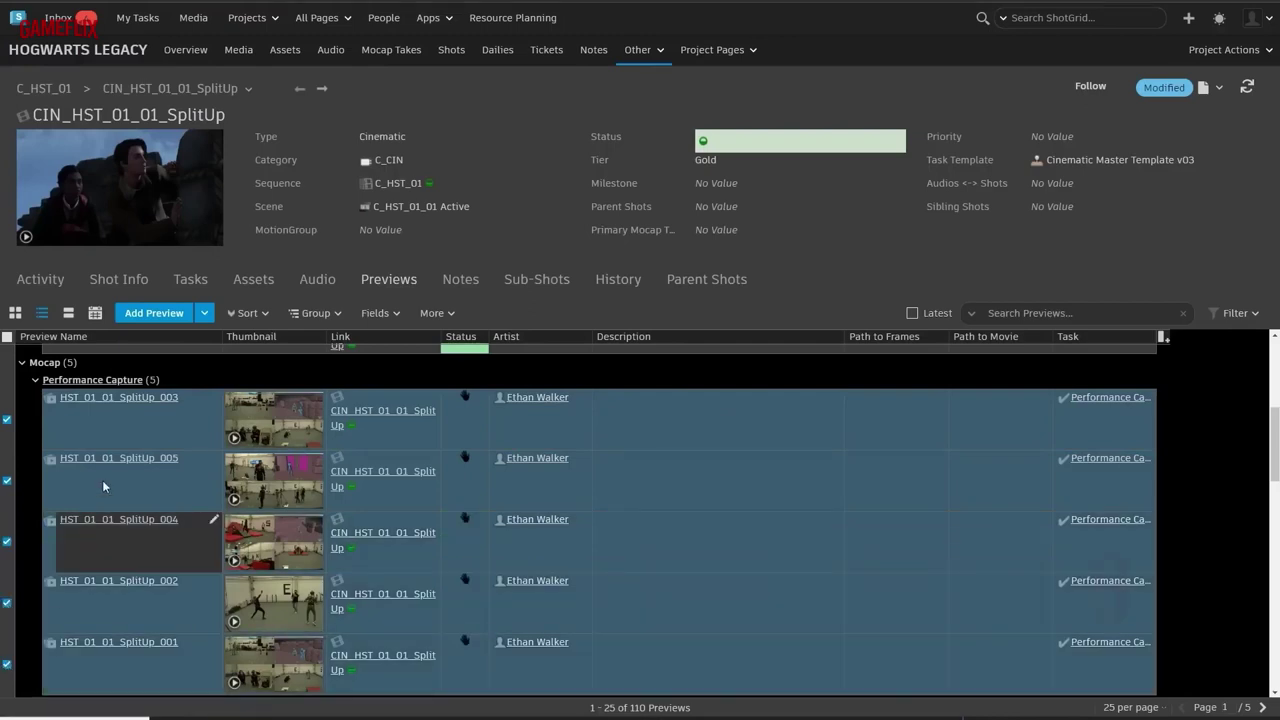
# Create a new playlist named SplitUp_Edit from the selected Performance Capture previews.
pyautogui.rightClick(268, 434)
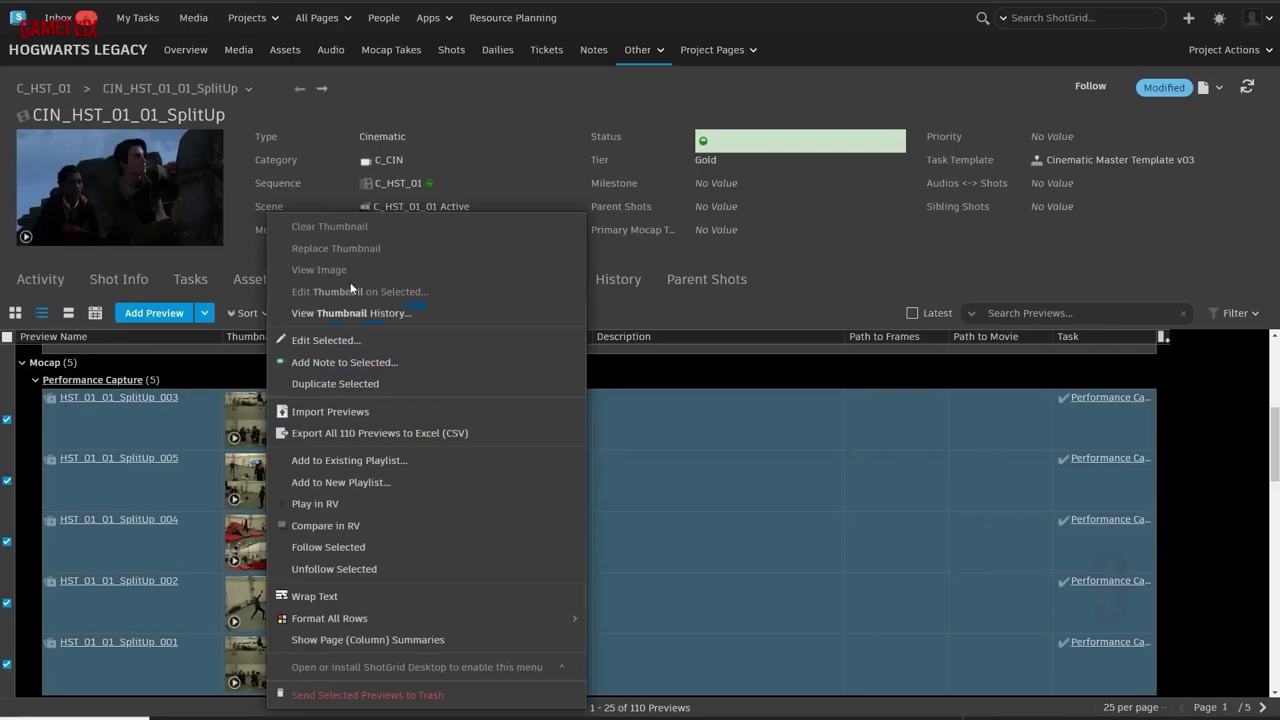
pyautogui.click(341, 483)
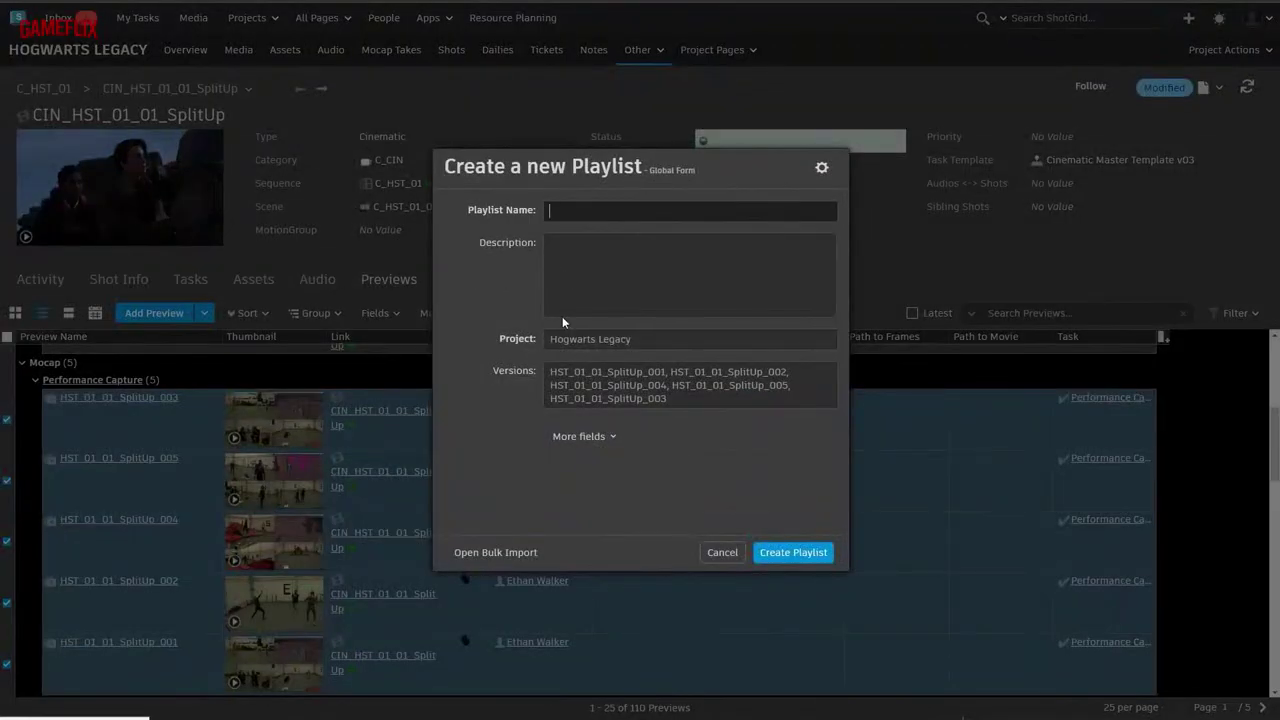
pyautogui.write('SplitUp_Edit')
pyautogui.press('Tab')
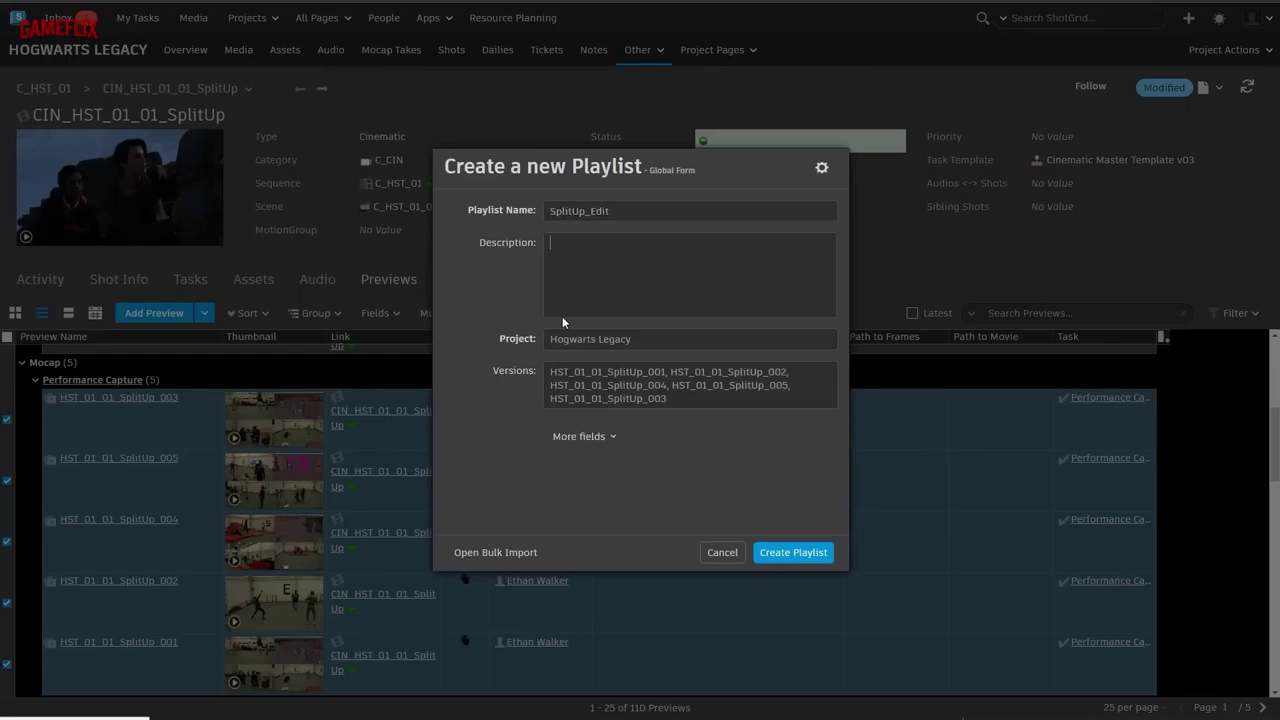
pyautogui.click(778, 560)
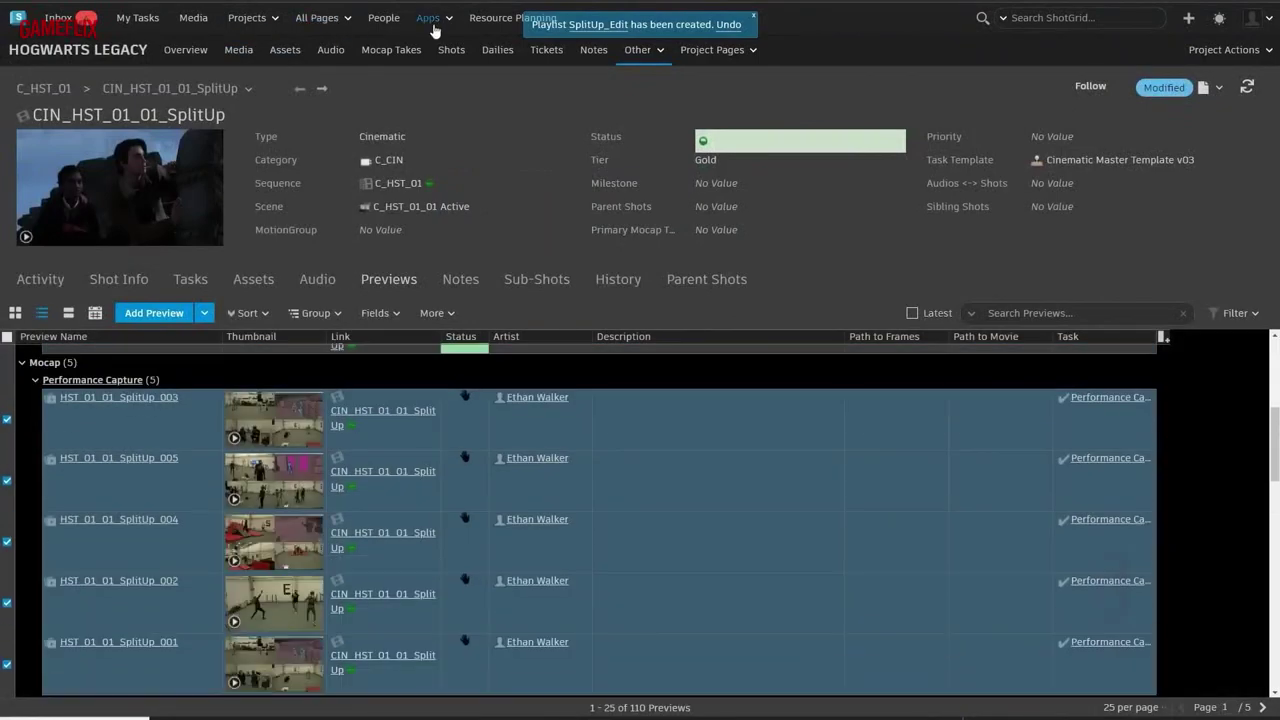
# Open the Screening Room, play the five SplitUp versions together and skip ahead through the combined playback.
pyautogui.click(433, 25)
pyautogui.click(452, 140)
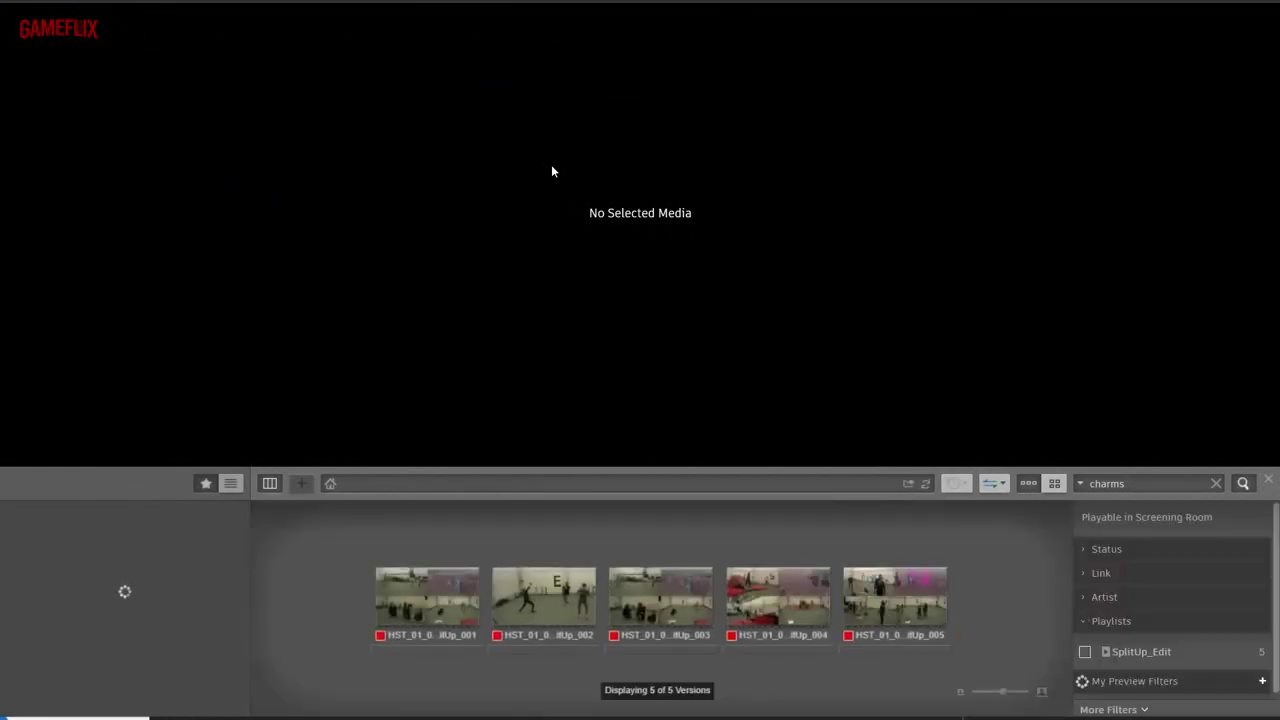
pyautogui.moveTo(407, 520); pyautogui.dragTo(914, 612)
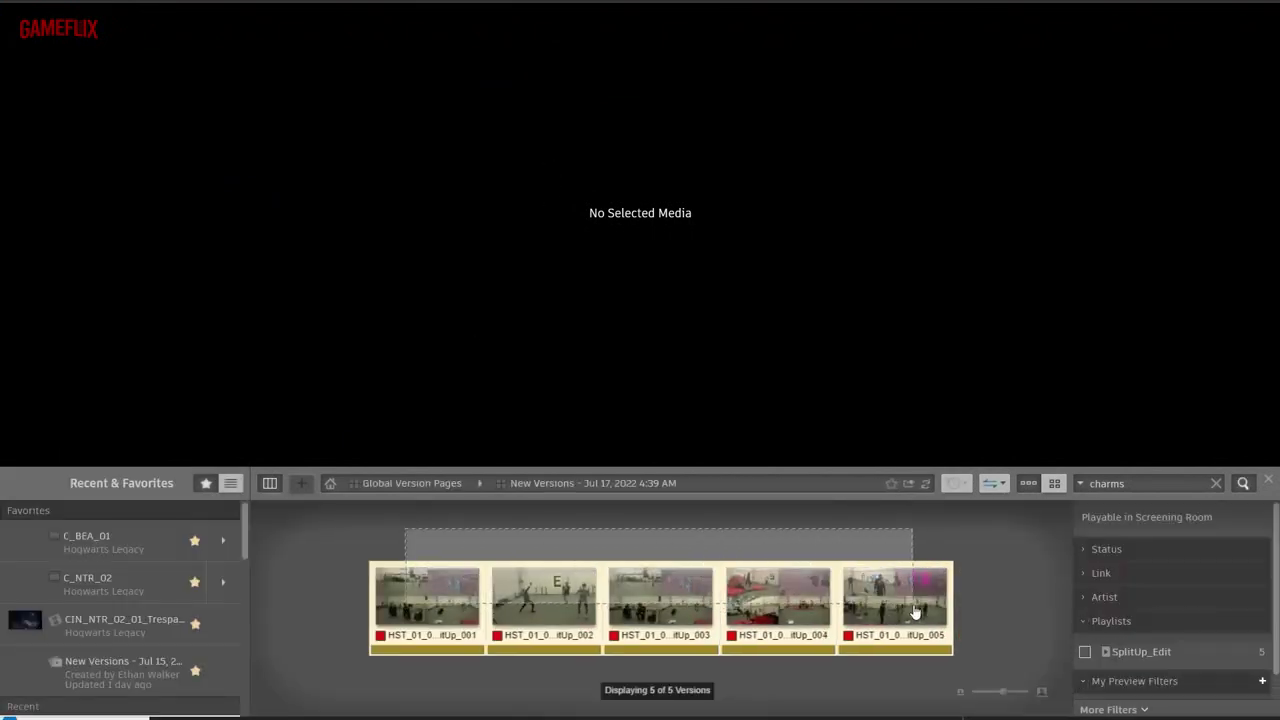
pyautogui.rightClick(459, 594)
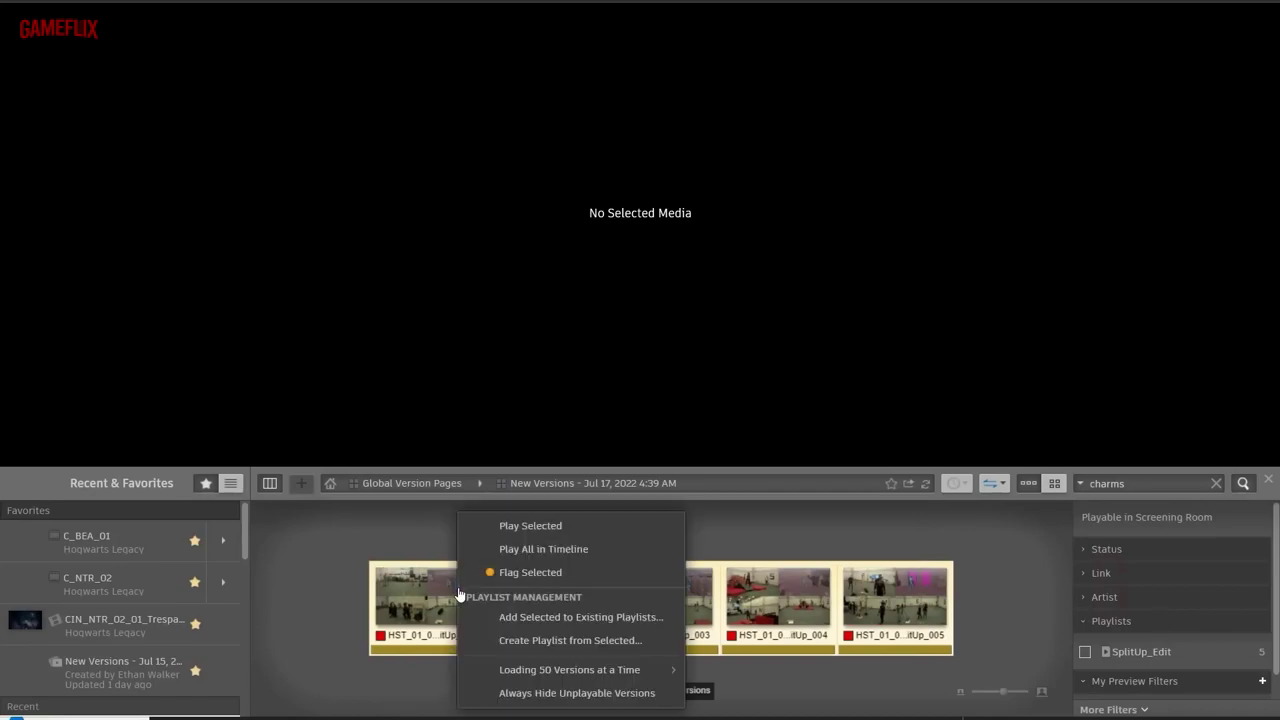
pyautogui.click(548, 527)
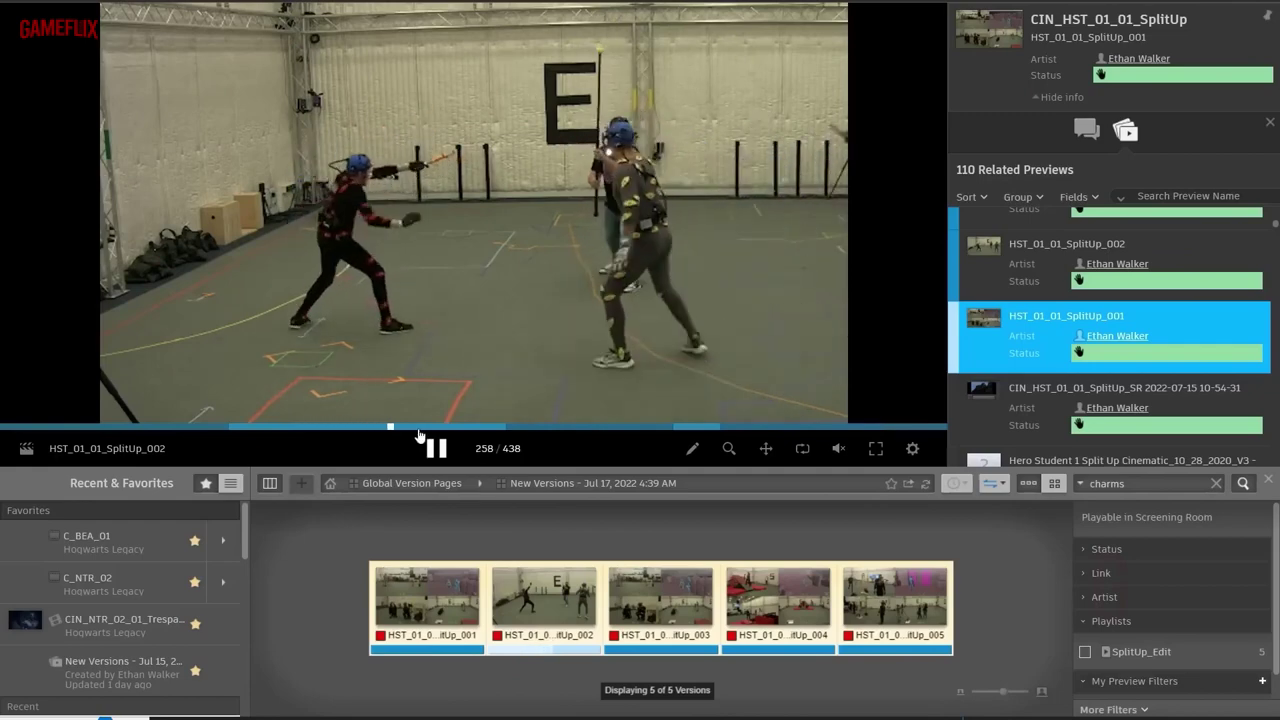
pyautogui.click(519, 427)
pyautogui.click(671, 428)
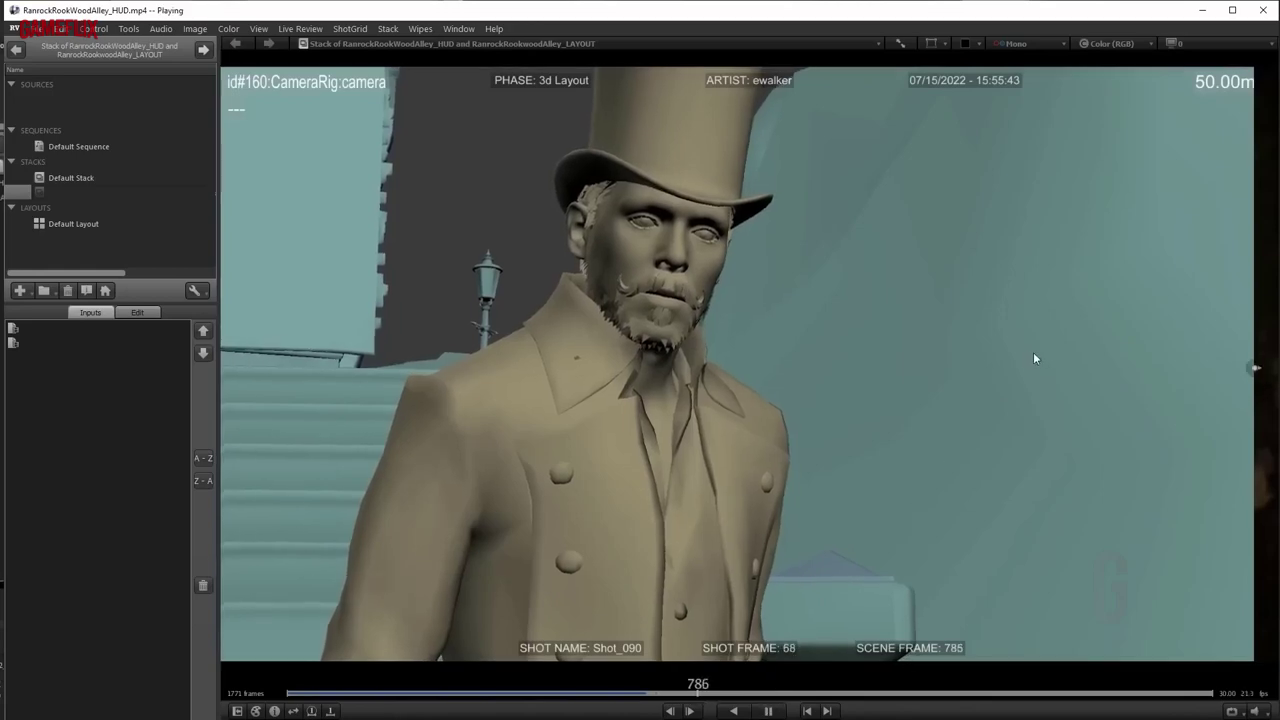
# In RV, wipe from the Ranrock Rookwood alley layout to the rendered version, and pause and resume playback.
pyautogui.moveTo(1050, 381); pyautogui.dragTo(306, 460)
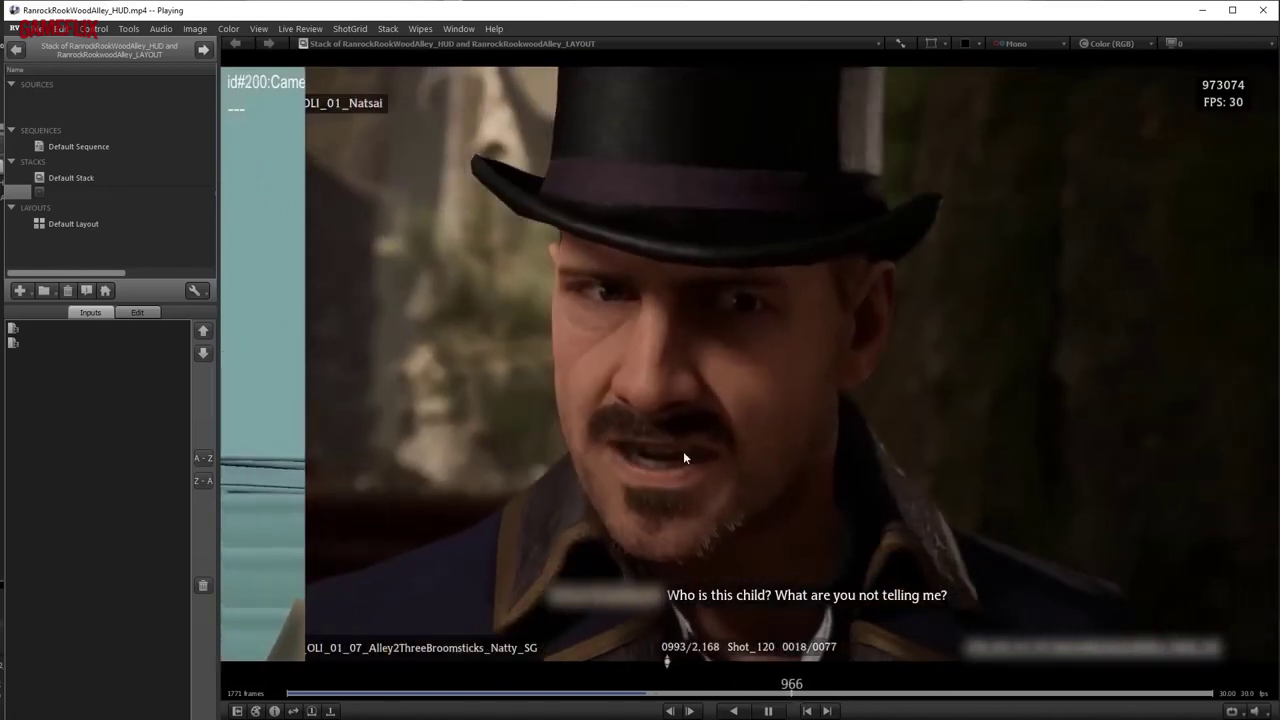
pyautogui.press('space')
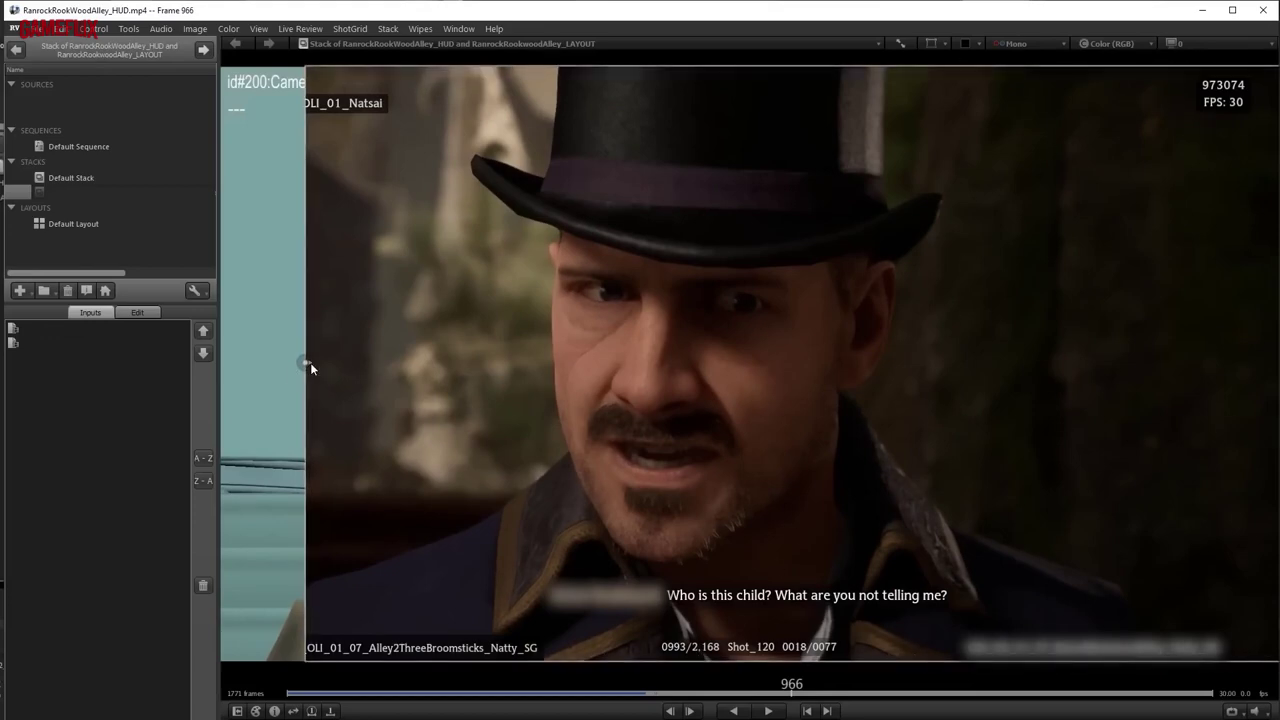
pyautogui.press('space')
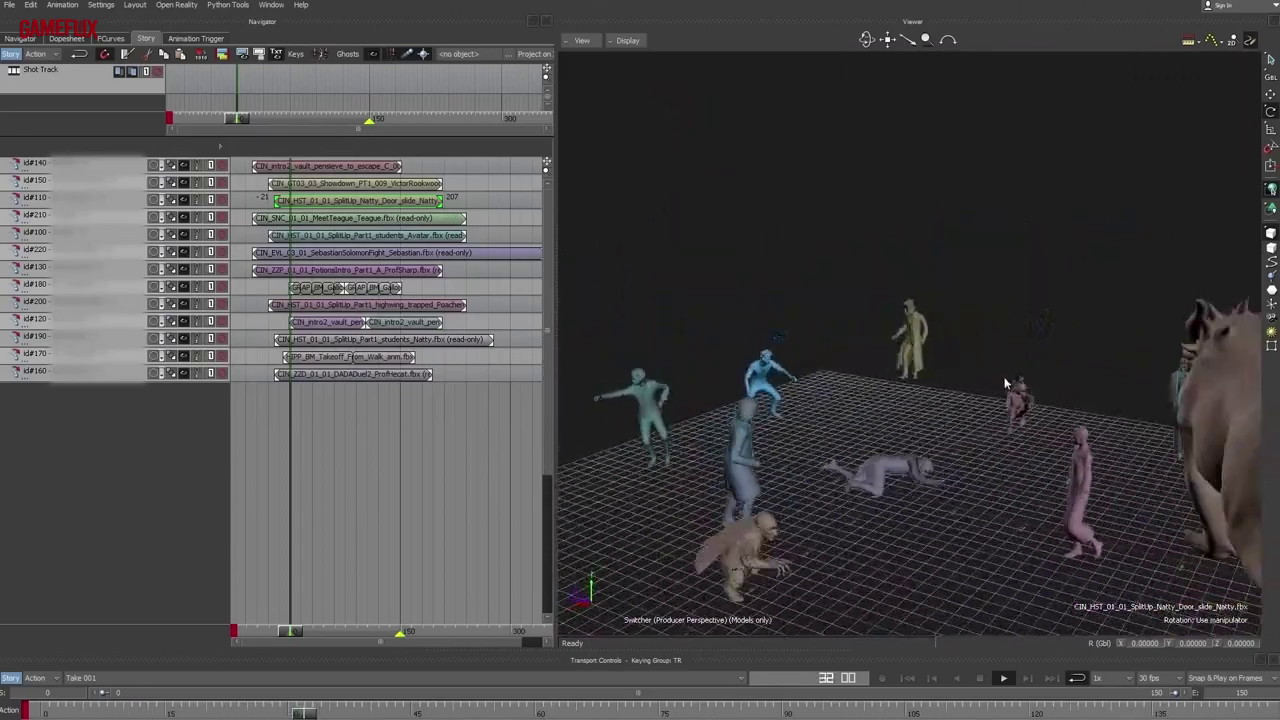
# In MotionBuilder, orbit the character scene and use the translation manipulator to move a character in the viewer.
pyautogui.keyDown('ctrl'); pyautogui.keyDown('shift'); pyautogui.moveTo(1006, 383); pyautogui.dragTo(919, 413); pyautogui.keyUp('shift'); pyautogui.keyUp('ctrl')
pyautogui.click(450, 307)
pyautogui.press('t')
pyautogui.moveTo(724, 427); pyautogui.dragTo(680, 460)
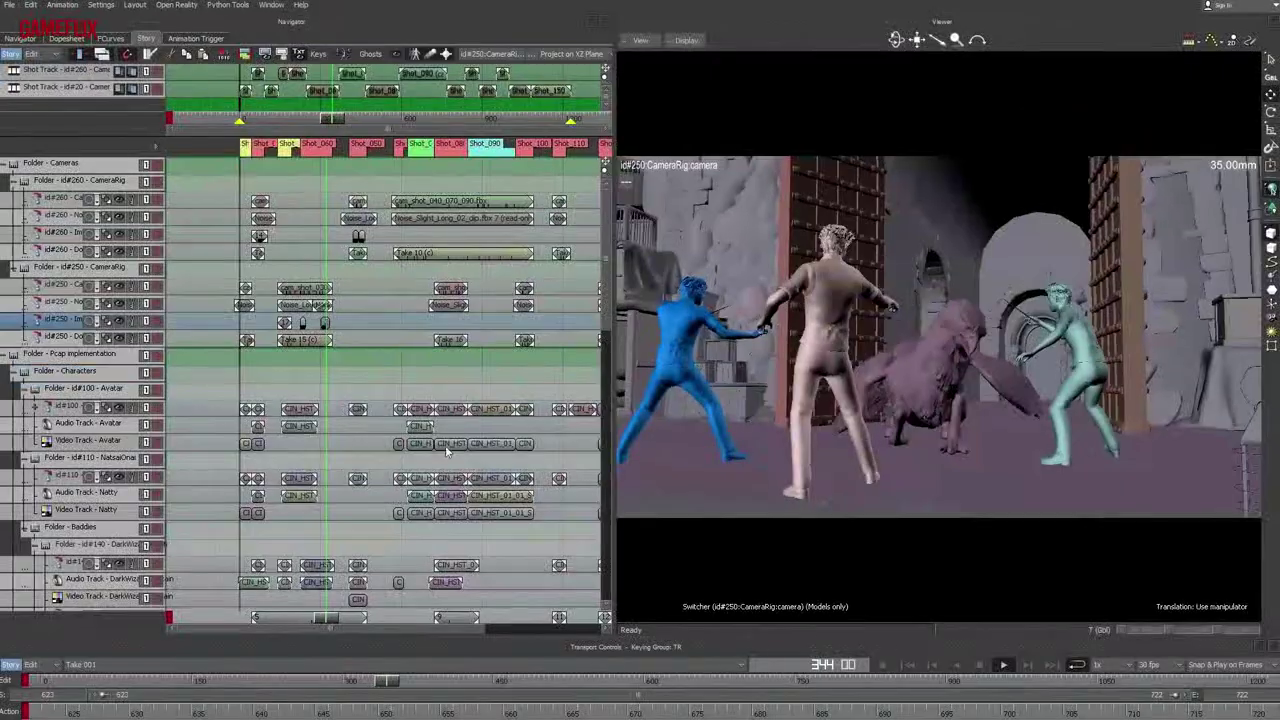
# Scrub the Story timeline to Shot_070 and examine the character, audio and video clips beneath it.
pyautogui.rightClick(393, 325)
pyautogui.click(423, 280)
pyautogui.scroll(3, 421, 100)
pyautogui.scroll(1, 345, 114)
pyautogui.moveTo(350, 118); pyautogui.dragTo(315, 118)
pyautogui.scroll(2, 485, 514)
pyautogui.moveTo(485, 514); pyautogui.dragTo(503, 408, button='middle')
pyautogui.scroll(1, 446, 508)
pyautogui.scroll(2, 463, 322)
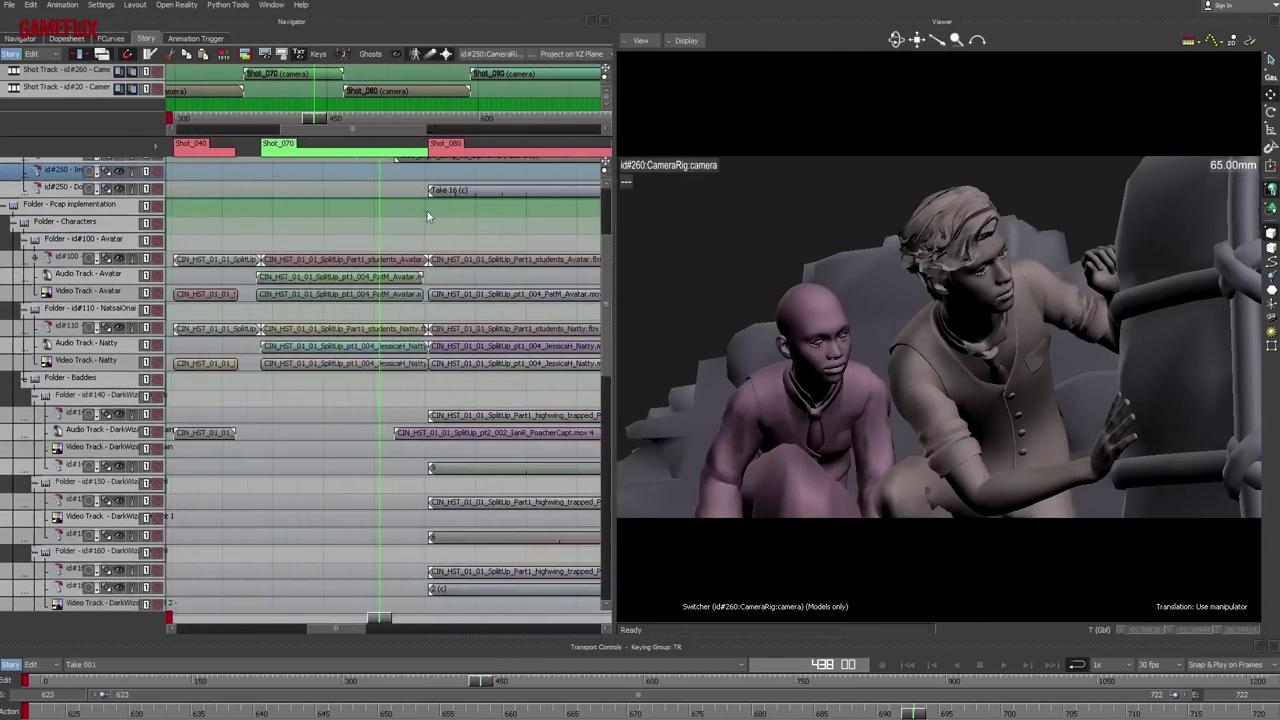
# Return to the start of the edit and review the opening shots through their shot cameras.
pyautogui.keyDown('ctrl'); pyautogui.scroll(-3, 318, 366); pyautogui.keyUp('ctrl')
pyautogui.press('Home')
pyautogui.click(378, 391)
pyautogui.keyDown('ctrl'); pyautogui.scroll(-2, 329, 366); pyautogui.keyUp('ctrl')
pyautogui.moveTo(300, 340); pyautogui.dragTo(440, 372, button='middle')
pyautogui.keyDown('ctrl'); pyautogui.scroll(2, 383, 300); pyautogui.keyUp('ctrl')
pyautogui.keyDown('ctrl'); pyautogui.scroll(-5, 386, 113); pyautogui.keyUp('ctrl')
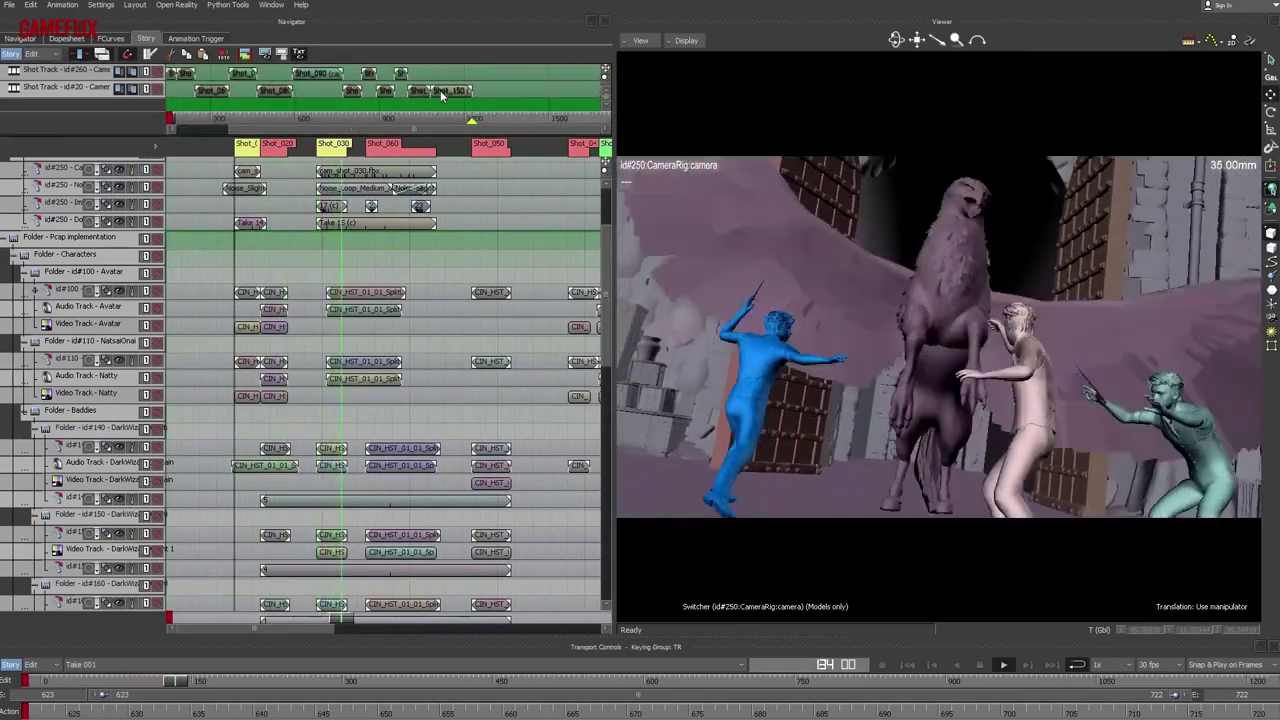
pyautogui.moveTo(387, 119); pyautogui.dragTo(322, 119)
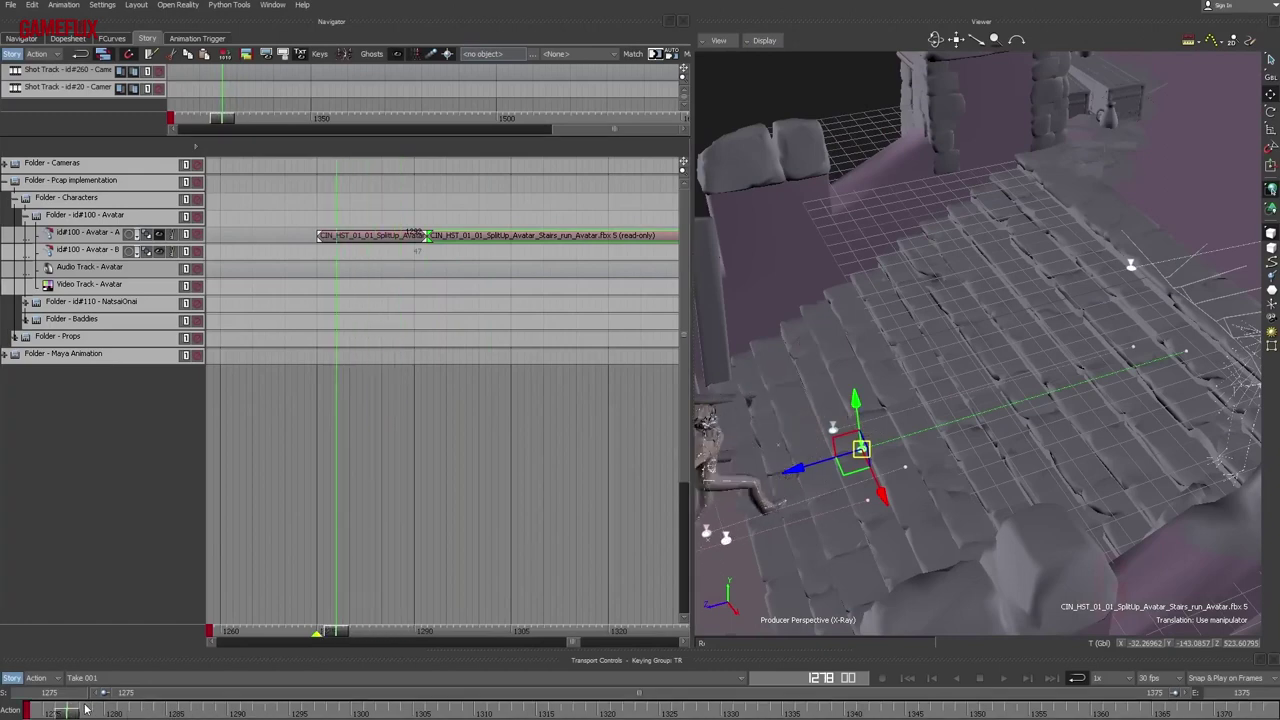
# Split the Avatar's Stairs_run clip on the id#100 track at about frame 1320.
pyautogui.rightClick(510, 232)
pyautogui.click(548, 386)
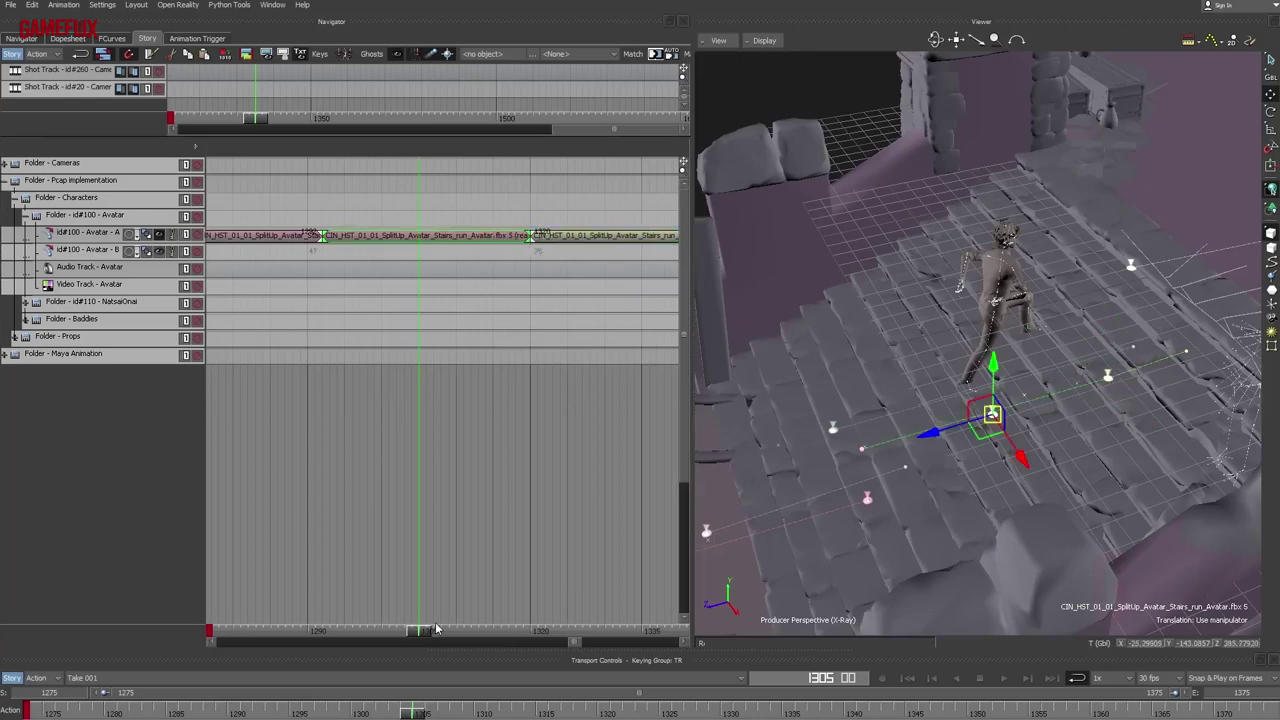
pyautogui.scroll(-2, 497, 402)
pyautogui.click(524, 267)
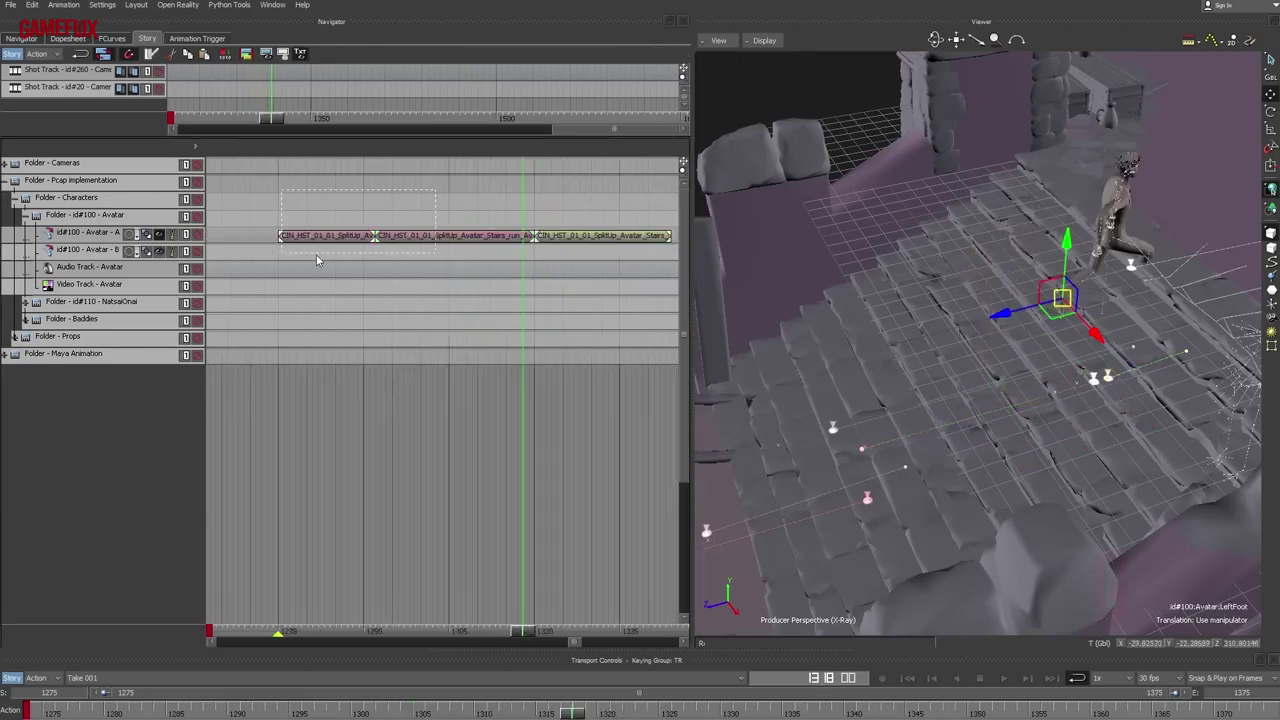
pyautogui.moveTo(1090, 345)
pyautogui.keyDown('ctrl'); pyautogui.keyDown('shift'); pyautogui.mouseDown()
pyautogui.moveTo(975, 343)
pyautogui.moveTo(1084, 343)
pyautogui.mouseUp(); pyautogui.keyUp('shift'); pyautogui.keyUp('ctrl')
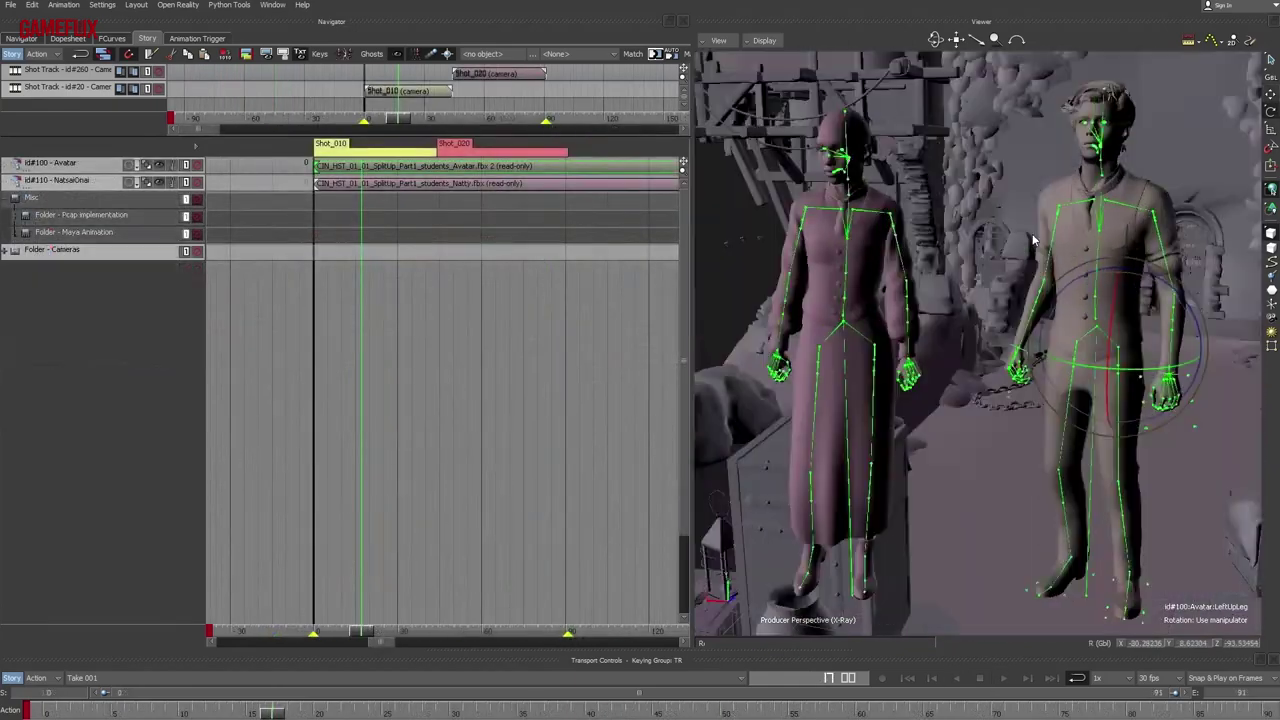
# Split the Avatar and Natty SplitUp_Part1_students clips at the start of Shot_020 and scrub Shot_010 to check them.
pyautogui.moveTo(363, 634)
pyautogui.mouseDown()
pyautogui.moveTo(384, 632)
pyautogui.moveTo(356, 632)
pyautogui.mouseUp()
pyautogui.keyDown('ctrl'); pyautogui.keyDown('shift'); pyautogui.moveTo(880, 490); pyautogui.dragTo(1035, 500); pyautogui.keyUp('shift'); pyautogui.keyUp('ctrl')
pyautogui.moveTo(345, 194); pyautogui.dragTo(350, 196)
pyautogui.keyDown('ctrl'); pyautogui.keyDown('shift'); pyautogui.moveTo(985, 425); pyautogui.dragTo(942, 432); pyautogui.keyUp('shift'); pyautogui.keyUp('ctrl')
pyautogui.press('t')
pyautogui.rightClick(426, 170)
pyautogui.click(443, 188)
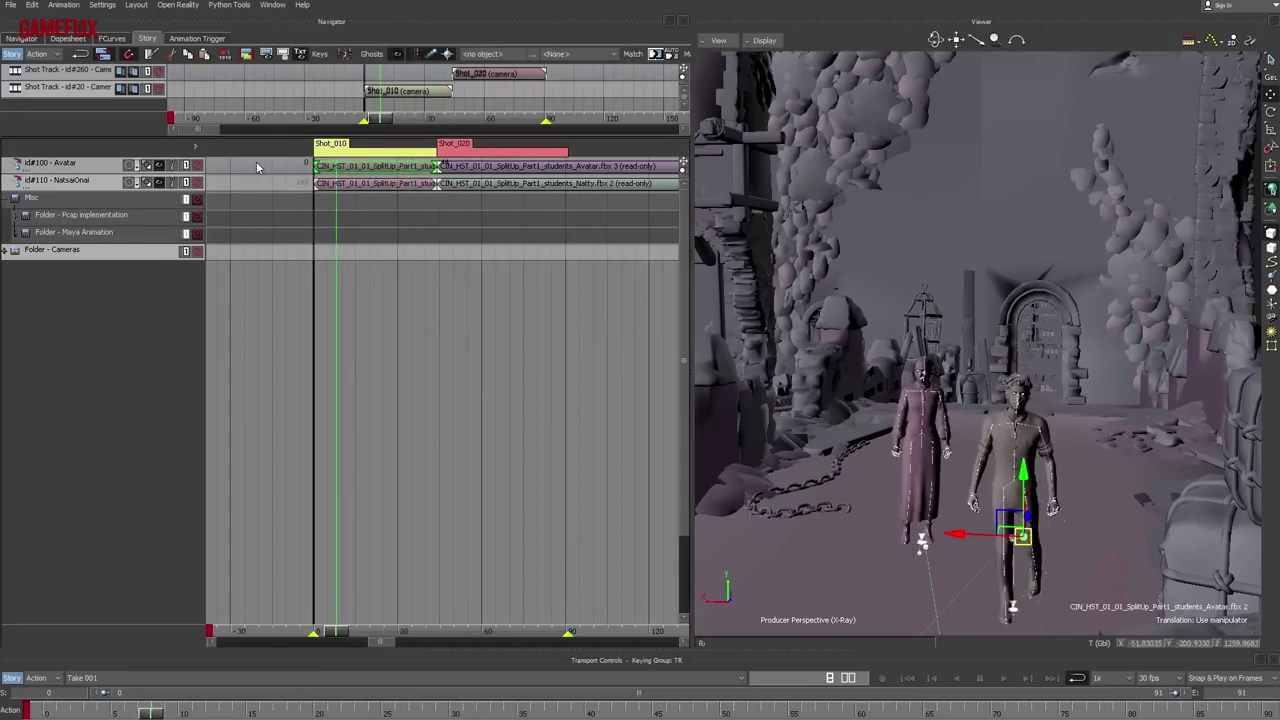
pyautogui.click(331, 630)
pyautogui.keyDown('ctrl'); pyautogui.keyDown('shift'); pyautogui.moveTo(728, 341); pyautogui.dragTo(975, 345); pyautogui.keyUp('shift'); pyautogui.keyUp('ctrl')
pyautogui.moveTo(970, 264)
pyautogui.mouseDown()
pyautogui.moveTo(968, 304)
pyautogui.moveTo(985, 267)
pyautogui.mouseUp()
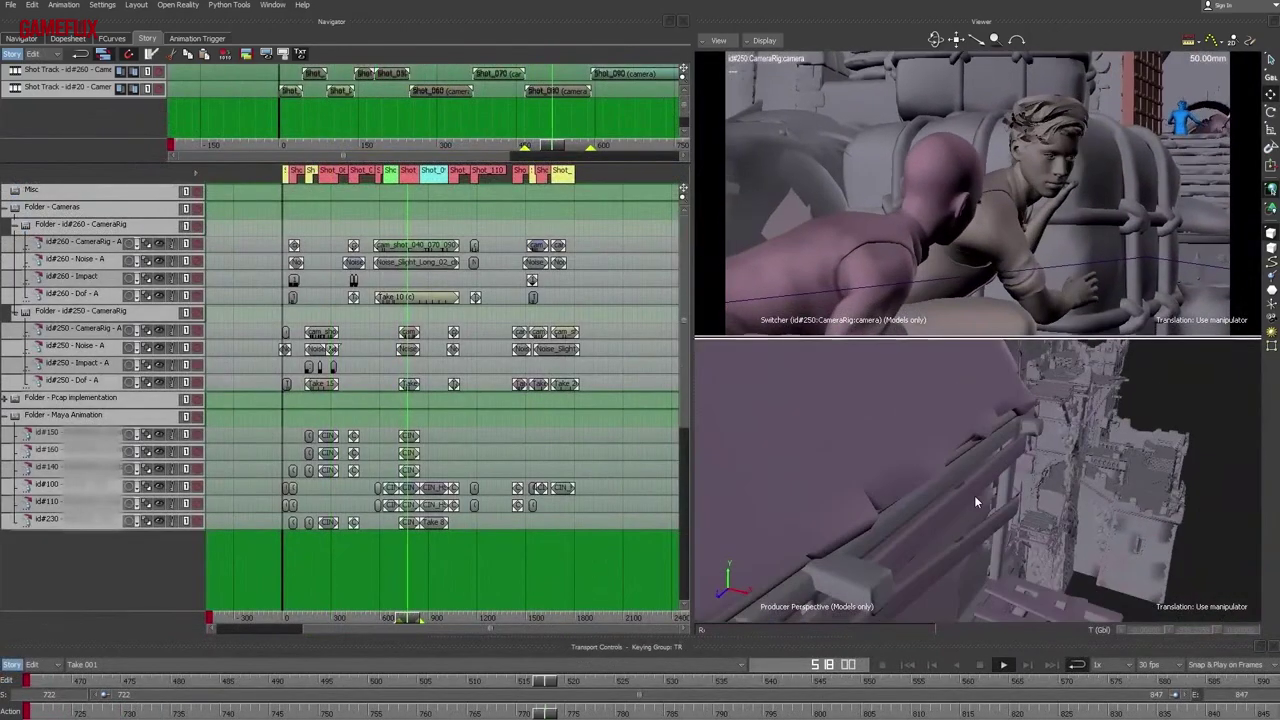
# Select all clips on the camera and Maya Animation tracks with the castle framed in the perspective view.
pyautogui.scroll(-10, 974, 499)
pyautogui.keyDown('ctrl'); pyautogui.keyDown('shift'); pyautogui.moveTo(963, 501); pyautogui.dragTo(734, 499); pyautogui.keyUp('shift'); pyautogui.keyUp('ctrl')
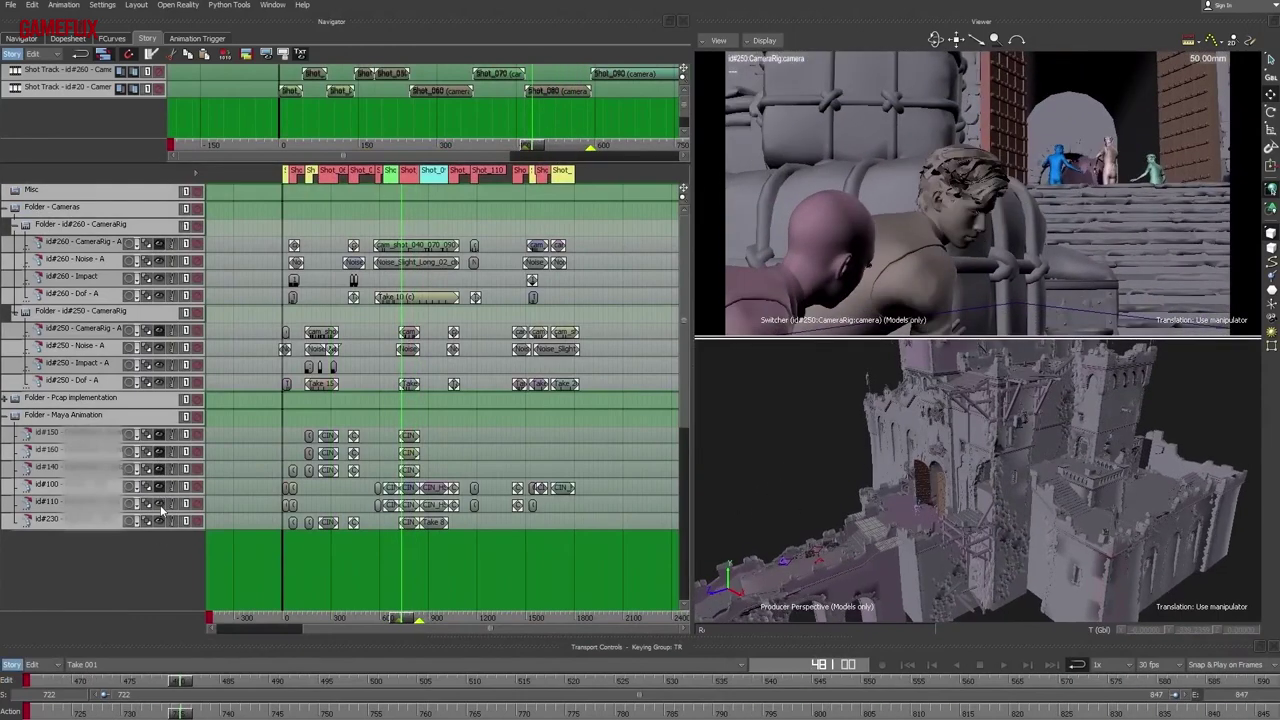
pyautogui.moveTo(1016, 472); pyautogui.dragTo(1037, 482)
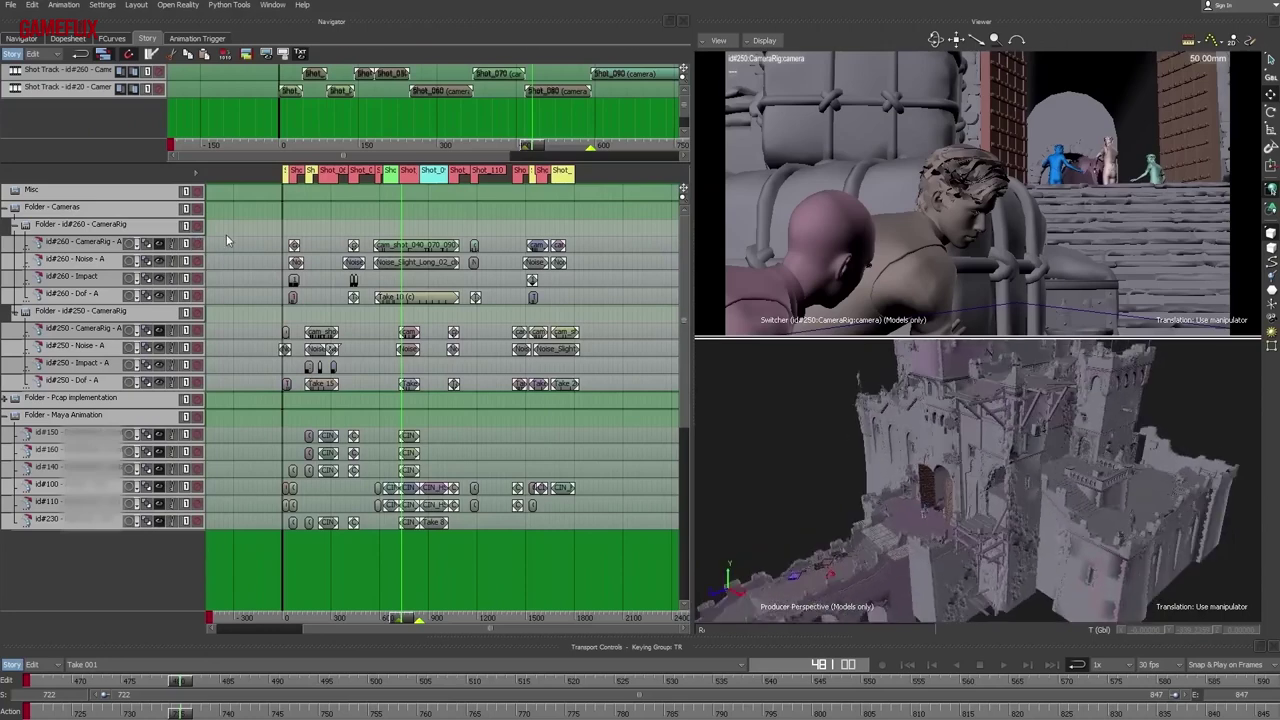
pyautogui.moveTo(639, 526); pyautogui.dragTo(637, 524)
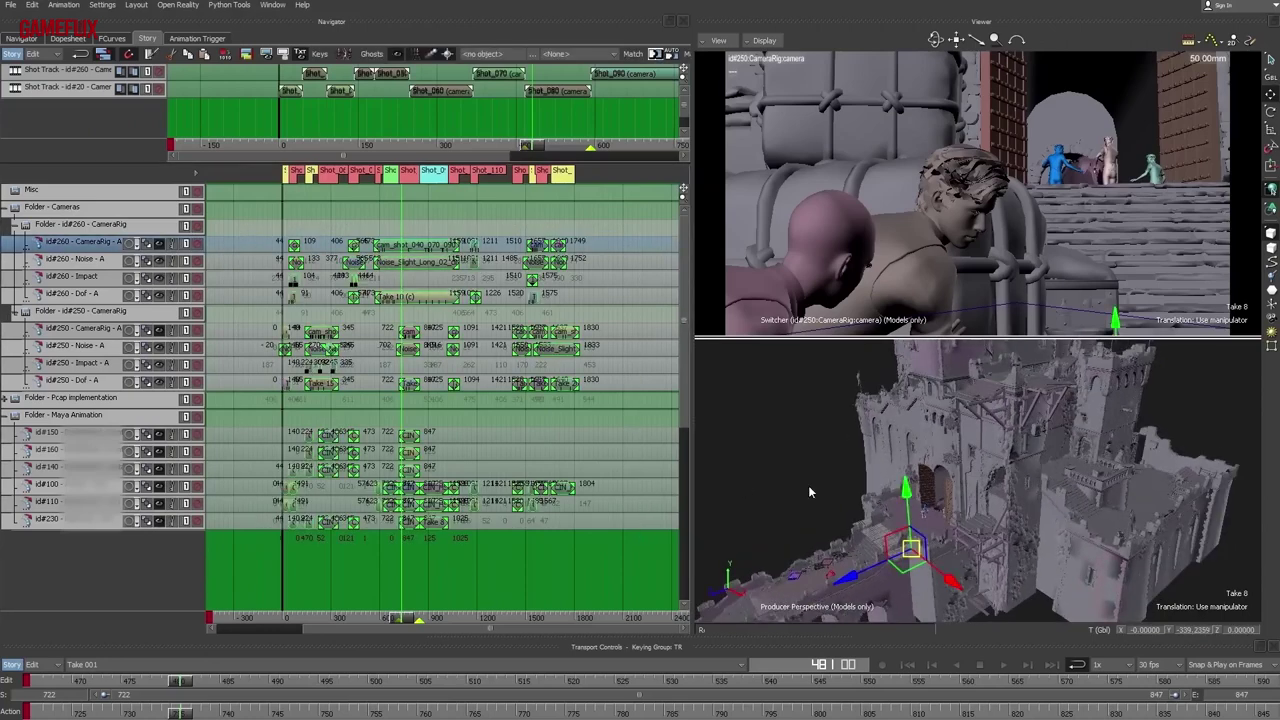
# Move and rotate all the selected camera and character clips together within the castle level and play back the shot.
pyautogui.moveTo(905, 488); pyautogui.dragTo(920, 425)
pyautogui.moveTo(975, 508); pyautogui.dragTo(1112, 551)
pyautogui.press('r')
pyautogui.press('w')
pyautogui.keyDown('alt'); pyautogui.moveTo(1157, 513); pyautogui.dragTo(1015, 500); pyautogui.keyUp('alt')
pyautogui.moveTo(936, 495); pyautogui.dragTo(967, 519)
pyautogui.keyDown('alt'); pyautogui.moveTo(967, 519); pyautogui.dragTo(1010, 503); pyautogui.keyUp('alt')
pyautogui.press('space')
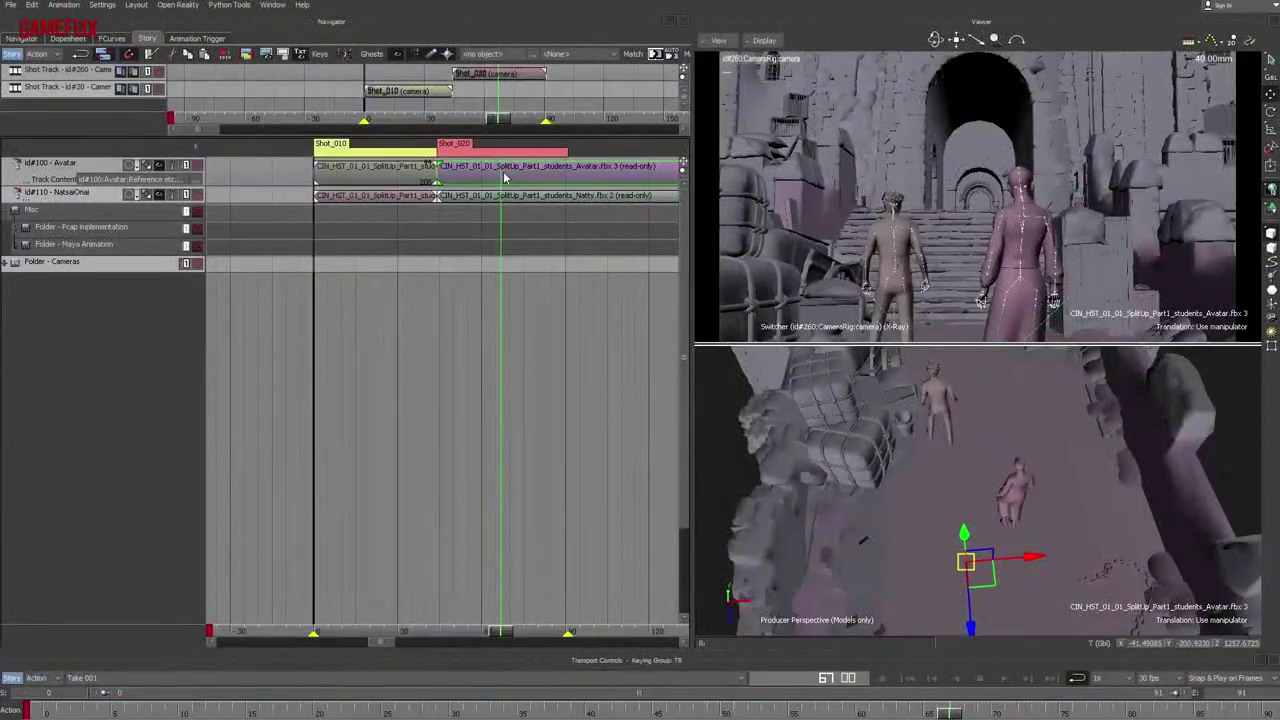
# At frame 90, select the Avatar's Shot_020 clip, reposition it in the perspective view and scrub back through the shot.
pyautogui.moveTo(607, 626); pyautogui.dragTo(628, 626)
pyautogui.keyDown('ctrl'); pyautogui.keyDown('shift'); pyautogui.moveTo(1075, 440); pyautogui.dragTo(1036, 468); pyautogui.keyUp('shift'); pyautogui.keyUp('ctrl')
pyautogui.click(545, 118)
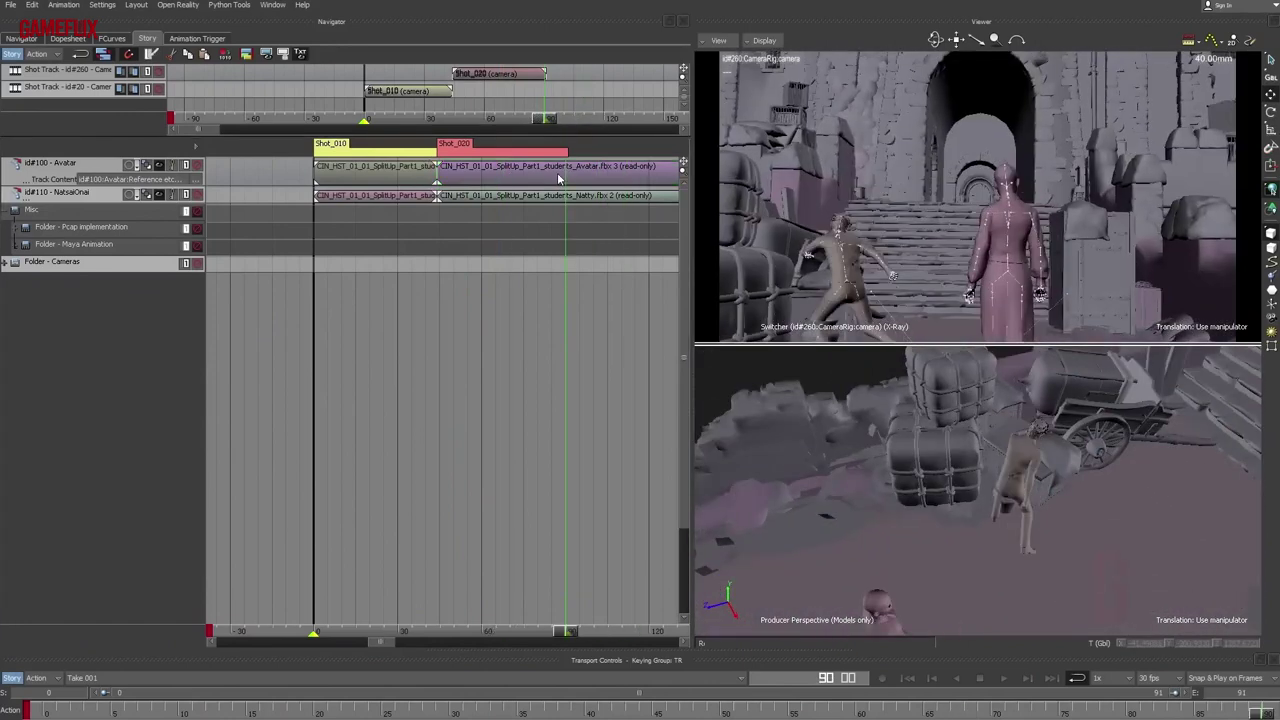
pyautogui.click(557, 173)
pyautogui.keyDown('ctrl'); pyautogui.keyDown('shift'); pyautogui.moveTo(994, 563); pyautogui.dragTo(960, 530); pyautogui.keyUp('shift'); pyautogui.keyUp('ctrl')
pyautogui.moveTo(777, 556); pyautogui.dragTo(788, 572)
pyautogui.moveTo(817, 513); pyautogui.dragTo(1147, 510)
pyautogui.moveTo(560, 630); pyautogui.dragTo(445, 635)
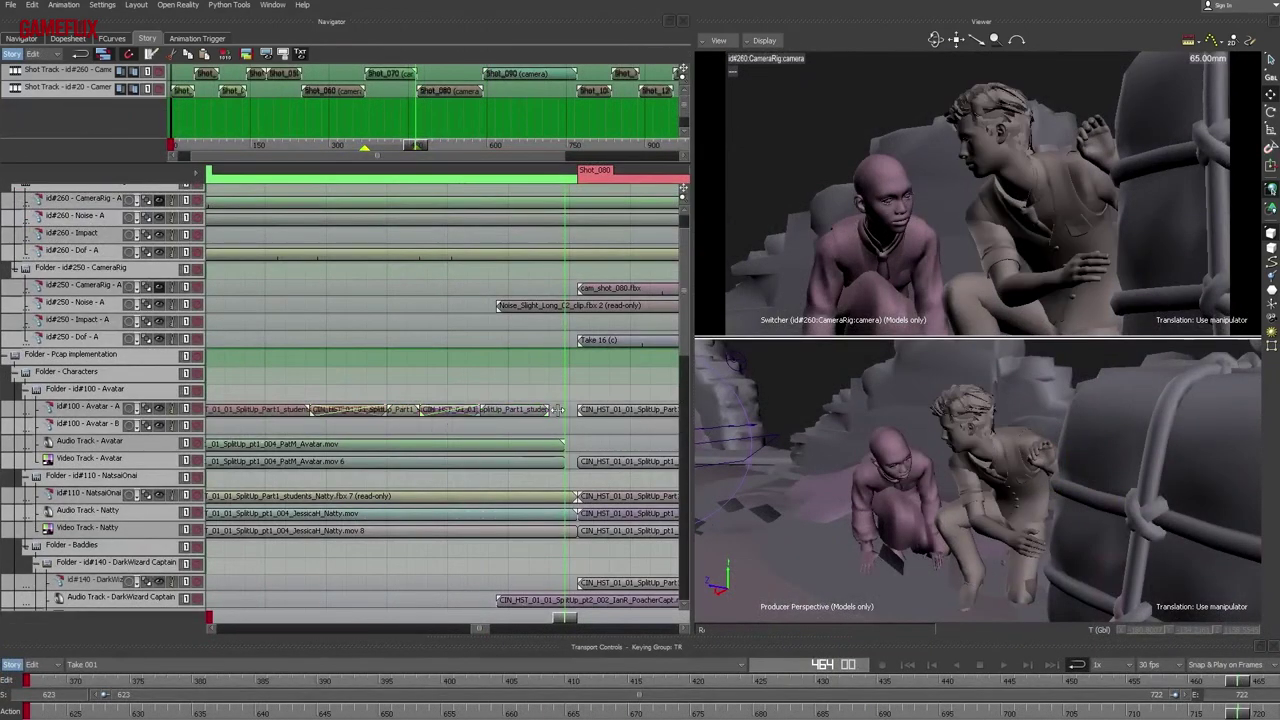
# Extend the Avatar's last Shot_070 clip to the start of Shot_080 and scrub across the cut.
pyautogui.moveTo(556, 410); pyautogui.dragTo(579, 410)
pyautogui.moveTo(565, 617); pyautogui.dragTo(662, 617)
pyautogui.keyDown('shift'); pyautogui.moveTo(640, 376); pyautogui.dragTo(564, 400); pyautogui.keyUp('shift')
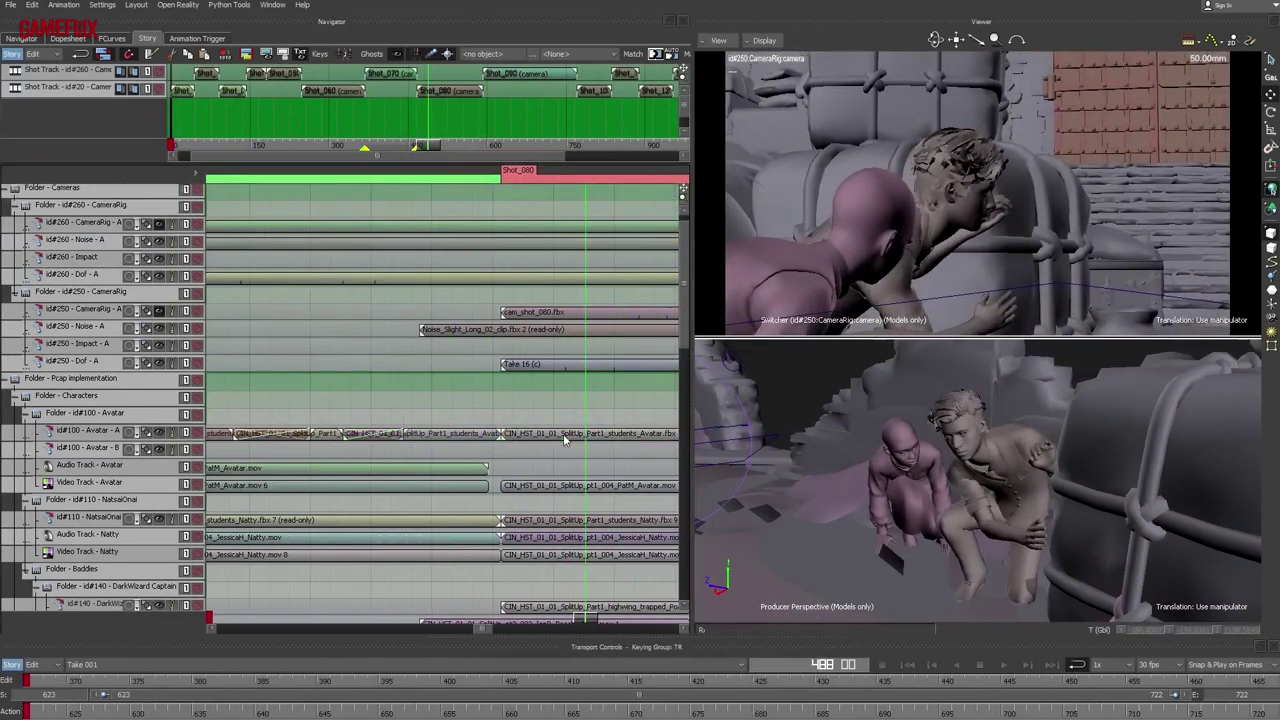
pyautogui.moveTo(585, 617); pyautogui.dragTo(533, 617)
# Play the transition from Shot_070 into Shot_080 and check the Avatar's pose in the camera and perspective views.
pyautogui.moveTo(540, 568); pyautogui.dragTo(512, 414)
pyautogui.keyDown('ctrl'); pyautogui.moveTo(512, 414); pyautogui.dragTo(351, 460); pyautogui.keyUp('ctrl')
pyautogui.keyDown('ctrl'); pyautogui.keyDown('shift'); pyautogui.moveTo(516, 385); pyautogui.dragTo(455, 345); pyautogui.keyUp('shift'); pyautogui.keyUp('ctrl')
pyautogui.hotkey('ctrl', 'space')
pyautogui.moveTo(920, 470)
pyautogui.keyDown('ctrl'); pyautogui.keyDown('shift'); pyautogui.mouseDown()
pyautogui.moveTo(991, 486)
pyautogui.moveTo(940, 470)
pyautogui.mouseUp(); pyautogui.keyUp('shift'); pyautogui.keyUp('ctrl')
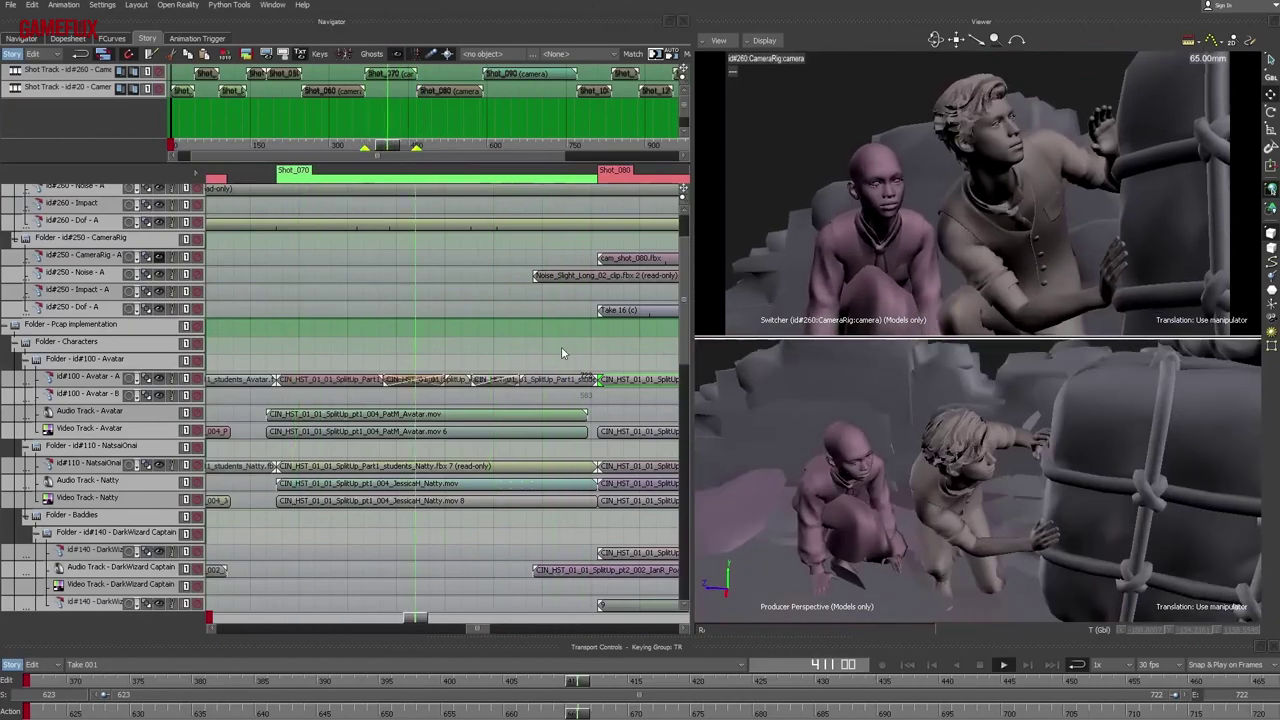
pyautogui.click(562, 353)
pyautogui.click(448, 125)
pyautogui.keyDown('ctrl'); pyautogui.keyDown('shift'); pyautogui.moveTo(968, 494); pyautogui.dragTo(926, 480); pyautogui.keyUp('shift'); pyautogui.keyUp('ctrl')
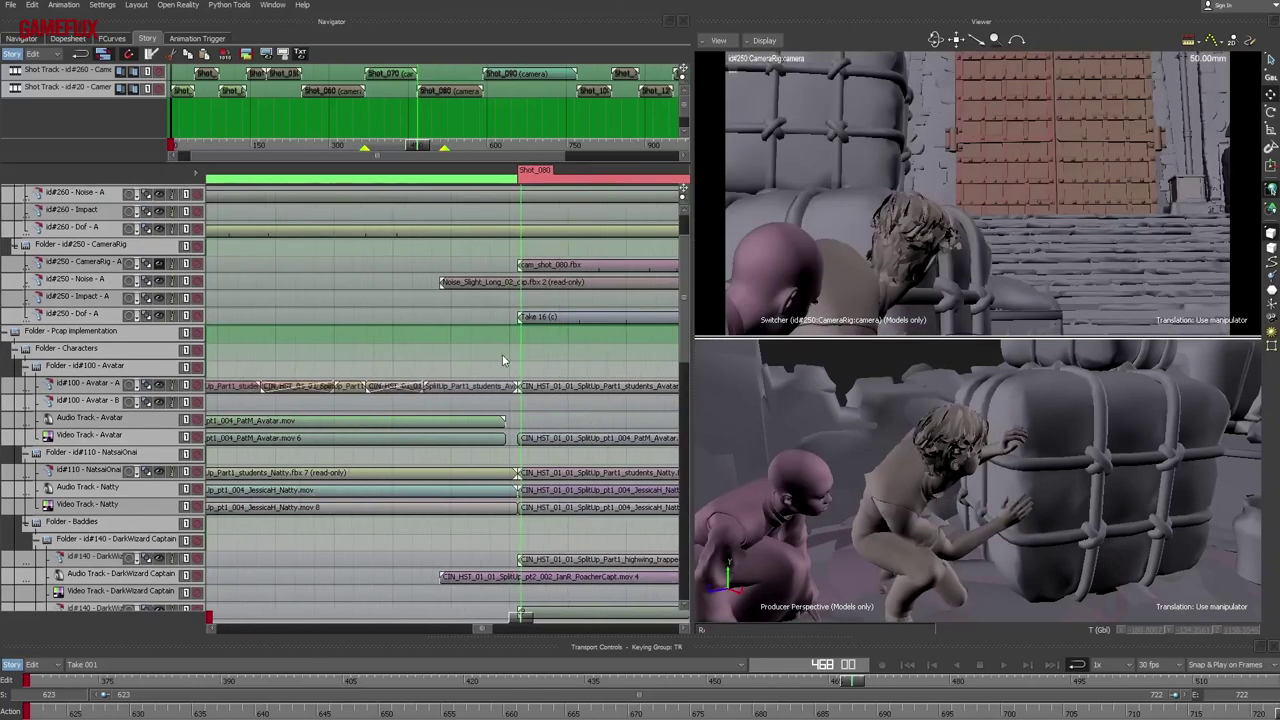
pyautogui.click(503, 388)
pyautogui.moveTo(503, 390)
pyautogui.keyDown('ctrl'); pyautogui.keyDown('shift'); pyautogui.mouseDown()
pyautogui.moveTo(483, 393)
pyautogui.moveTo(460, 365)
pyautogui.moveTo(508, 392)
pyautogui.mouseUp(); pyautogui.keyUp('shift'); pyautogui.keyUp('ctrl')
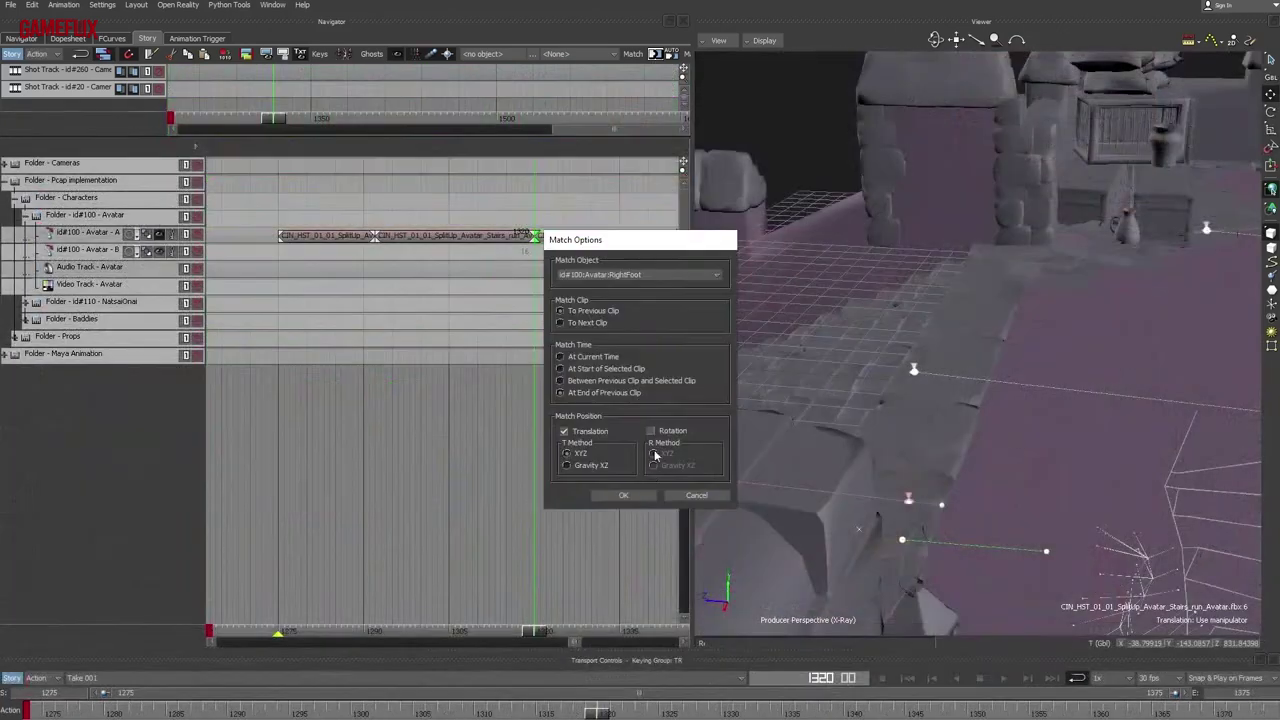
# Match the last Stairs_run clip to the previous clip's end using RightFoot XYZ translation, and overlap the clips to blend them.
pyautogui.press('Return')
pyautogui.moveTo(520, 641); pyautogui.dragTo(494, 636)
pyautogui.keyDown('ctrl'); pyautogui.moveTo(530, 240); pyautogui.dragTo(566, 238); pyautogui.keyUp('ctrl')
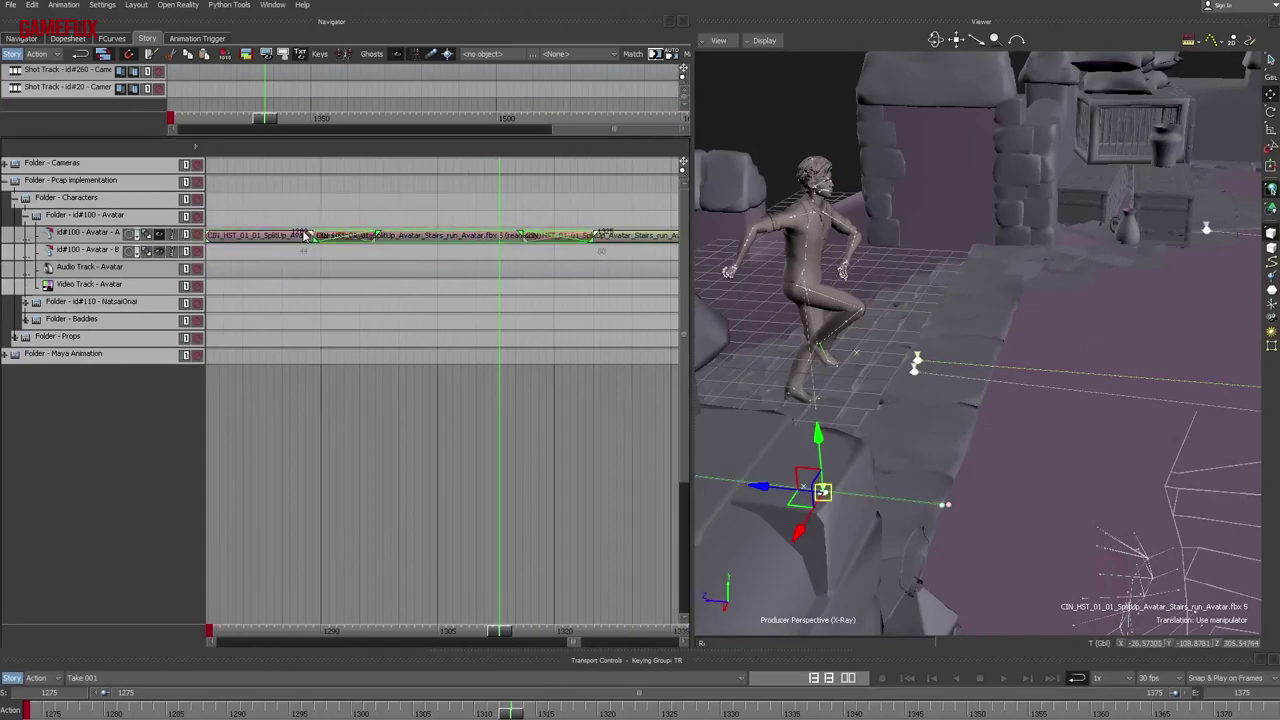
pyautogui.click(333, 631)
pyautogui.keyDown('ctrl'); pyautogui.keyDown('shift'); pyautogui.moveTo(880, 370); pyautogui.dragTo(941, 455); pyautogui.keyUp('shift'); pyautogui.keyUp('ctrl')
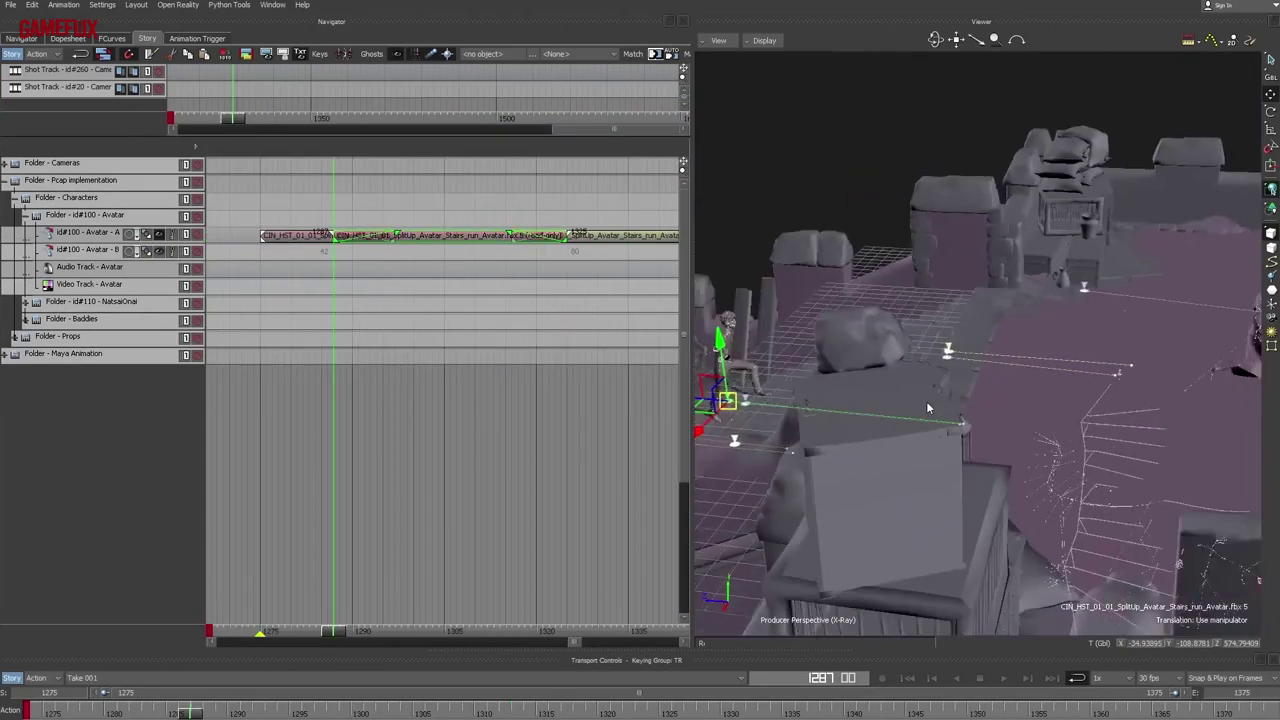
pyautogui.hotkey('ctrl', 'a')
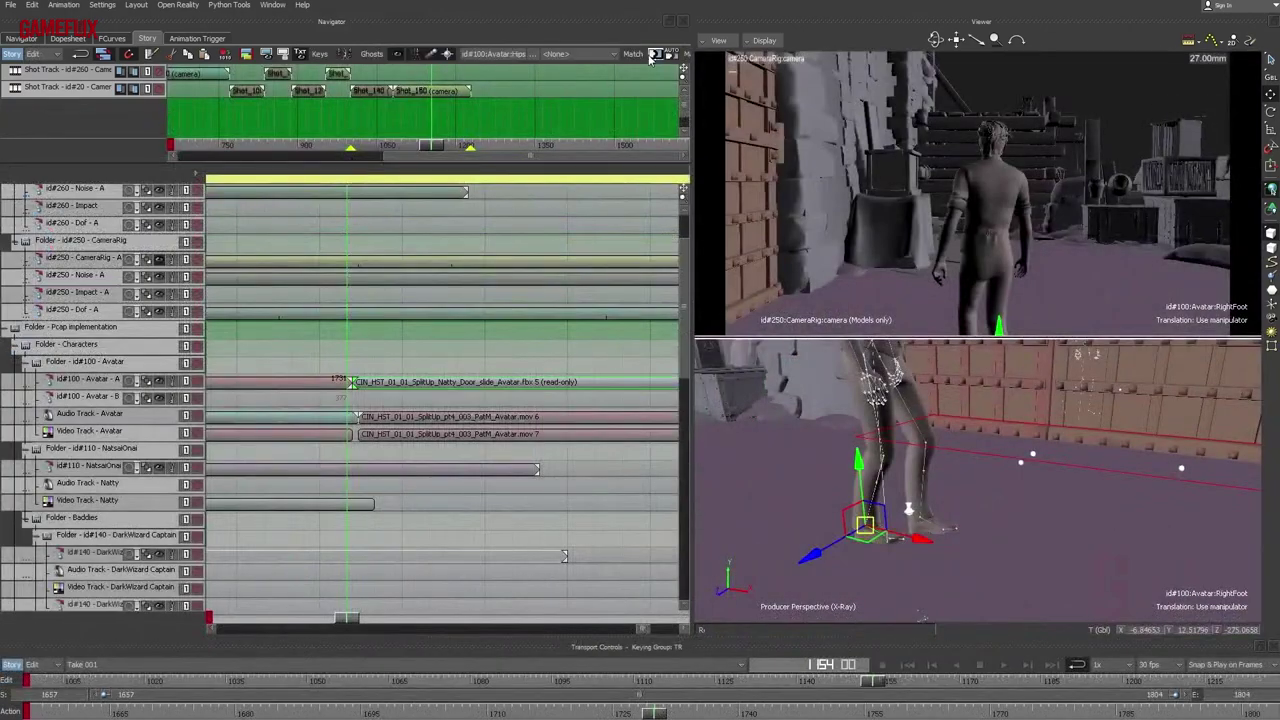
# Match the Avatar's second Natty_Door_slide clip to the previous clip using the right foot and play the result.
pyautogui.click(652, 56)
pyautogui.click(645, 497)
pyautogui.click(395, 560)
pyautogui.hotkey('ctrl', 'space')
pyautogui.hotkey('ctrl', 'Home')
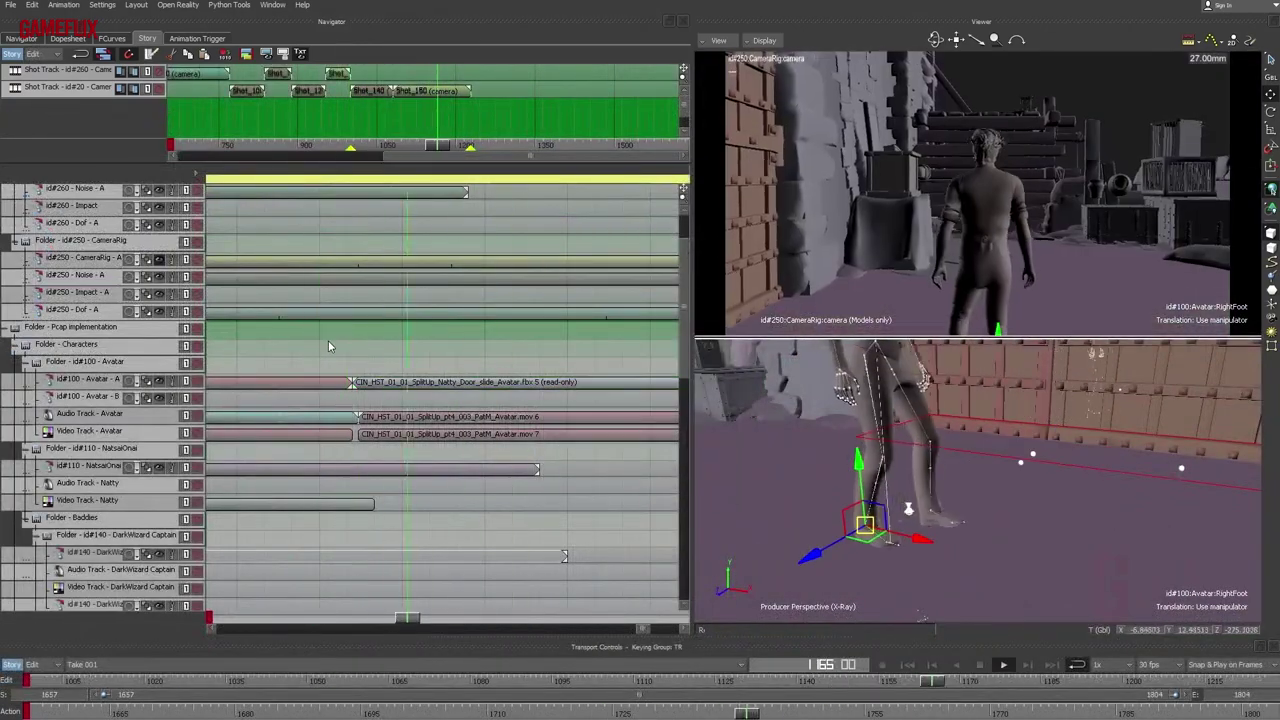
pyautogui.hotkey('ctrl', 'space')
# Overlap the Avatar's two Natty_Door_slide clips to blend the motion across their cut.
pyautogui.keyDown('shift'); pyautogui.moveTo(461, 389); pyautogui.dragTo(611, 444); pyautogui.keyUp('shift')
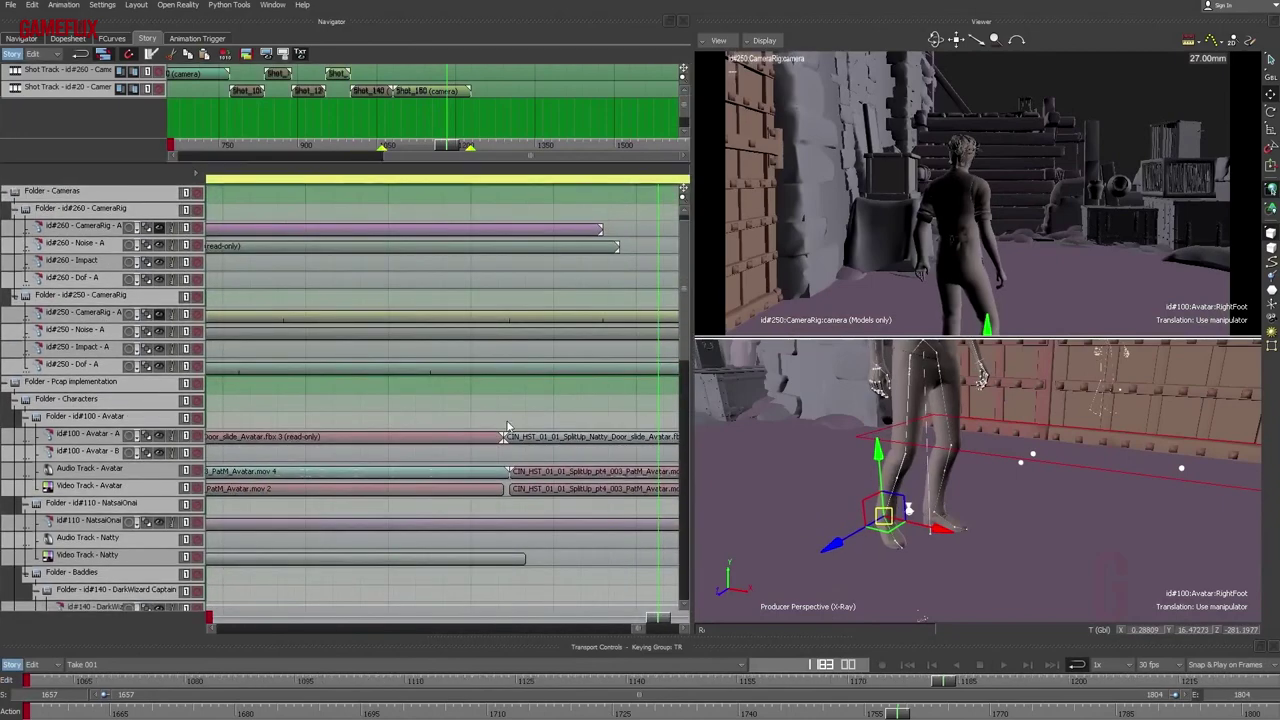
pyautogui.keyDown('shift'); pyautogui.moveTo(507, 427); pyautogui.dragTo(444, 406); pyautogui.keyUp('shift')
pyautogui.keyDown('ctrl'); pyautogui.moveTo(444, 406); pyautogui.dragTo(397, 406); pyautogui.keyUp('ctrl')
pyautogui.keyDown('ctrl'); pyautogui.keyDown('shift'); pyautogui.moveTo(425, 290); pyautogui.dragTo(591, 292); pyautogui.keyUp('shift'); pyautogui.keyUp('ctrl')
pyautogui.click(467, 417)
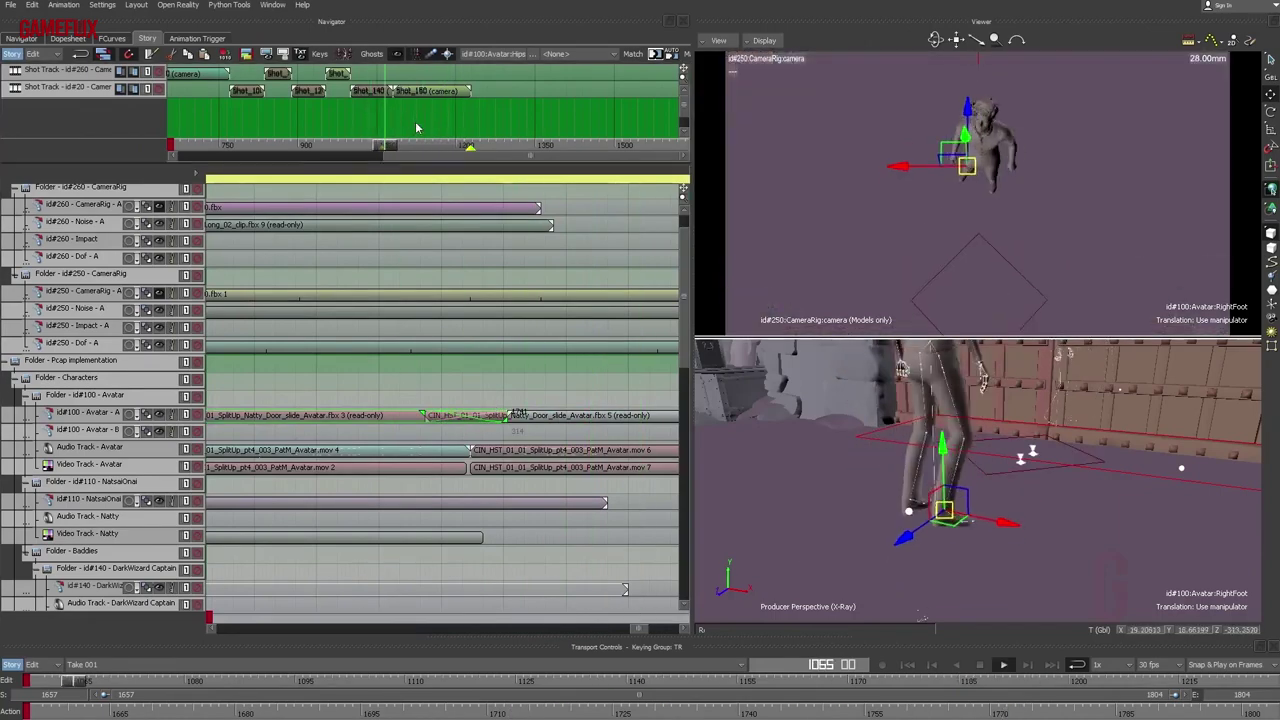
pyautogui.hotkey('ctrl', 'a')
pyautogui.hotkey('ctrl', '1')
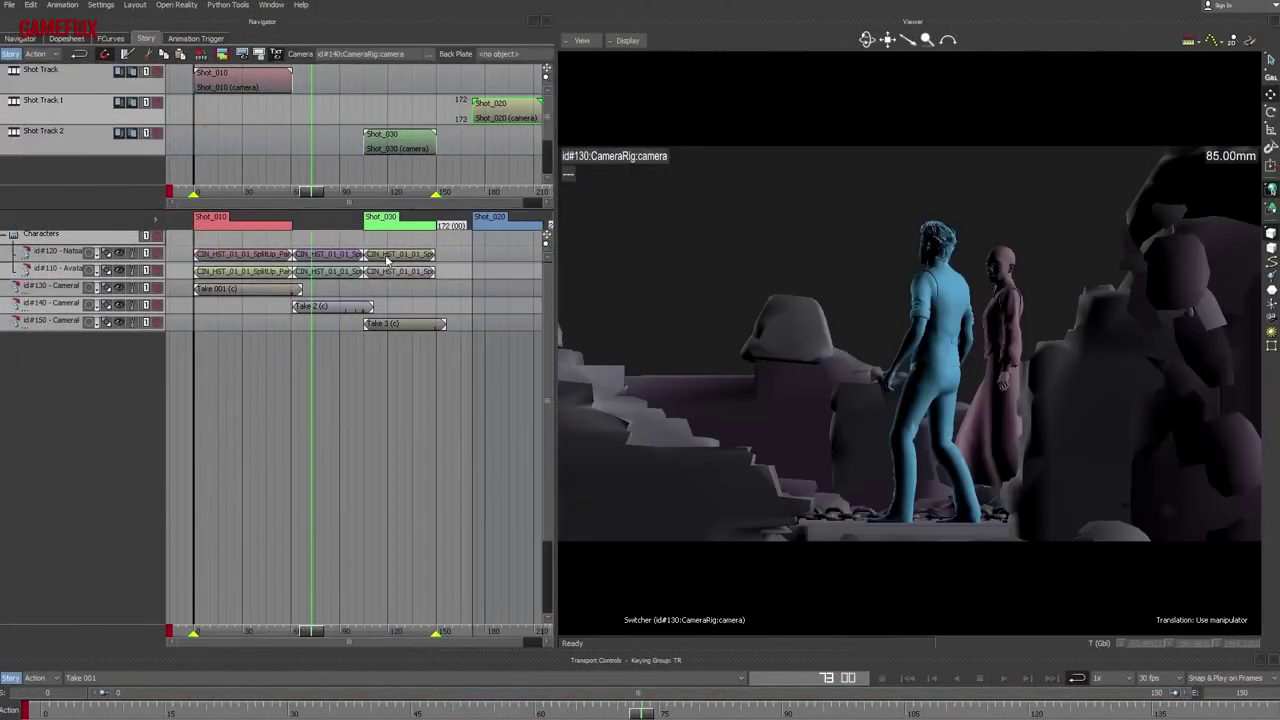
# Move Shot_020 back to frame 61 between Shot_010 and Shot_030 and enable Time Discontinuity (shots).
pyautogui.moveTo(481, 115); pyautogui.dragTo(320, 131)
pyautogui.rightClick(328, 362)
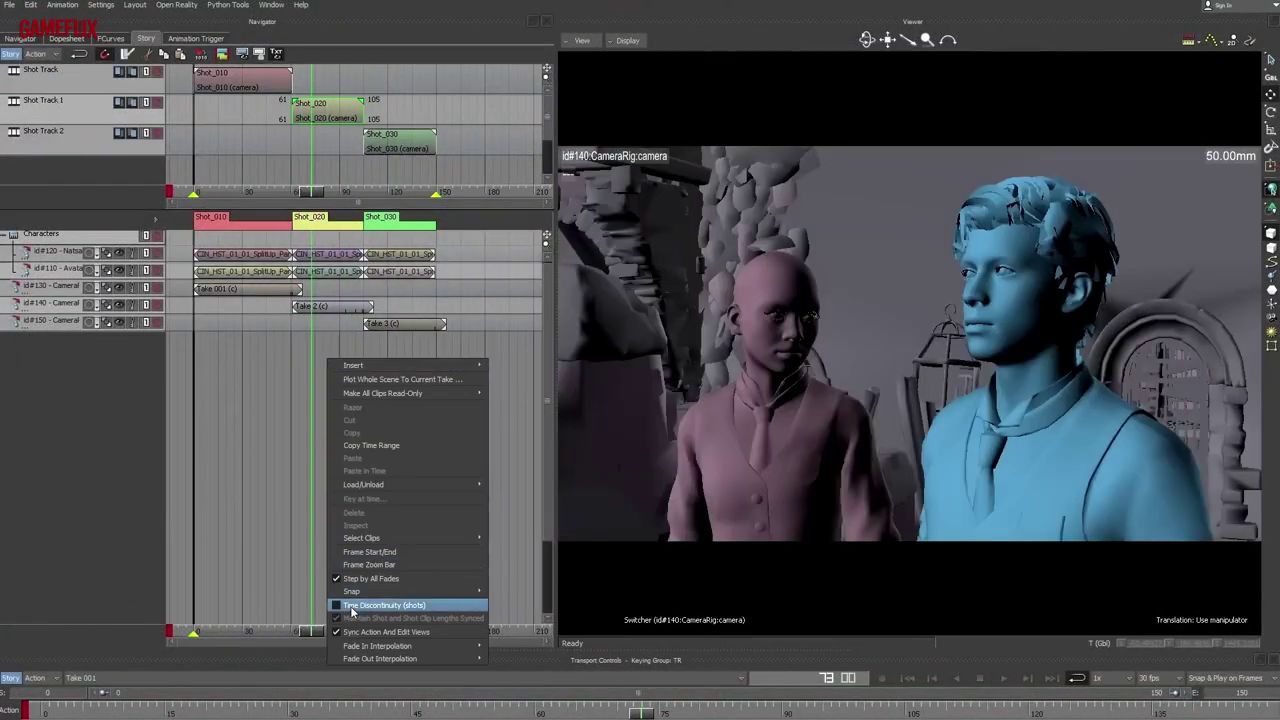
pyautogui.click(338, 605)
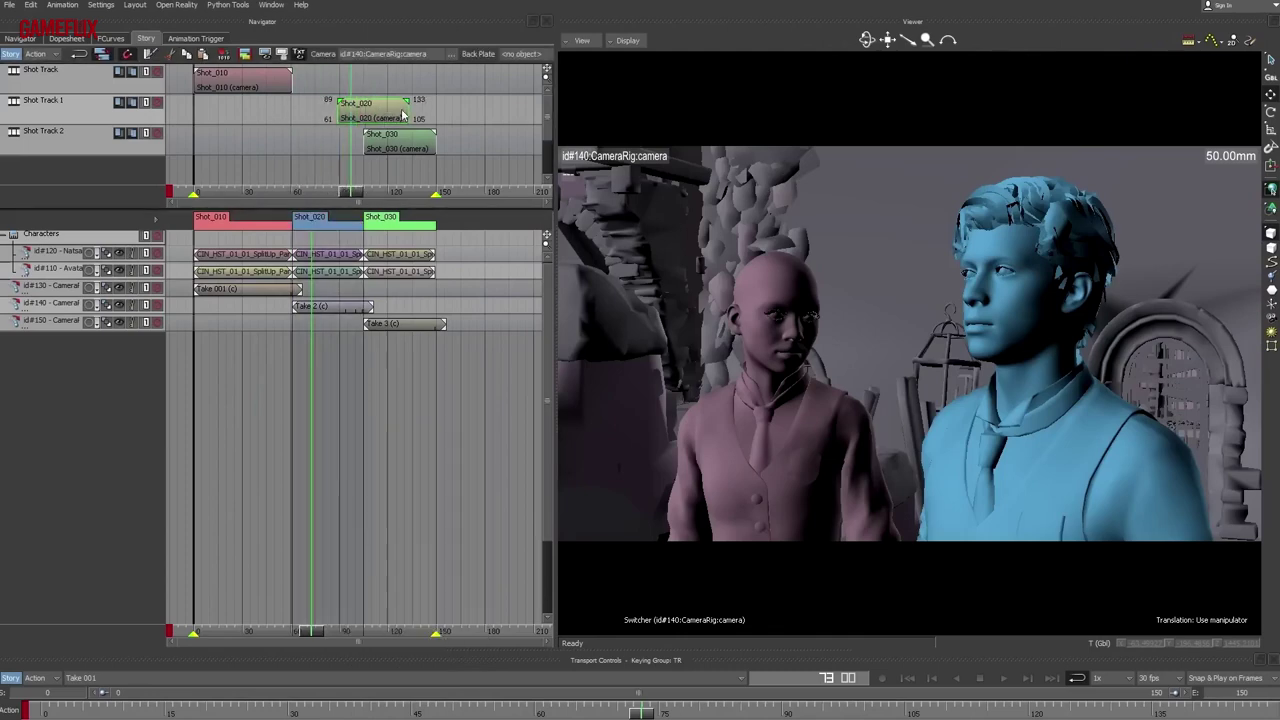
# Return Shot_020 to its place between its neighbouring shots and move Shot_030 with its clips to about action frame 421.
pyautogui.moveTo(495, 114); pyautogui.dragTo(323, 116)
pyautogui.click(402, 415)
pyautogui.keyDown('ctrl'); pyautogui.moveTo(405, 417); pyautogui.dragTo(322, 418); pyautogui.keyUp('ctrl')
pyautogui.keyDown('shift'); pyautogui.moveTo(322, 418); pyautogui.dragTo(200, 421); pyautogui.keyUp('shift')
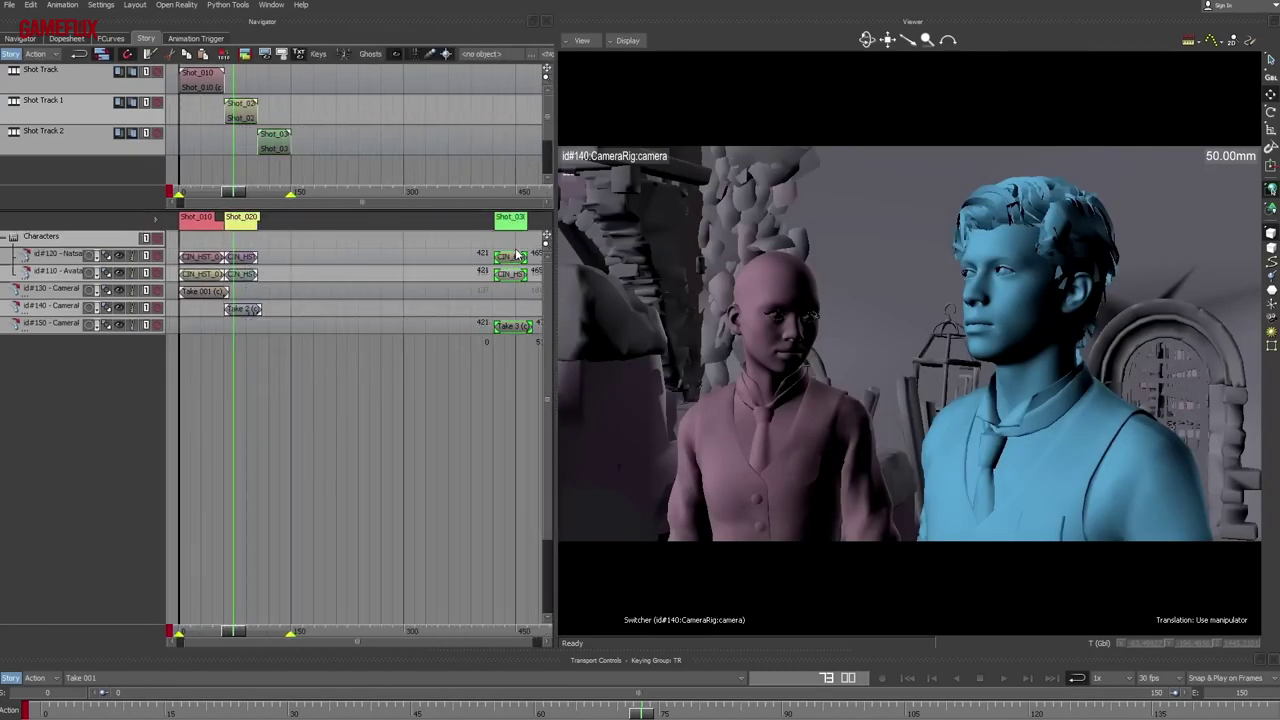
pyautogui.moveTo(176, 328)
pyautogui.keyDown('shift'); pyautogui.mouseDown()
pyautogui.moveTo(360, 327)
pyautogui.moveTo(325, 327)
pyautogui.mouseUp(); pyautogui.keyUp('shift')
# Move Shot_010 with its clips to about action frame -347 and switch the Story timeline to Edit time.
pyautogui.moveTo(392, 220); pyautogui.dragTo(250, 236)
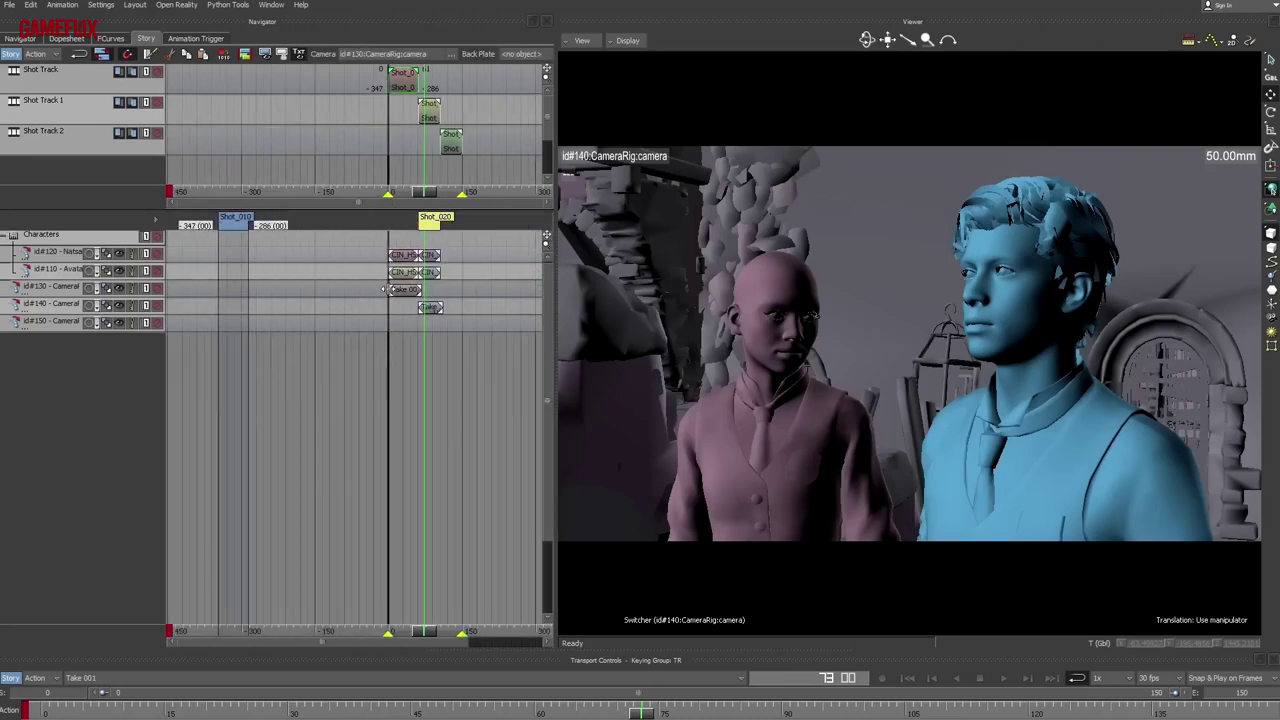
pyautogui.click(436, 345)
pyautogui.keyDown('ctrl'); pyautogui.moveTo(436, 345); pyautogui.dragTo(394, 344); pyautogui.keyUp('ctrl')
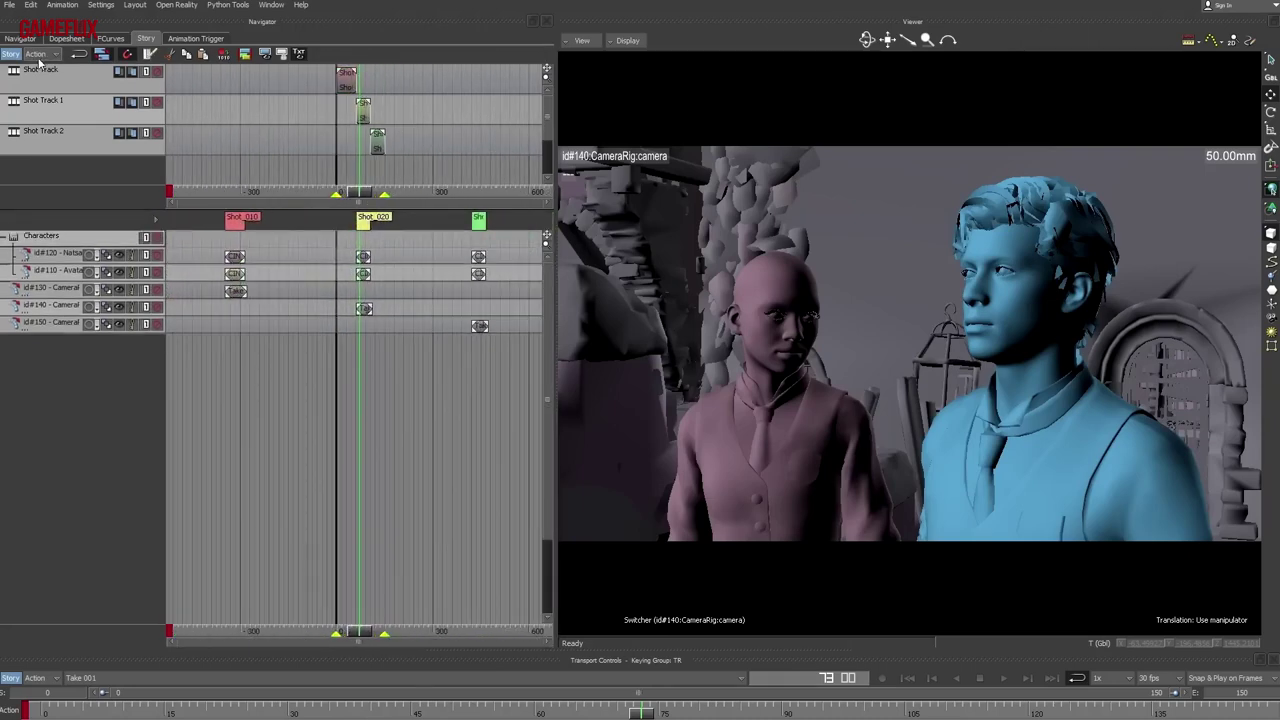
pyautogui.click(40, 77)
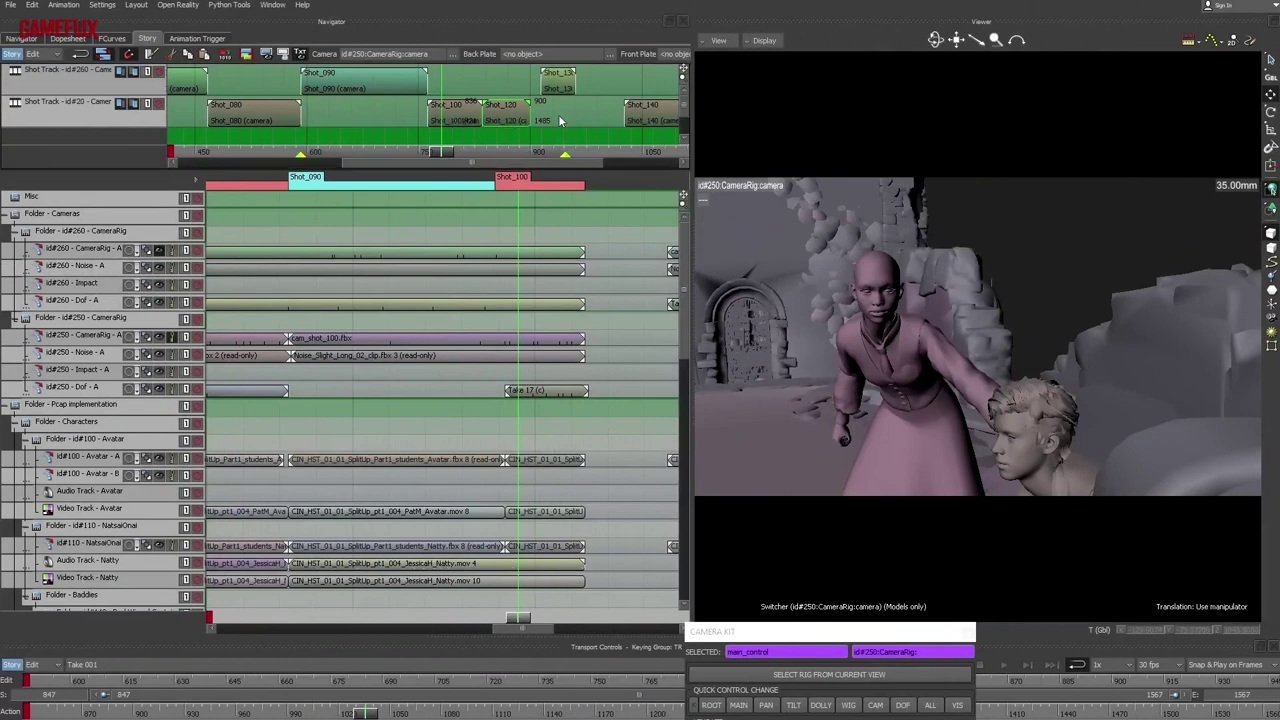
# Shift Shot_120 to frame 914 and insert a new id#260 camera shot after Shot_100 spanning frames 836 to 914.
pyautogui.moveTo(453, 118)
pyautogui.mouseDown()
pyautogui.moveTo(574, 118)
pyautogui.moveTo(455, 120)
pyautogui.mouseUp()
pyautogui.moveTo(566, 121); pyautogui.dragTo(498, 122)
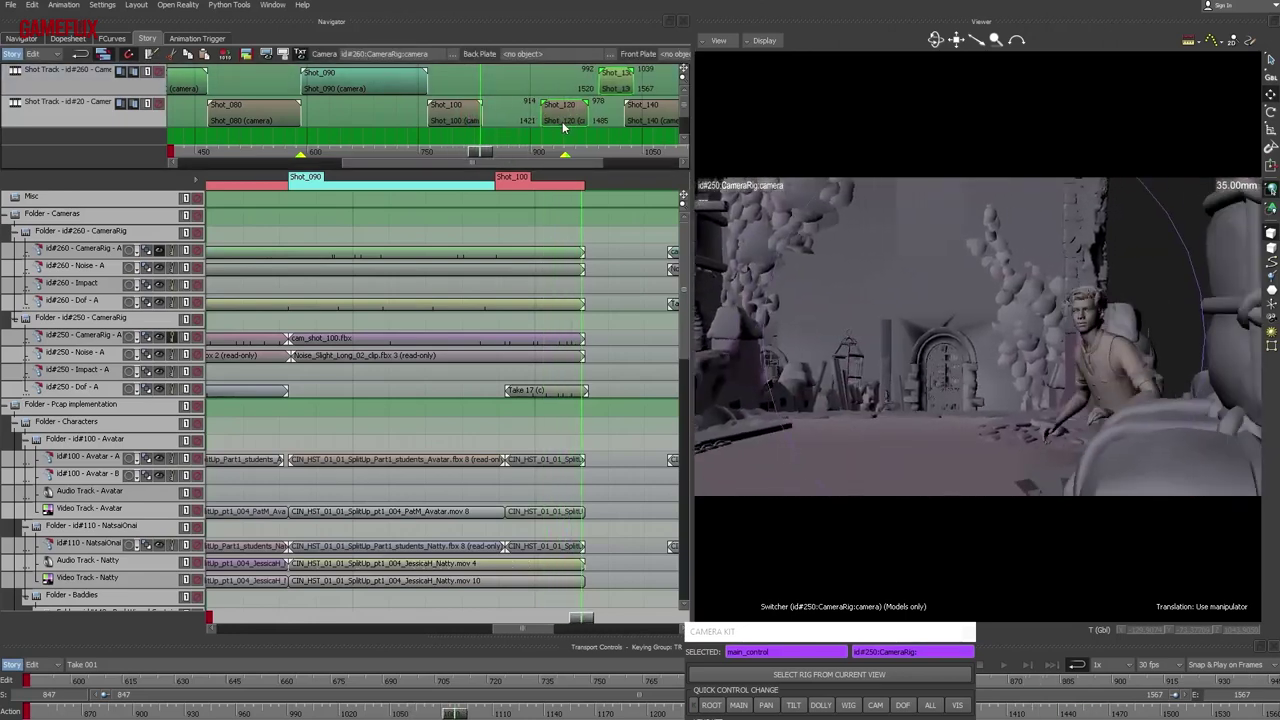
pyautogui.hotkey('ctrl', 'w')
pyautogui.click(1006, 303)
pyautogui.hotkey('ctrl', 'w')
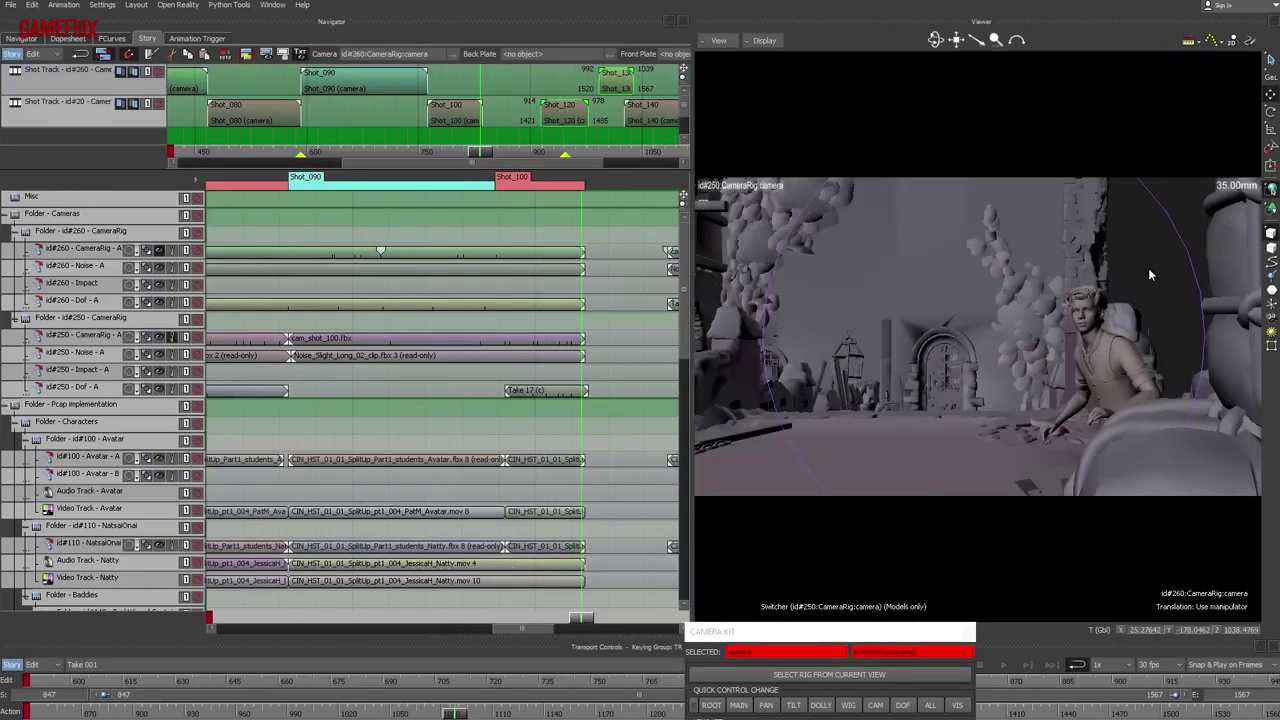
pyautogui.moveTo(498, 85); pyautogui.dragTo(499, 86)
pyautogui.moveTo(587, 88); pyautogui.dragTo(541, 89)
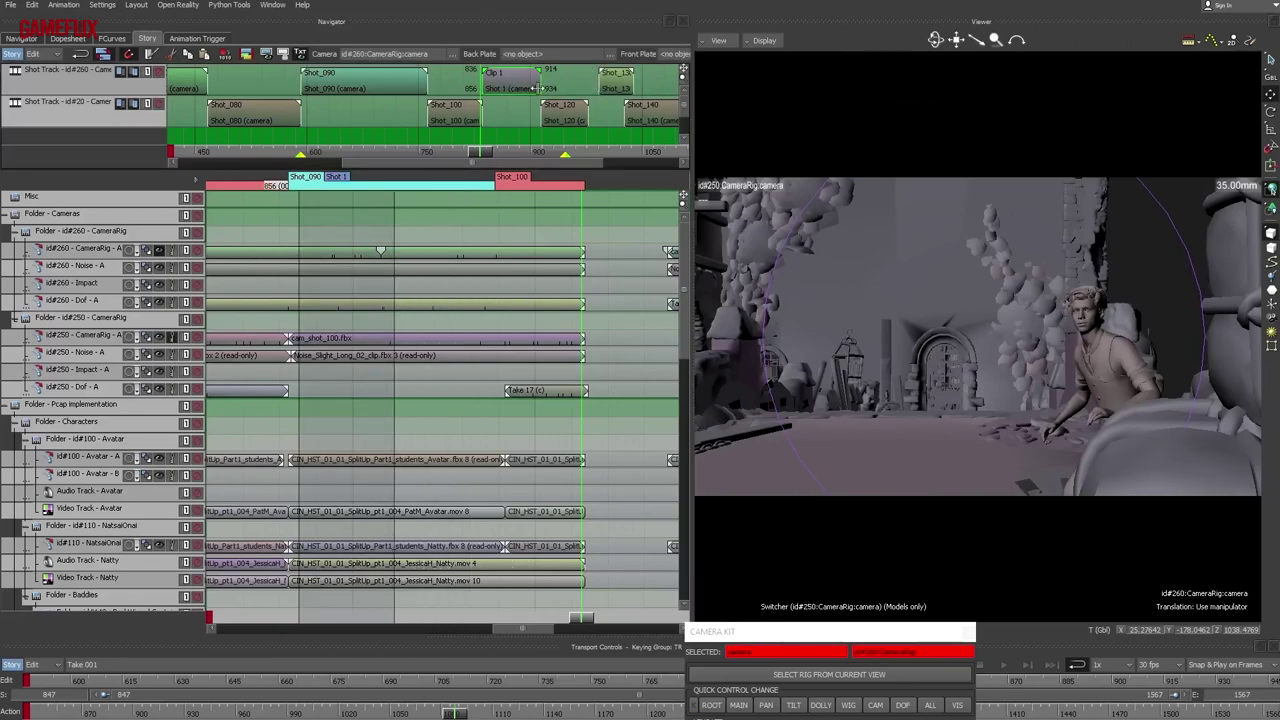
# Move the new shot's action range to frames 1159 to 1237, starting at the cam_shot_110 clip.
pyautogui.moveTo(506, 149); pyautogui.dragTo(495, 140)
pyautogui.moveTo(335, 176); pyautogui.dragTo(424, 178)
pyautogui.moveTo(388, 189); pyautogui.dragTo(461, 187)
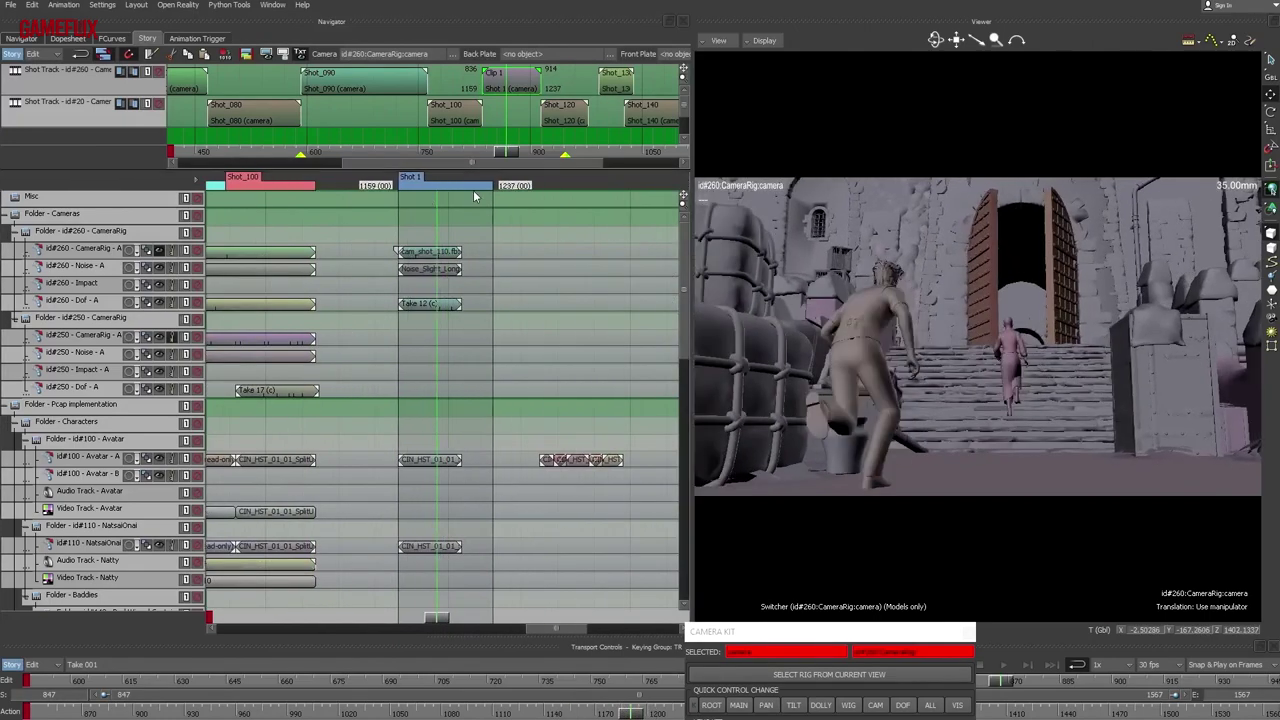
# Trim the new id#260 shot to the end of the cam_shot_110 clip and shift the following shots to start at edit frame 888.
pyautogui.moveTo(527, 118); pyautogui.dragTo(636, 94)
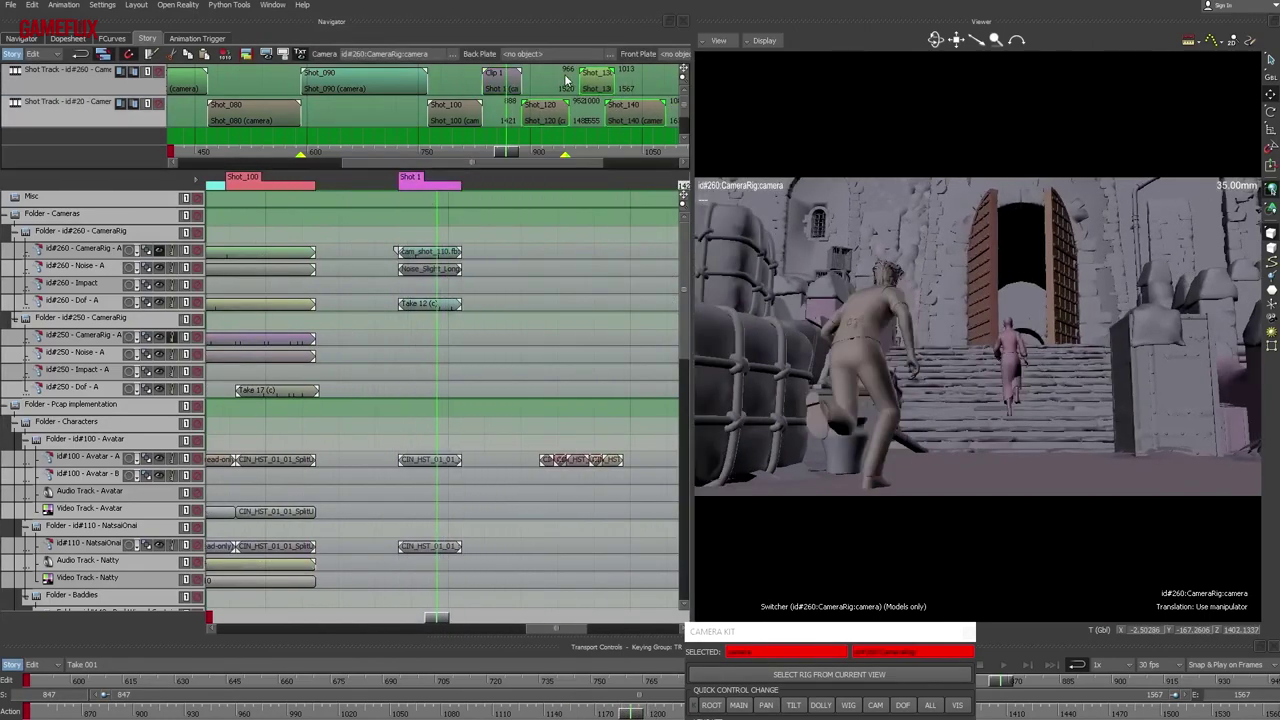
pyautogui.moveTo(521, 158)
pyautogui.mouseDown()
pyautogui.moveTo(566, 161)
pyautogui.moveTo(455, 162)
pyautogui.moveTo(538, 162)
pyautogui.mouseUp()
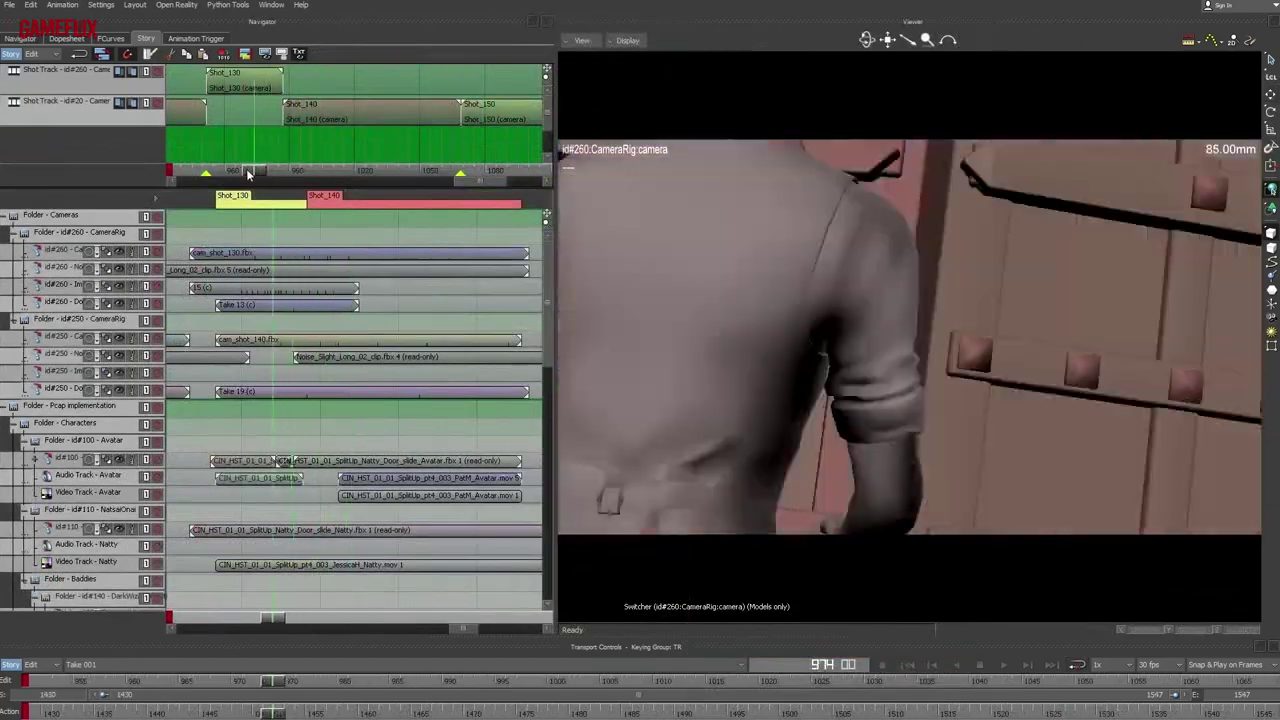
# Extend Shot_130 to end at edit frame 999, shift Shot_140 and the following shots to start there, and play the cut.
pyautogui.moveTo(248, 174); pyautogui.dragTo(290, 172)
pyautogui.moveTo(277, 84); pyautogui.dragTo(290, 84)
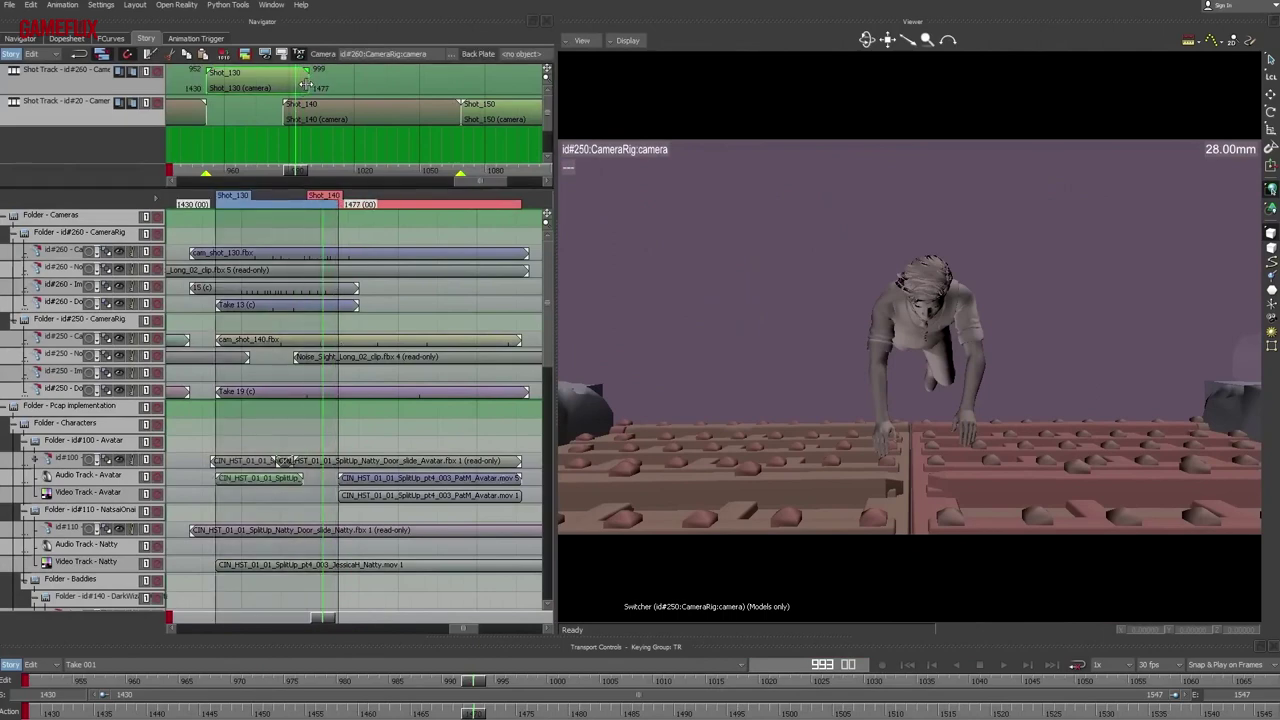
pyautogui.moveTo(350, 136); pyautogui.dragTo(482, 113)
pyautogui.moveTo(330, 119); pyautogui.dragTo(356, 120)
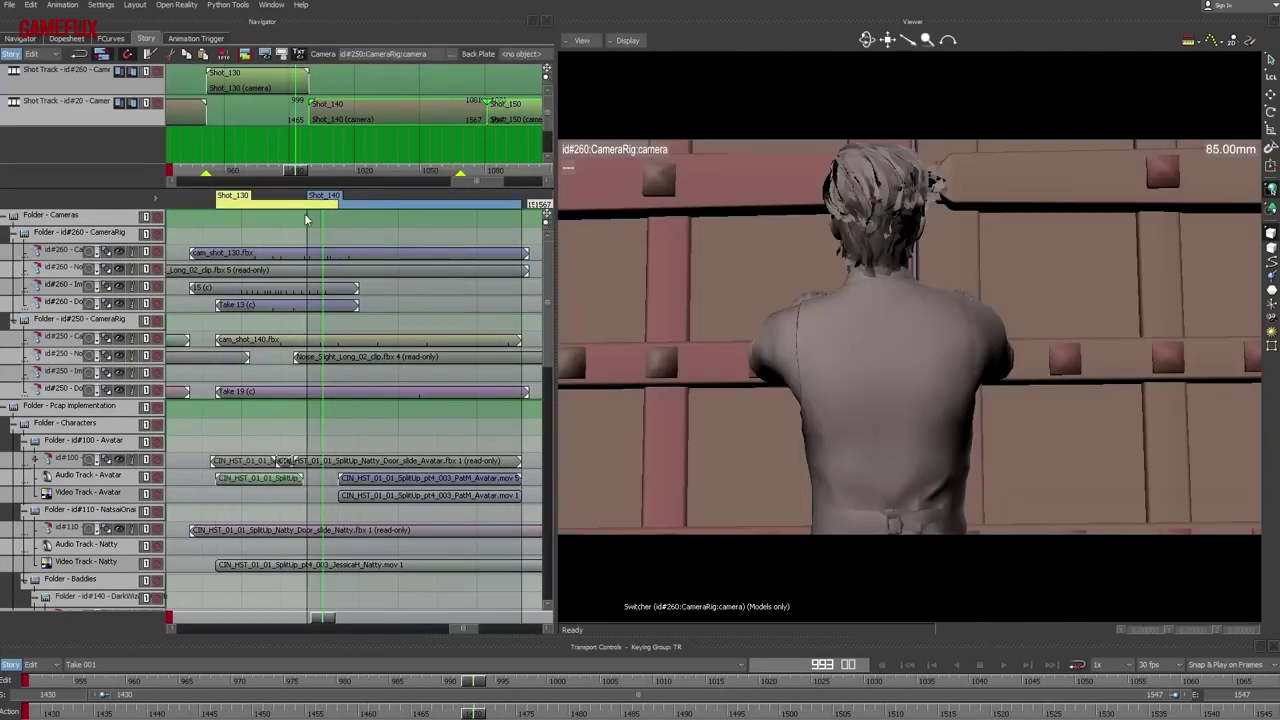
pyautogui.moveTo(303, 170)
pyautogui.mouseDown()
pyautogui.moveTo(357, 170)
pyautogui.moveTo(274, 173)
pyautogui.moveTo(318, 171)
pyautogui.mouseUp()
pyautogui.press('space')
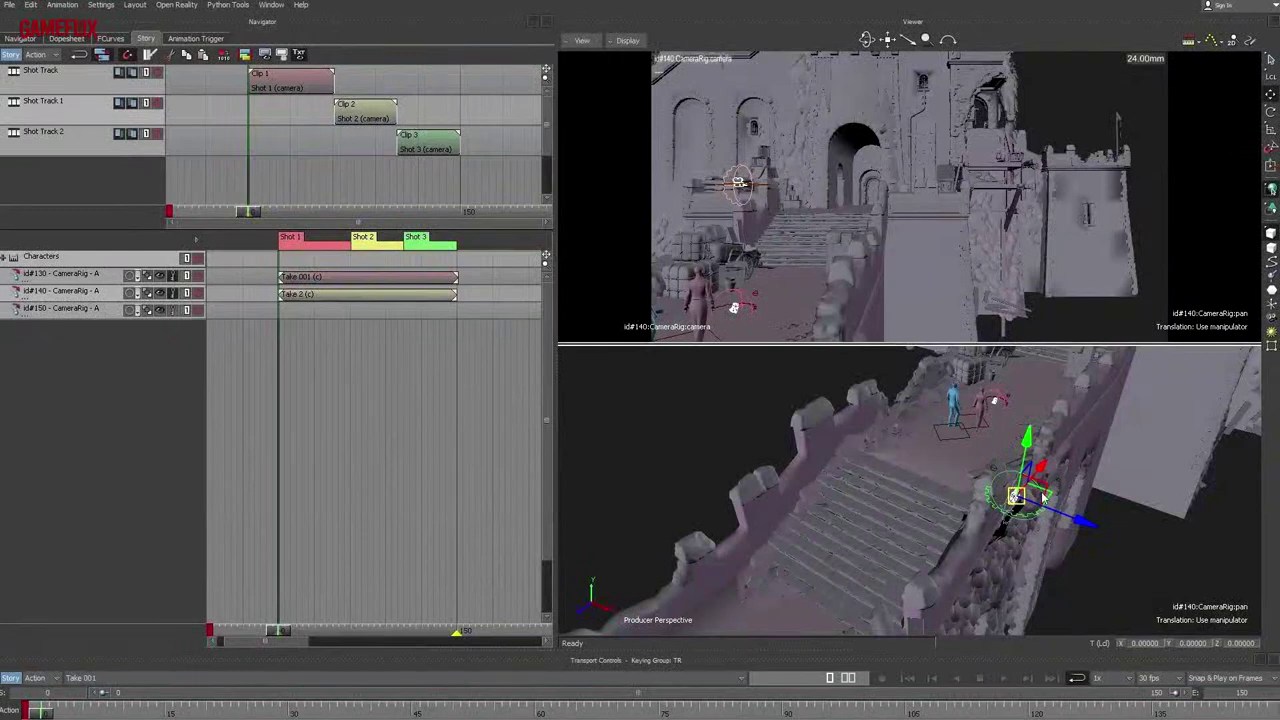
# Reposition the id#140 camera rig beside the stairs and rotate its pan to frame the two characters in front of the castle.
pyautogui.moveTo(1045, 490); pyautogui.dragTo(1035, 428)
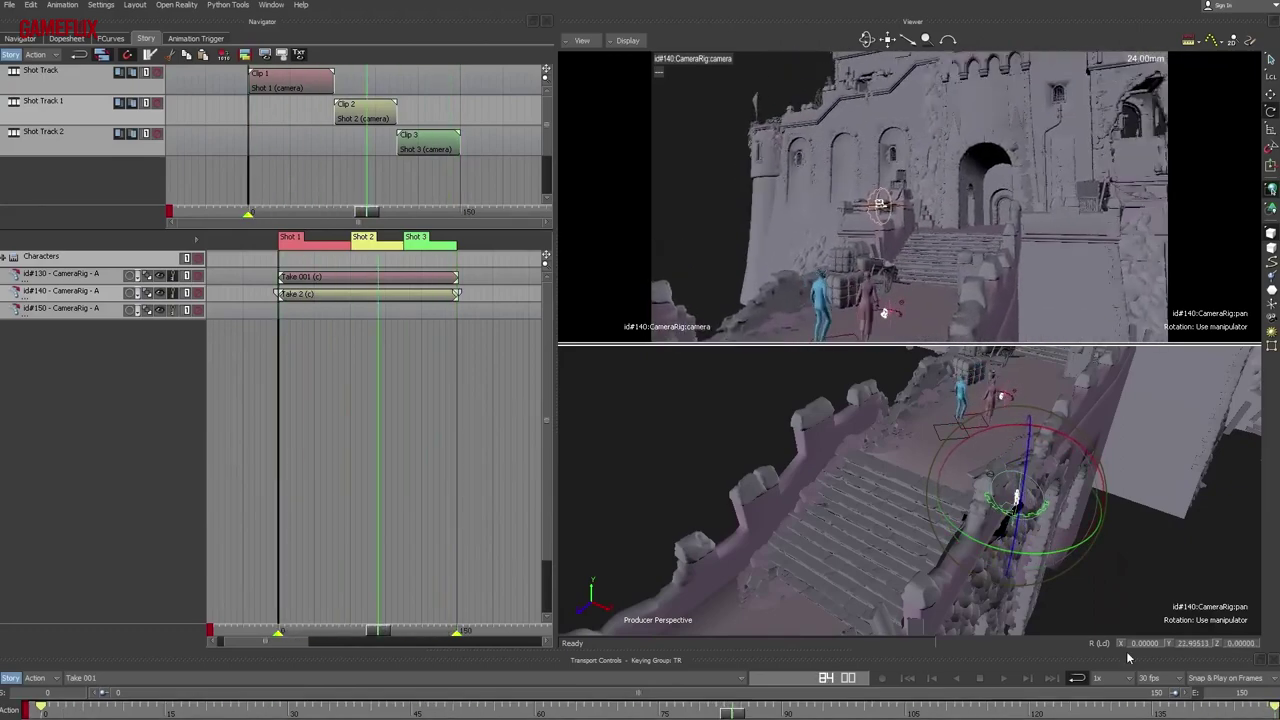
pyautogui.keyDown('ctrl'); pyautogui.keyDown('shift'); pyautogui.moveTo(887, 502); pyautogui.dragTo(888, 555); pyautogui.keyUp('shift'); pyautogui.keyUp('ctrl')
pyautogui.moveTo(888, 555); pyautogui.dragTo(1212, 371)
pyautogui.press('r')
pyautogui.moveTo(845, 402); pyautogui.dragTo(850, 399)
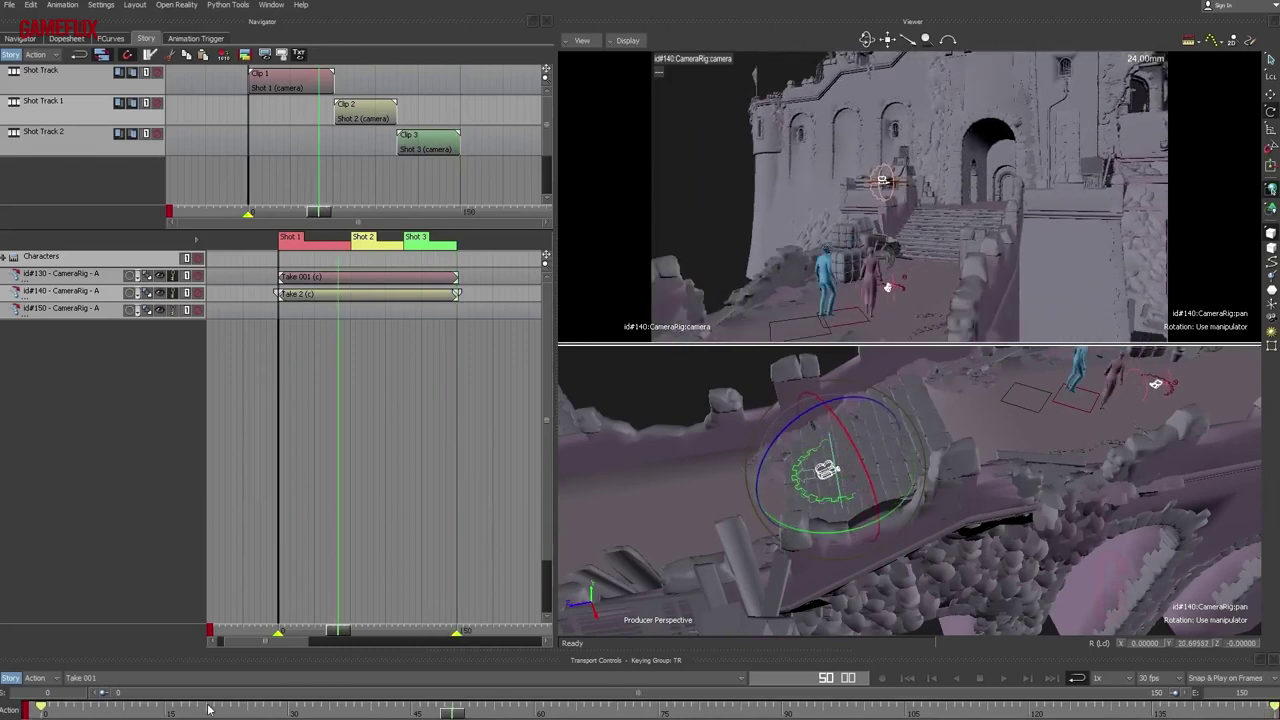
# Insert a take clip on the id#150 CameraRig track and move and rotate that camera for a close side view of both characters.
pyautogui.rightClick(311, 311)
pyautogui.click(389, 357)
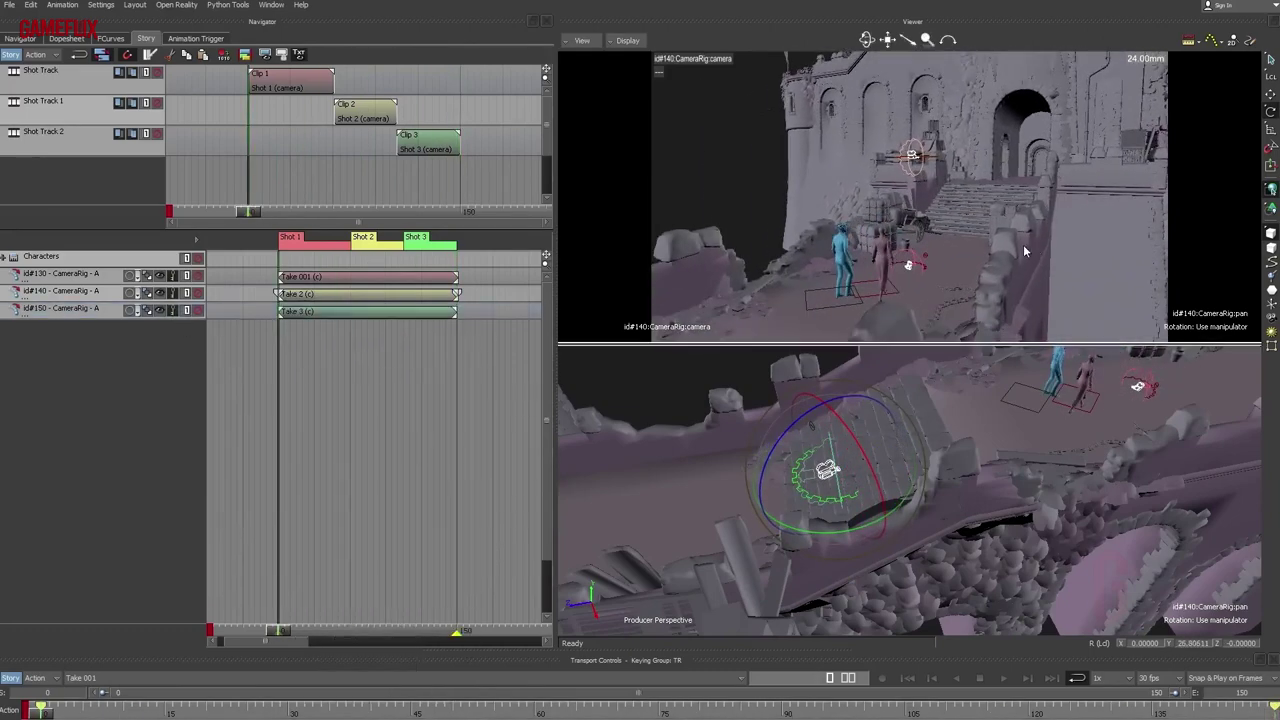
pyautogui.click(973, 424)
pyautogui.keyDown('shift'); pyautogui.moveTo(1035, 476); pyautogui.dragTo(940, 553); pyautogui.keyUp('shift')
pyautogui.press('t')
pyautogui.keyDown('ctrl'); pyautogui.keyDown('shift'); pyautogui.moveTo(942, 550); pyautogui.dragTo(1030, 520); pyautogui.keyUp('shift'); pyautogui.keyUp('ctrl')
pyautogui.moveTo(945, 492); pyautogui.dragTo(1015, 458)
pyautogui.keyDown('ctrl'); pyautogui.keyDown('shift'); pyautogui.moveTo(1015, 460); pyautogui.dragTo(965, 475); pyautogui.keyUp('shift'); pyautogui.keyUp('ctrl')
pyautogui.moveTo(1047, 526); pyautogui.dragTo(1015, 548)
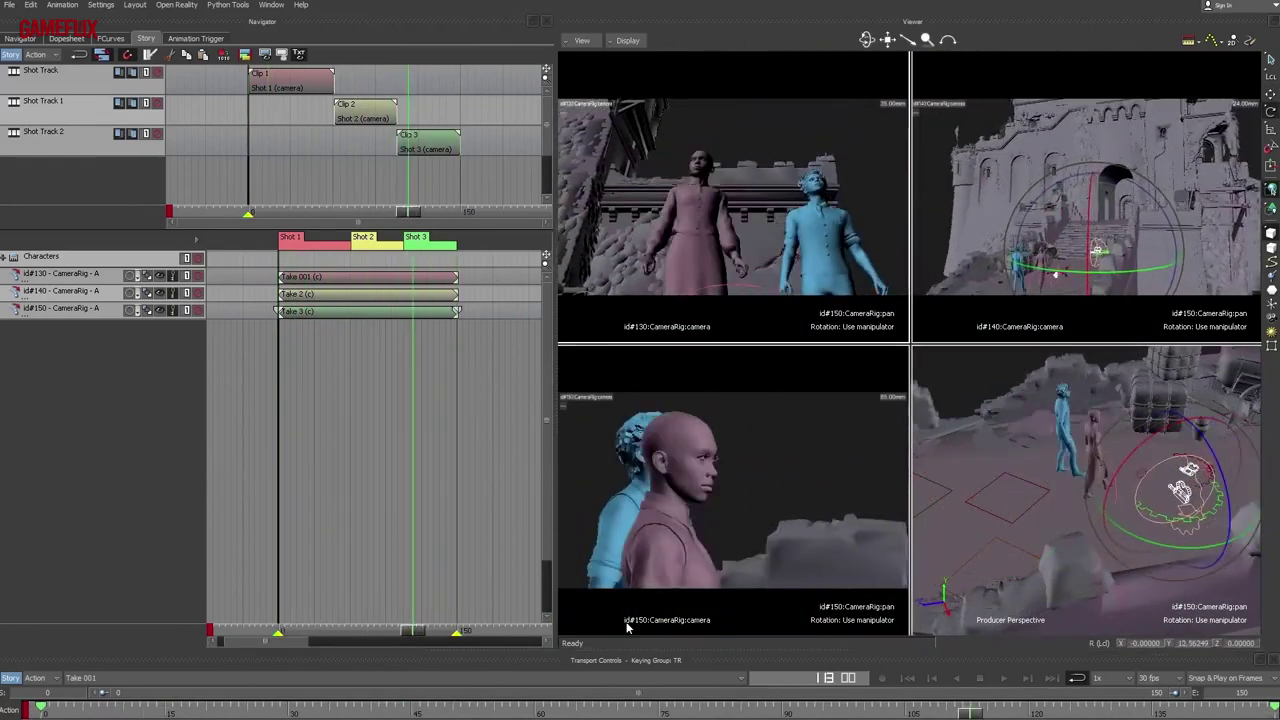
# Add a copy of the id#130 camera shot to the first shot track at edit frames 60 to 90, directly after Clip 3.
pyautogui.click(40, 77)
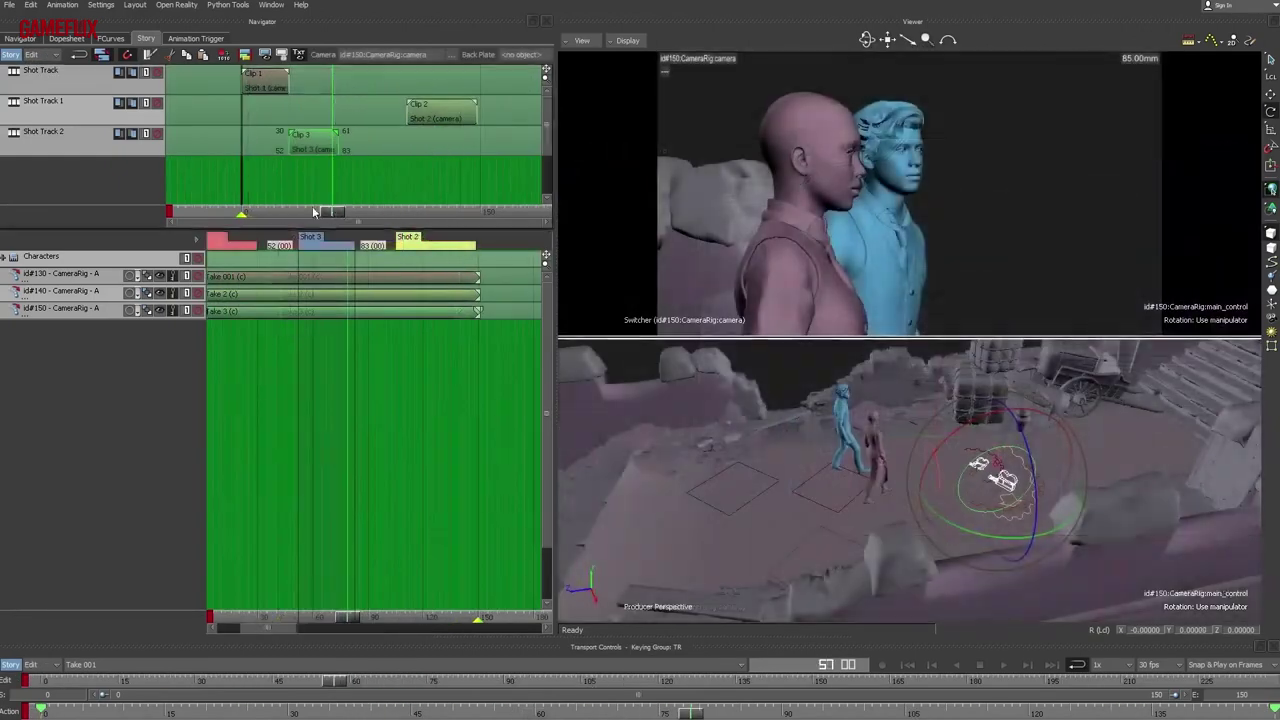
pyautogui.moveTo(313, 212); pyautogui.dragTo(340, 213)
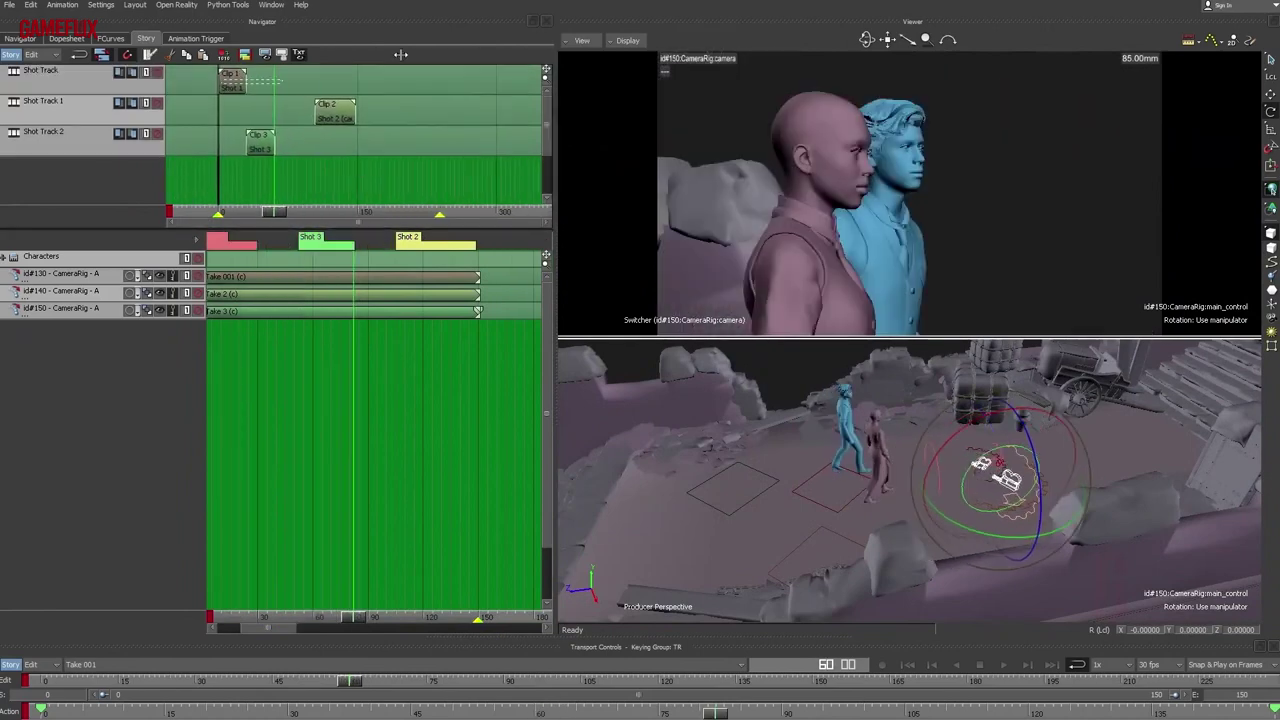
pyautogui.click(286, 86)
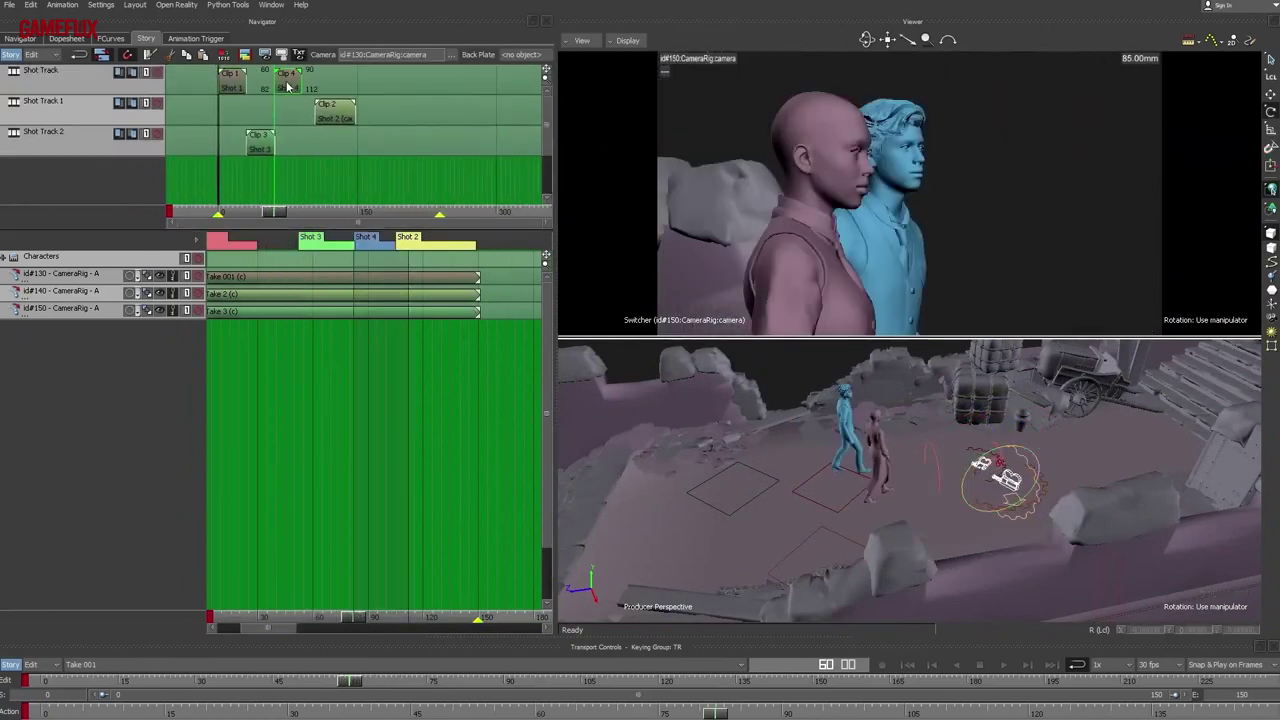
# Reorder the shots with Clip 3 first and Clip 1 after it, and move Clip 4 to Shot Track 2 at edit frames 61 to 92.
pyautogui.moveTo(320, 245); pyautogui.dragTo(252, 172)
pyautogui.click(374, 243)
pyautogui.click(376, 184)
pyautogui.keyDown('shift'); pyautogui.moveTo(218, 173); pyautogui.dragTo(315, 146); pyautogui.keyUp('shift')
pyautogui.keyDown('shift'); pyautogui.moveTo(318, 287); pyautogui.dragTo(375, 282); pyautogui.keyUp('shift')
pyautogui.moveTo(350, 244); pyautogui.dragTo(408, 246)
pyautogui.moveTo(380, 82); pyautogui.dragTo(384, 140)
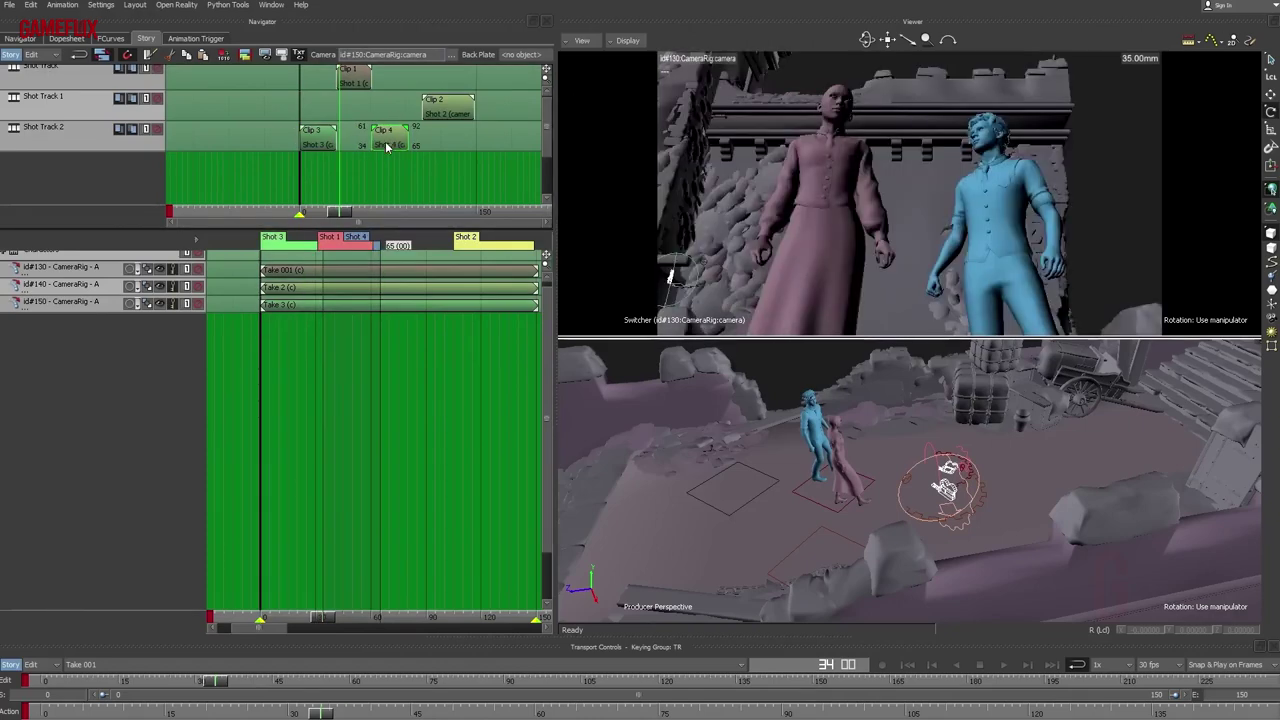
pyautogui.click(314, 213)
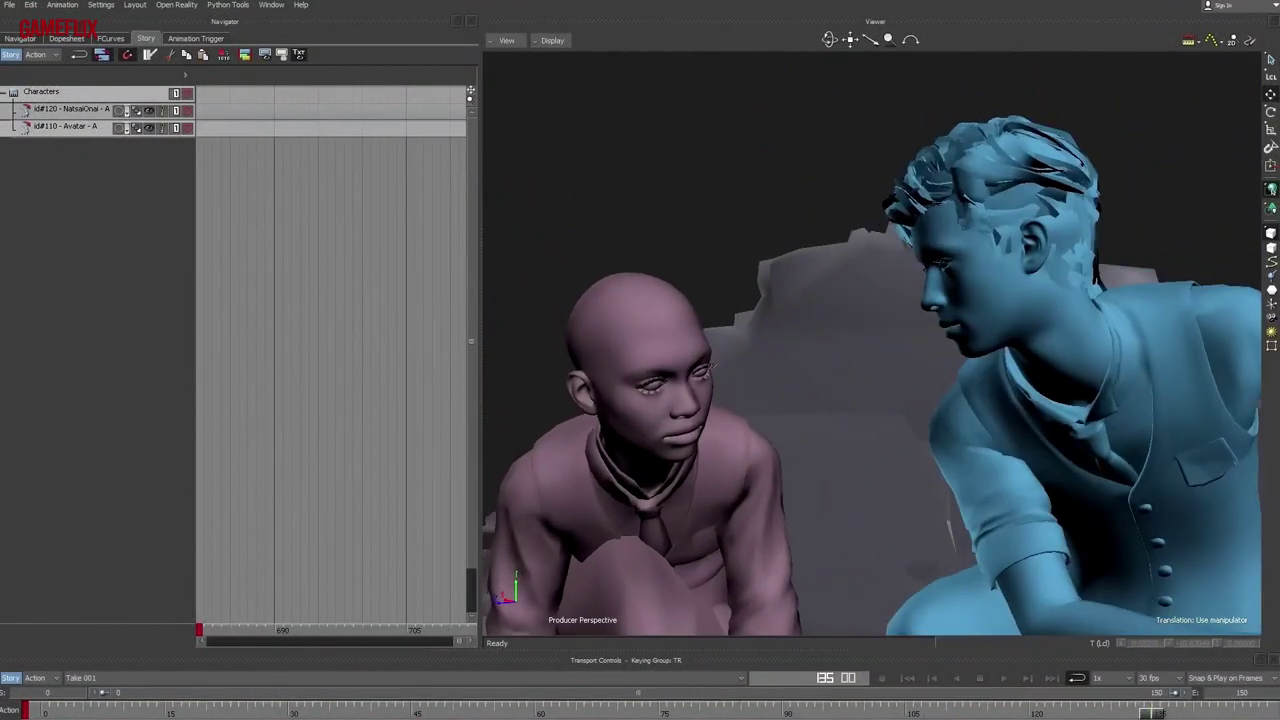
# Import the Natty and Avatar face cam videos with Face Asset Helper and name their tracks Video Track - Natty and Video Track - Avatar.
pyautogui.moveTo(655, 178); pyautogui.dragTo(400, 286)
pyautogui.click(437, 316)
pyautogui.doubleClick(540, 409)
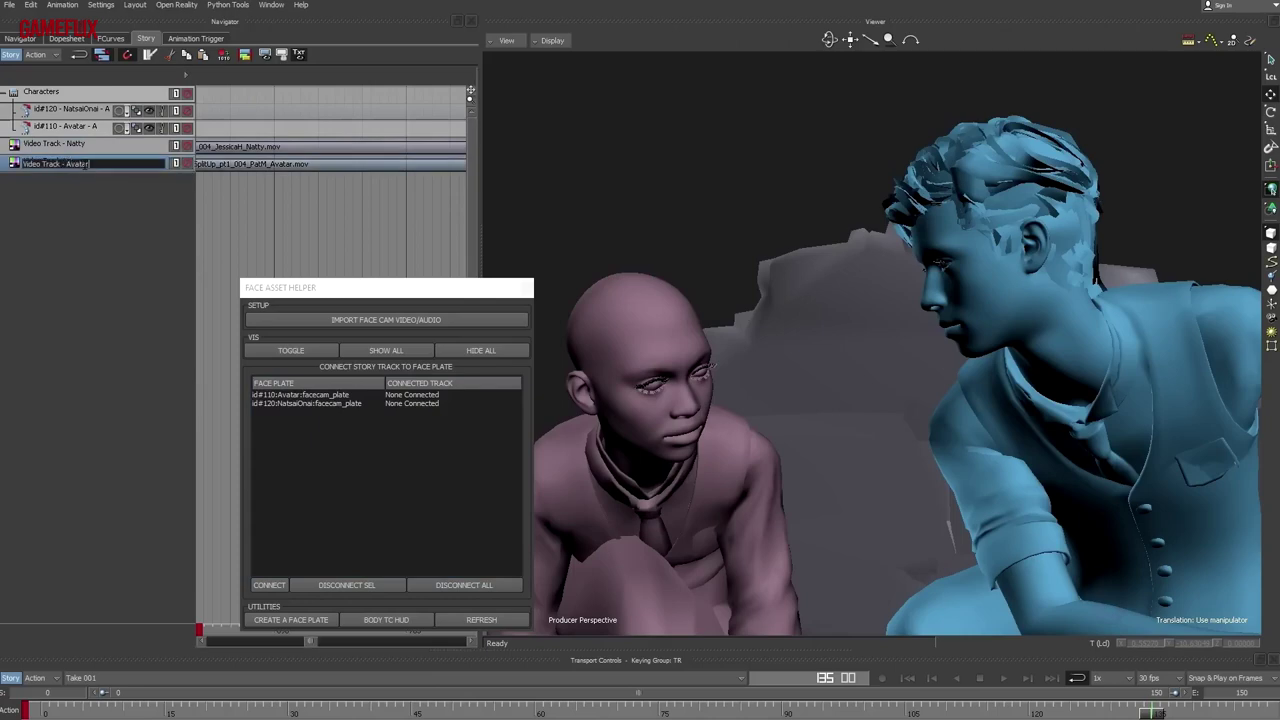
# Show all face plates in front of the two characters' heads.
pyautogui.click(368, 199)
pyautogui.keyDown('ctrl'); pyautogui.moveTo(368, 199); pyautogui.dragTo(205, 195); pyautogui.keyUp('ctrl')
pyautogui.moveTo(349, 163); pyautogui.dragTo(419, 226)
pyautogui.click(386, 350)
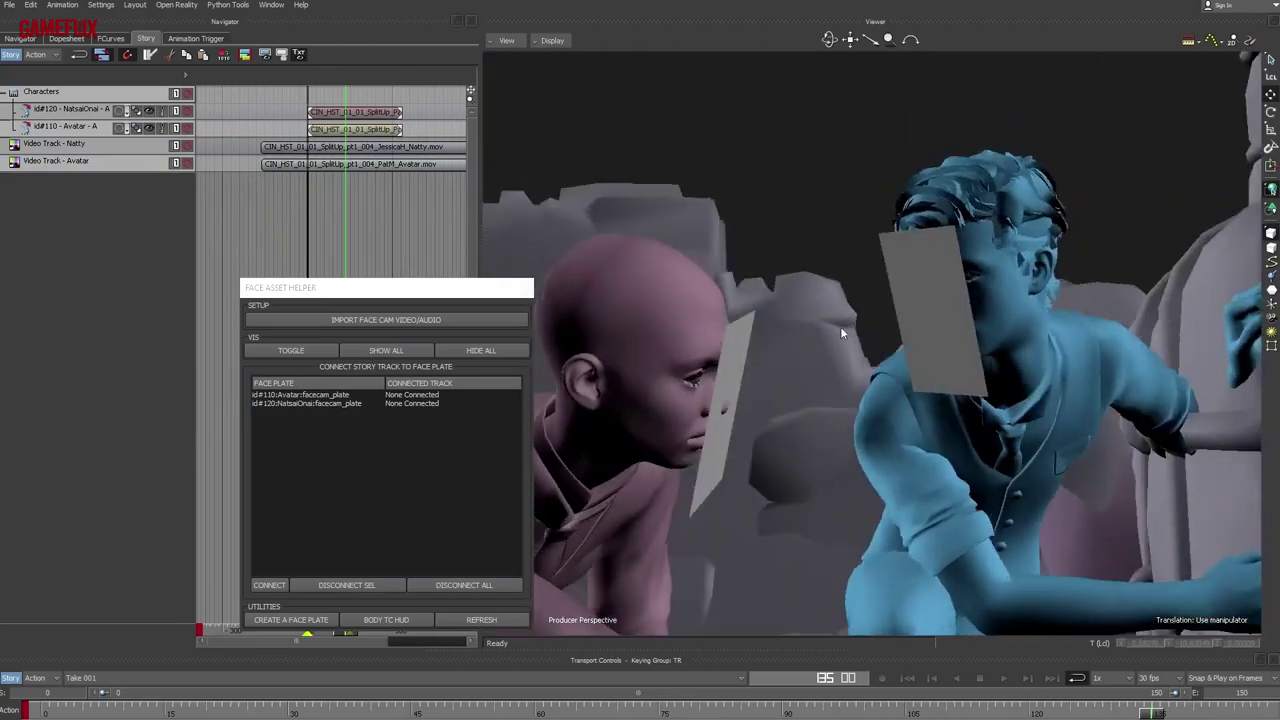
pyautogui.click(315, 396)
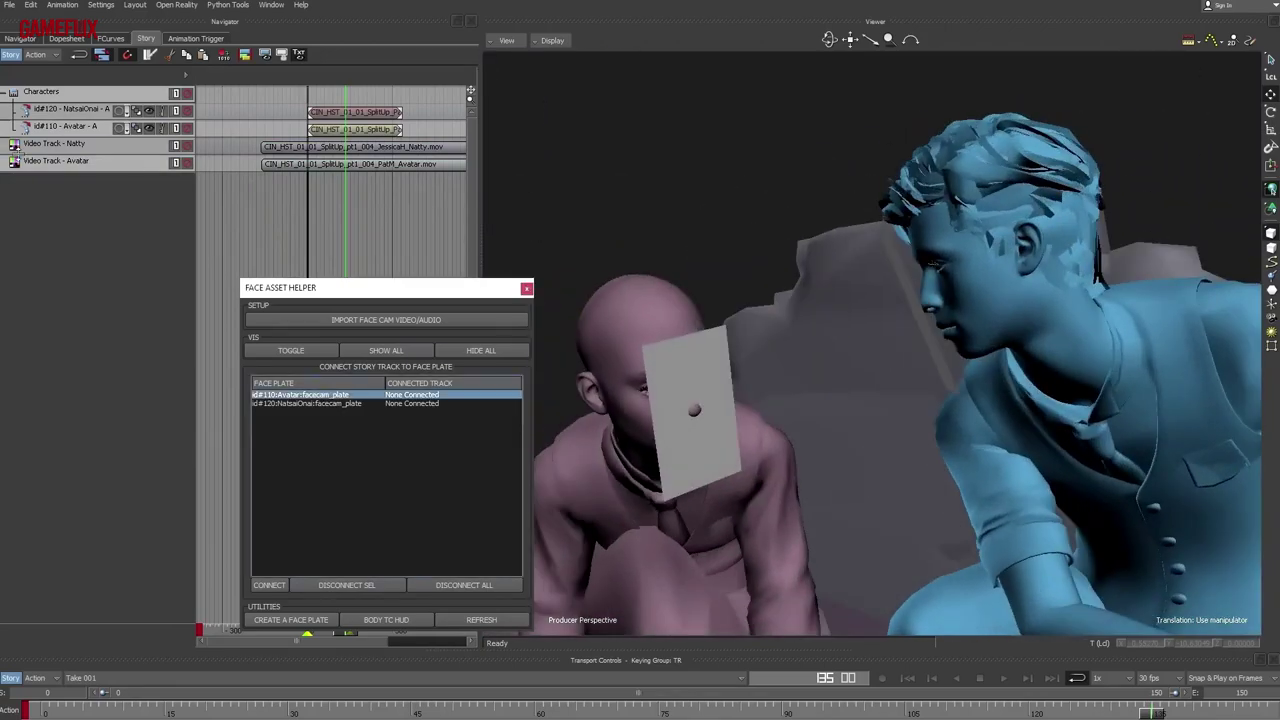
pyautogui.click(270, 584)
pyautogui.click(580, 316)
pyautogui.click(644, 434)
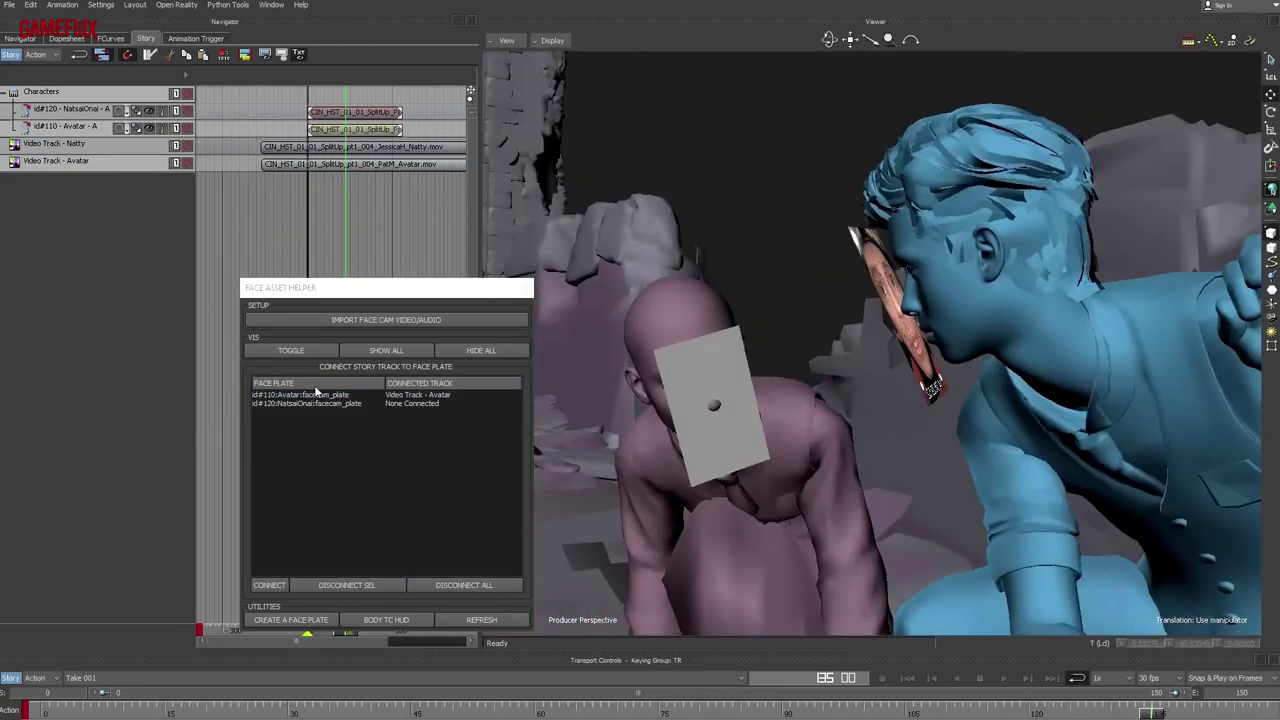
pyautogui.click(262, 584)
pyautogui.click(586, 285)
pyautogui.click(641, 430)
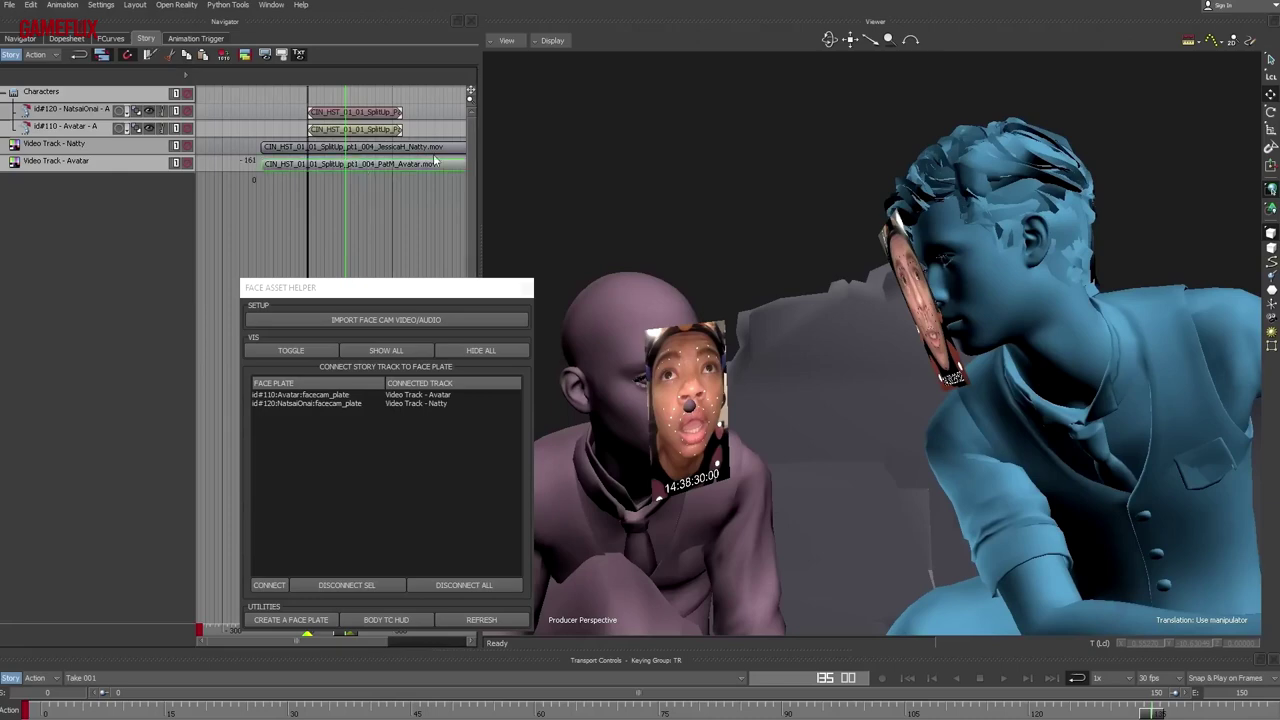
# Select both face cam video clips, go to an earlier frame in the take and display the body timecode HUD for both characters.
pyautogui.moveTo(405, 165); pyautogui.dragTo(440, 153)
pyautogui.scroll(-2, 408, 146)
pyautogui.keyDown('ctrl'); pyautogui.keyDown('shift'); pyautogui.moveTo(780, 300); pyautogui.dragTo(860, 350); pyautogui.keyUp('shift'); pyautogui.keyUp('ctrl')
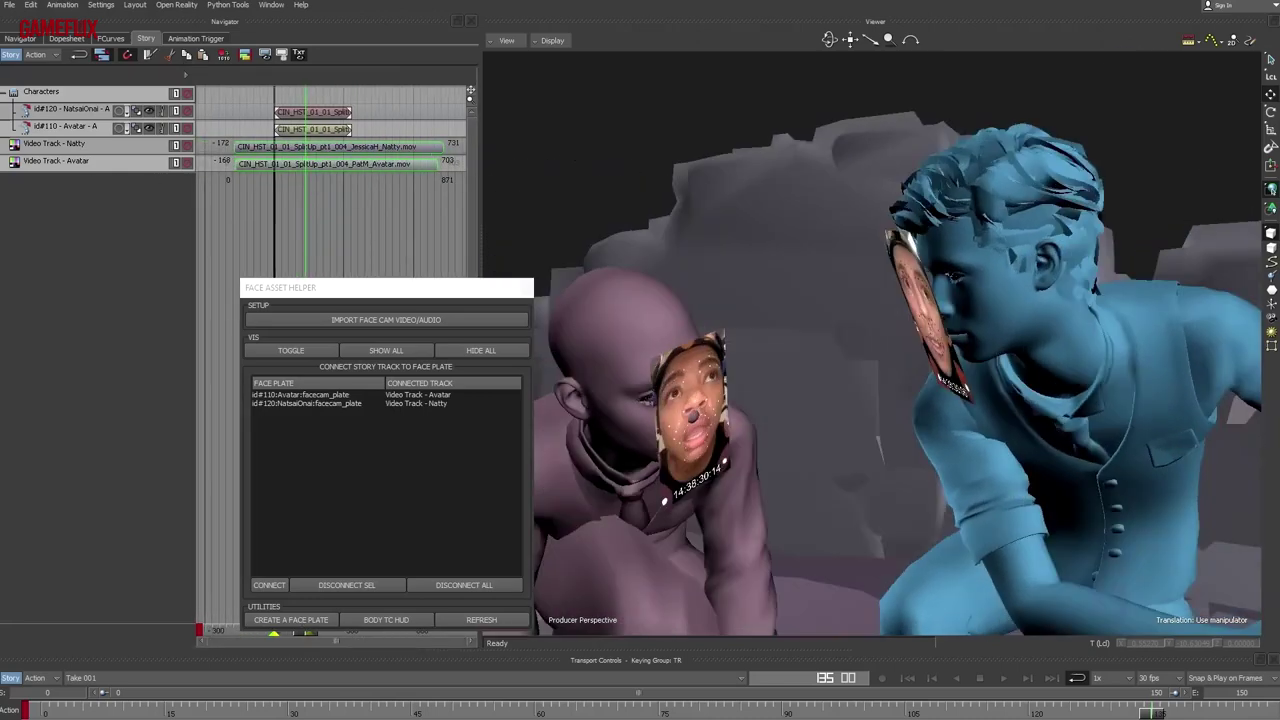
pyautogui.moveTo(1143, 712); pyautogui.dragTo(765, 704)
pyautogui.keyDown('ctrl'); pyautogui.keyDown('shift'); pyautogui.moveTo(1000, 395); pyautogui.dragTo(790, 400); pyautogui.keyUp('shift'); pyautogui.keyUp('ctrl')
pyautogui.click(386, 620)
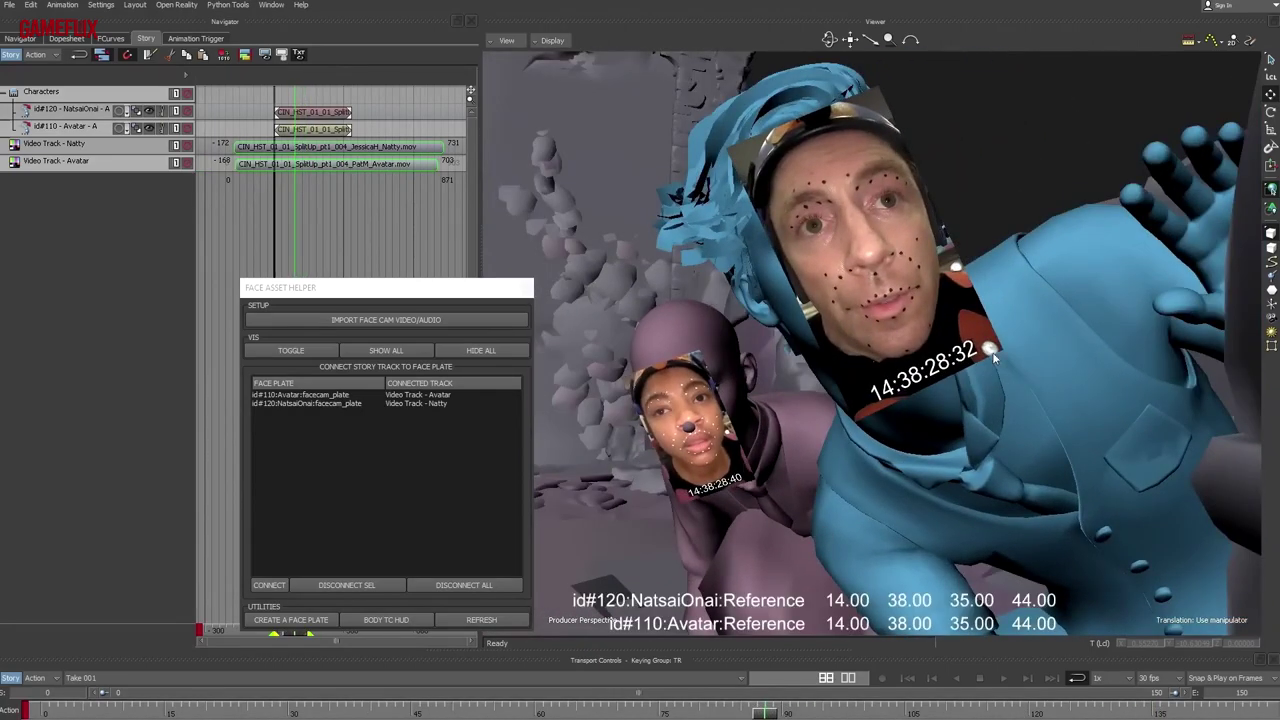
# Slide both face cam video clips earlier until their timecode matches the body timecode at 14:38:35, and play back to check the sync.
pyautogui.moveTo(369, 149); pyautogui.dragTo(337, 151)
pyautogui.keyDown('ctrl'); pyautogui.moveTo(401, 249); pyautogui.dragTo(500, 198); pyautogui.keyUp('ctrl')
pyautogui.click(345, 149)
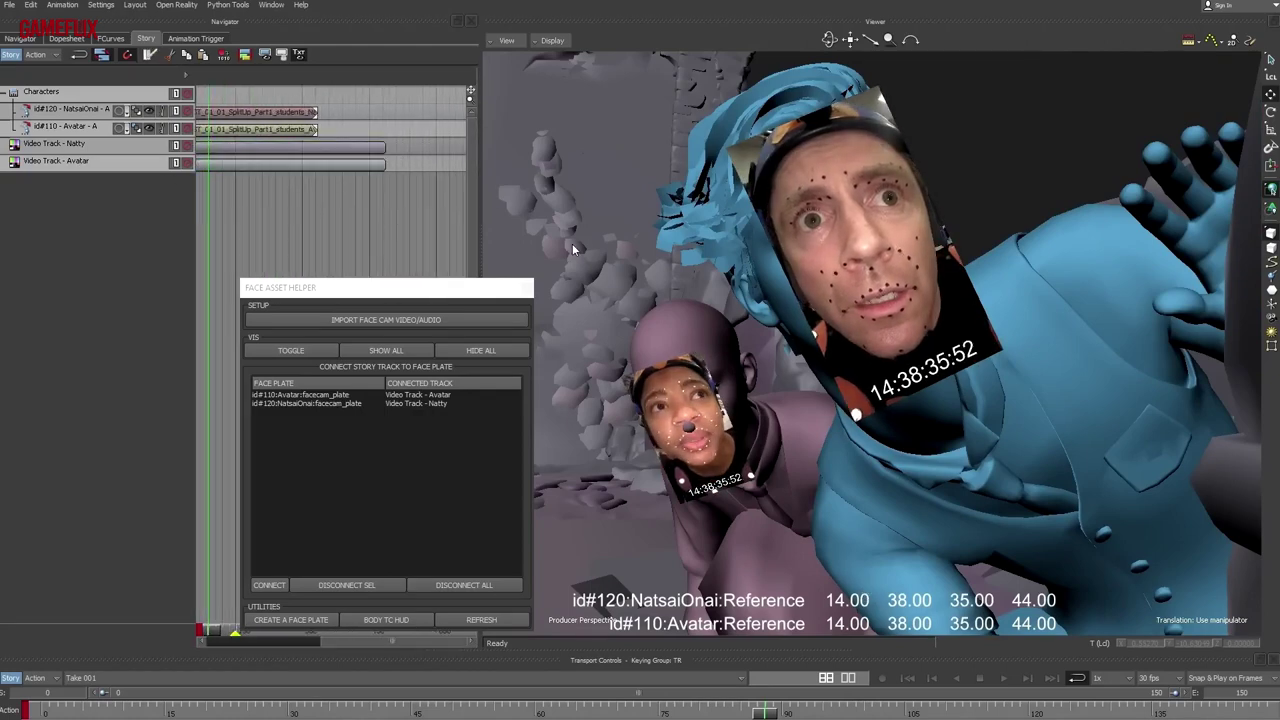
pyautogui.keyDown('ctrl'); pyautogui.moveTo(369, 205); pyautogui.dragTo(217, 216); pyautogui.keyUp('ctrl')
pyautogui.moveTo(764, 712); pyautogui.dragTo(592, 712)
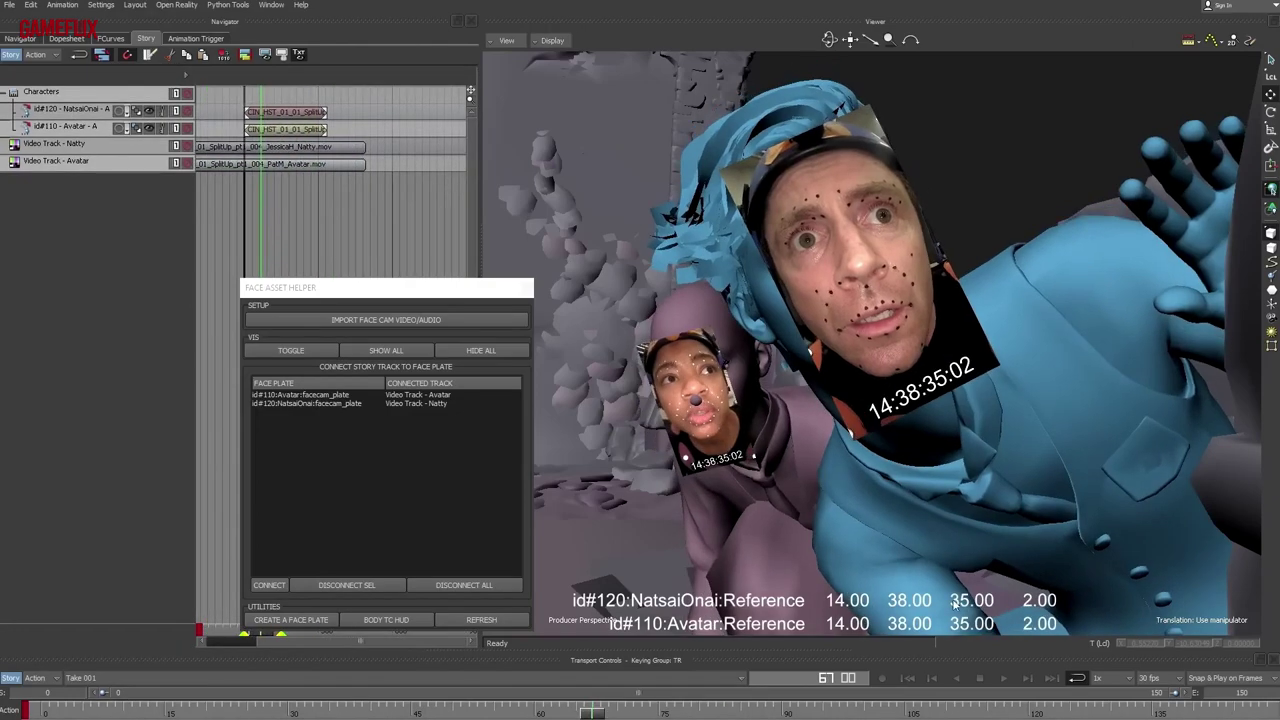
pyautogui.click(1000, 679)
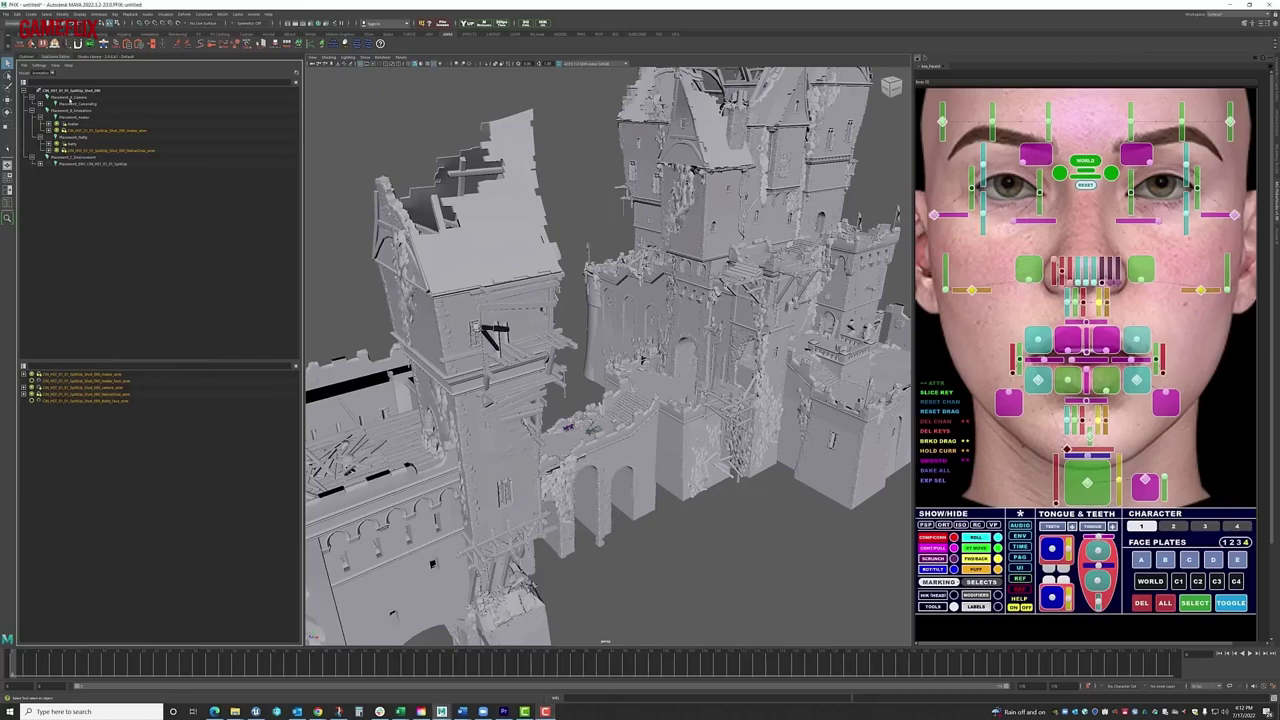
# Switch to Maya and examine the Shot_090 scene tree's environment placement, Avatar anchor and Avatar face animation file with their available operations.
pyautogui.click(70, 158)
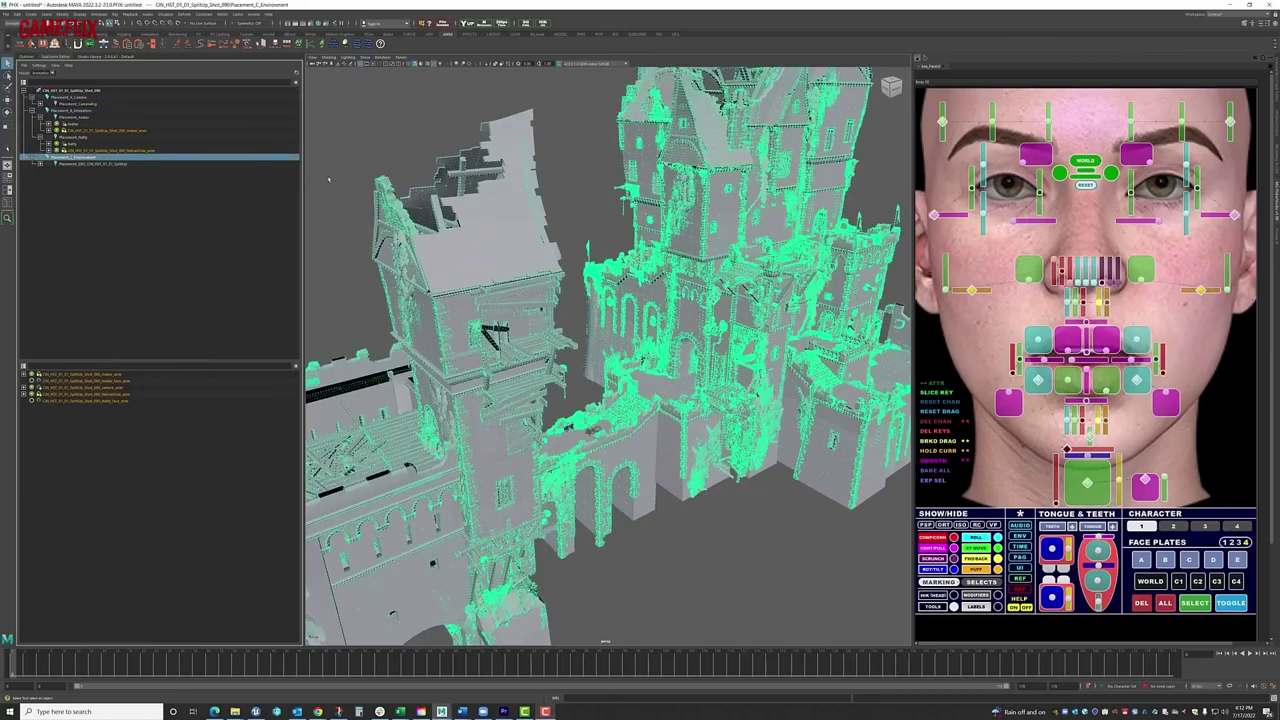
pyautogui.click(71, 124)
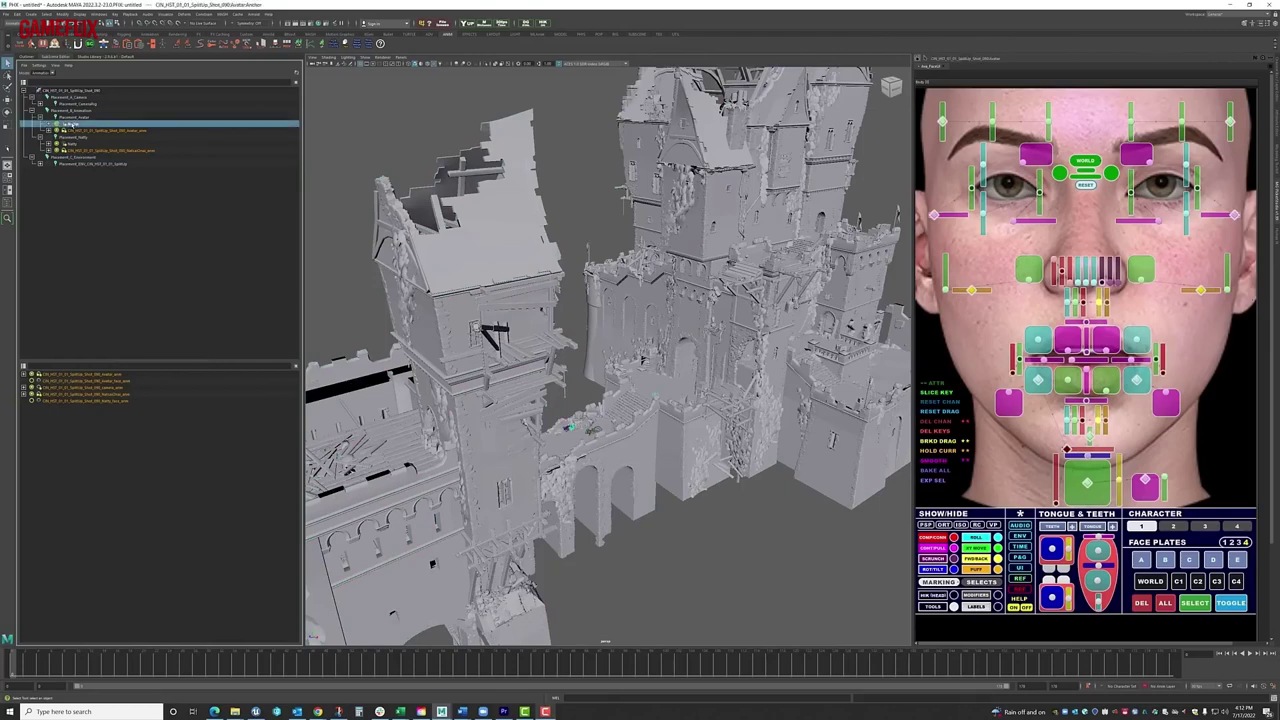
pyautogui.rightClick(72, 124)
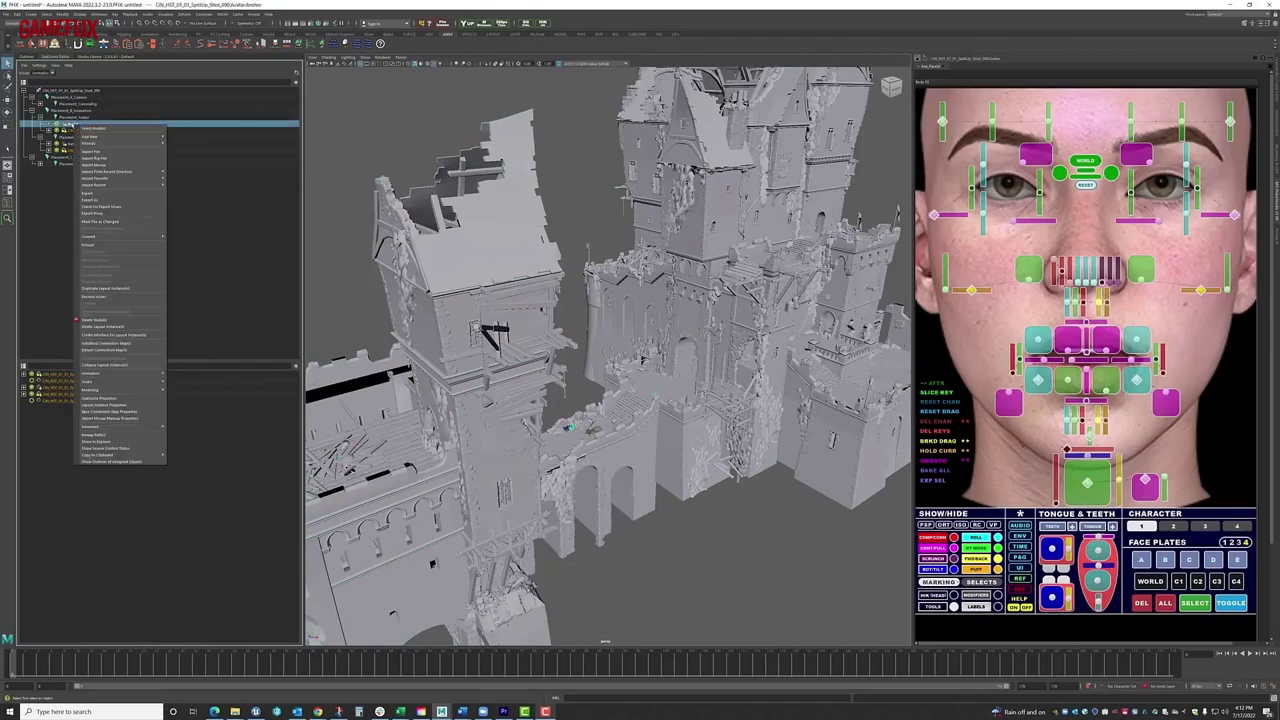
pyautogui.click(87, 244)
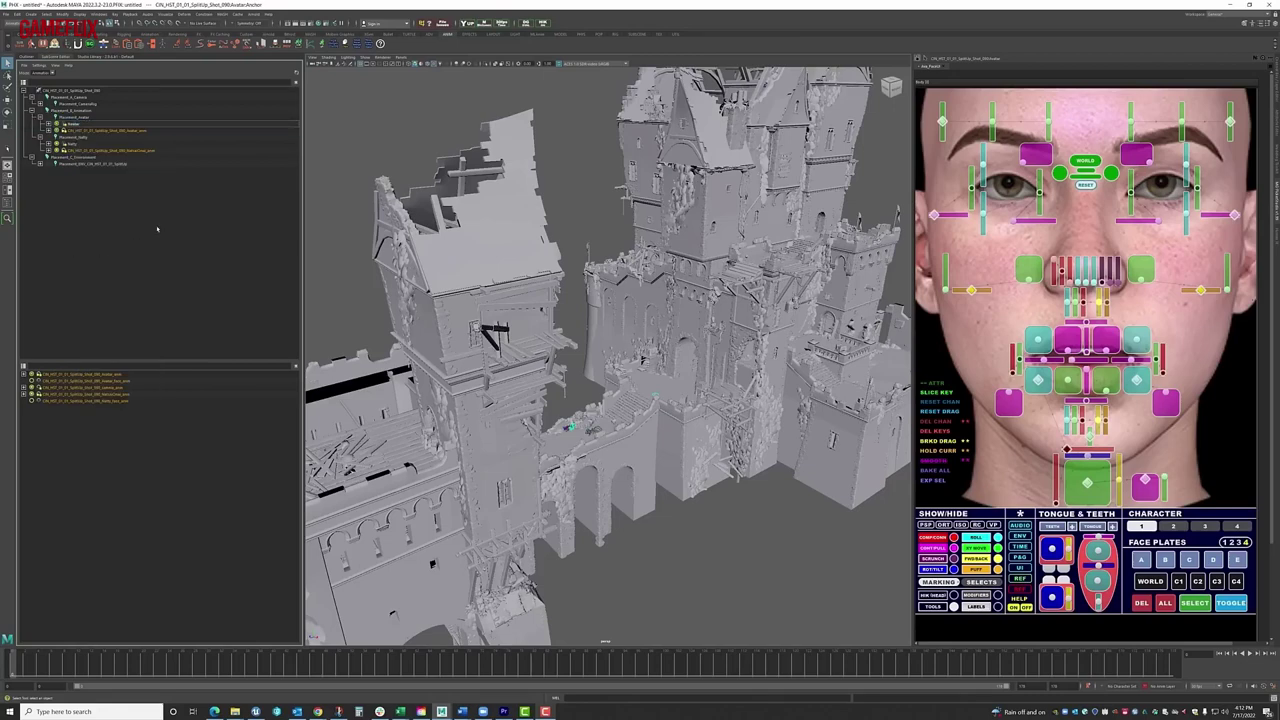
pyautogui.rightClick(93, 381)
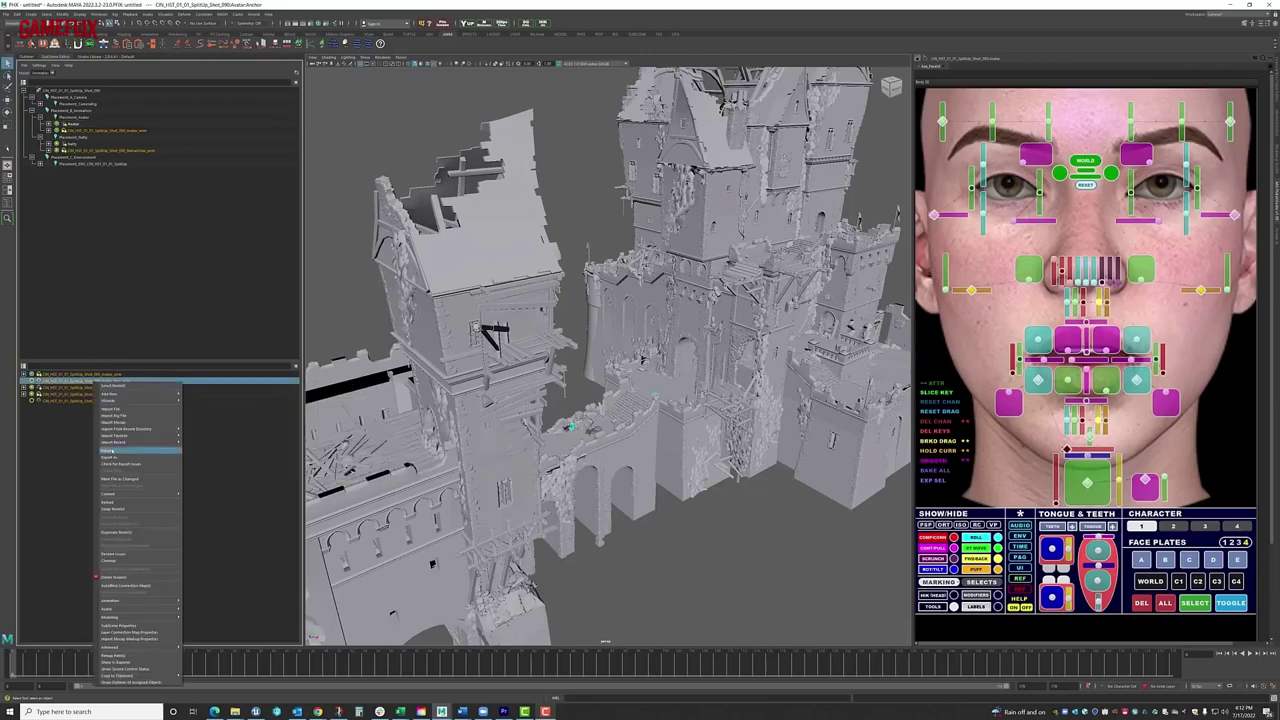
pyautogui.click(57, 450)
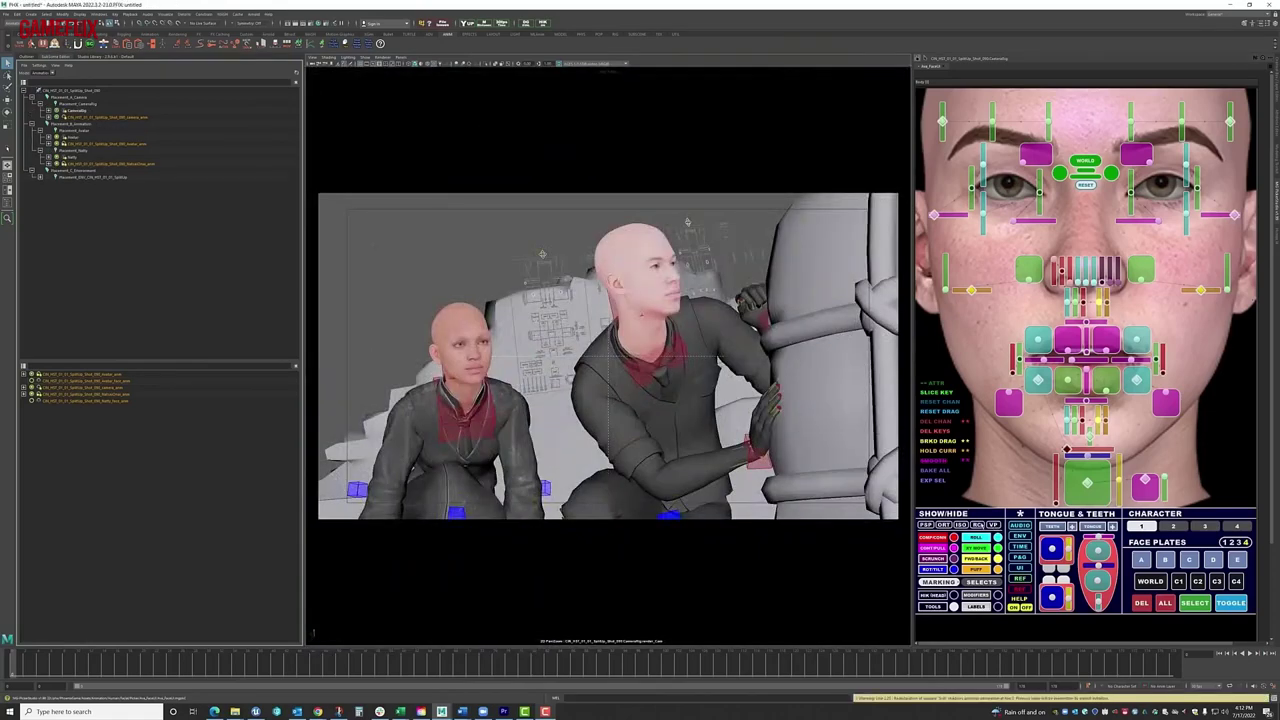
# Turn on textured shading in the shot camera view and select the Avatar and Natty face animation files.
pyautogui.press('6')
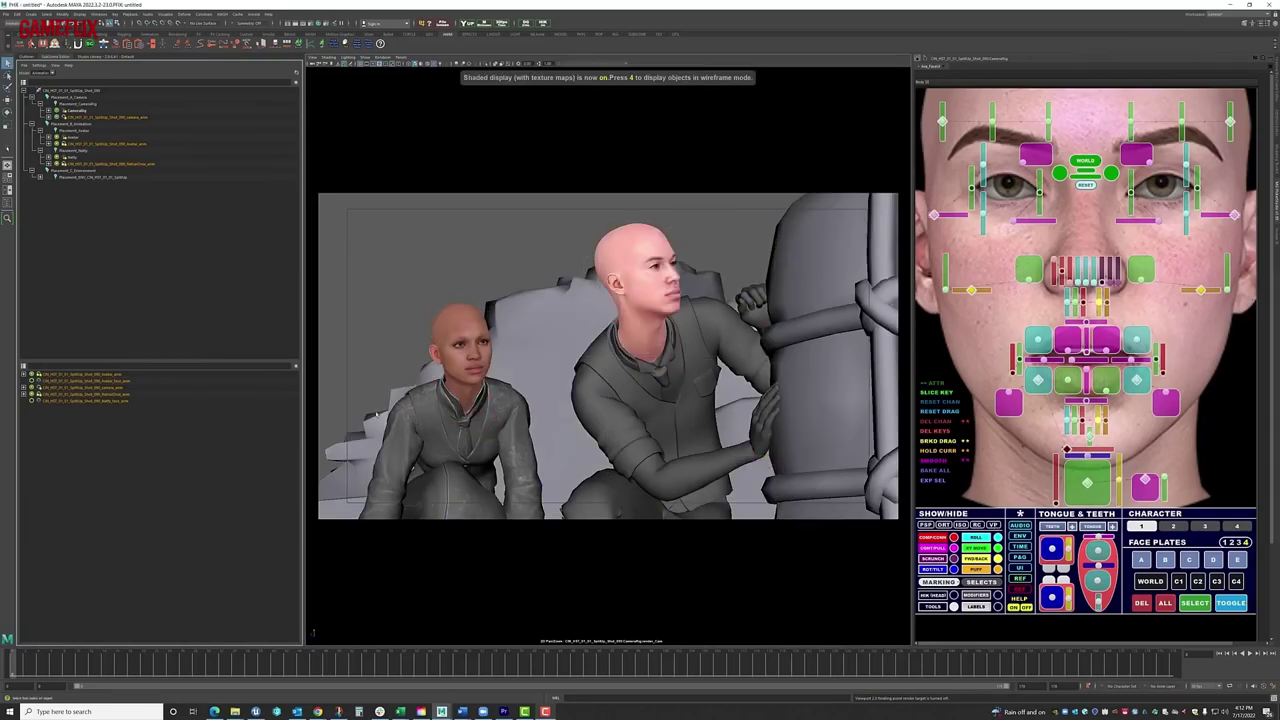
pyautogui.click(115, 381)
pyautogui.click(115, 400)
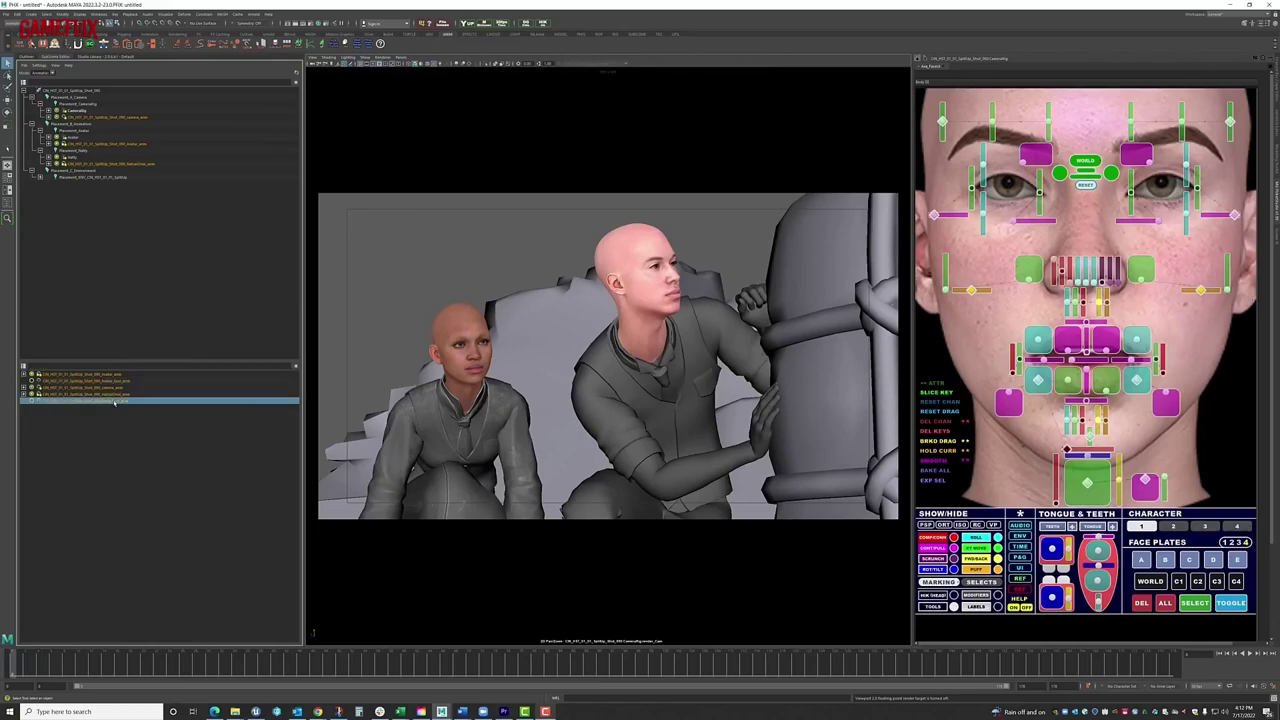
pyautogui.click(116, 458)
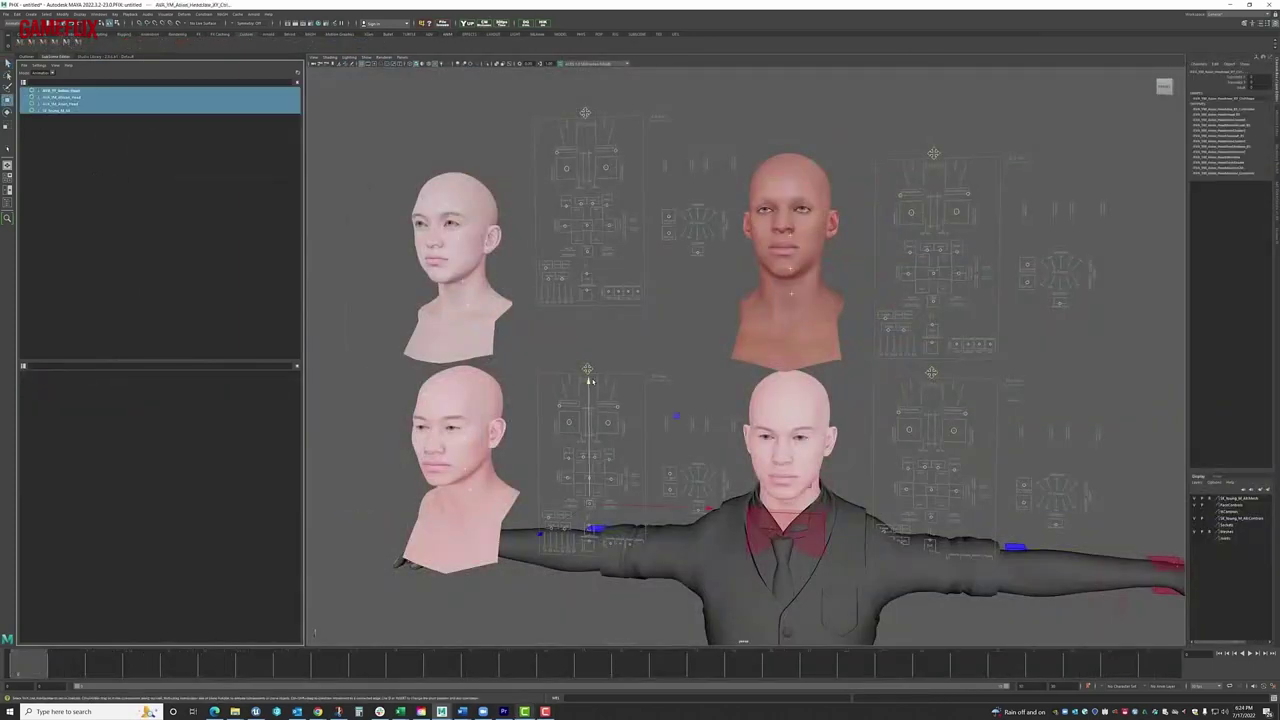
# Lower the jaw control to open the mouths of all four head rigs and select the young male rig's outer brow control.
pyautogui.moveTo(590, 386); pyautogui.dragTo(592, 507)
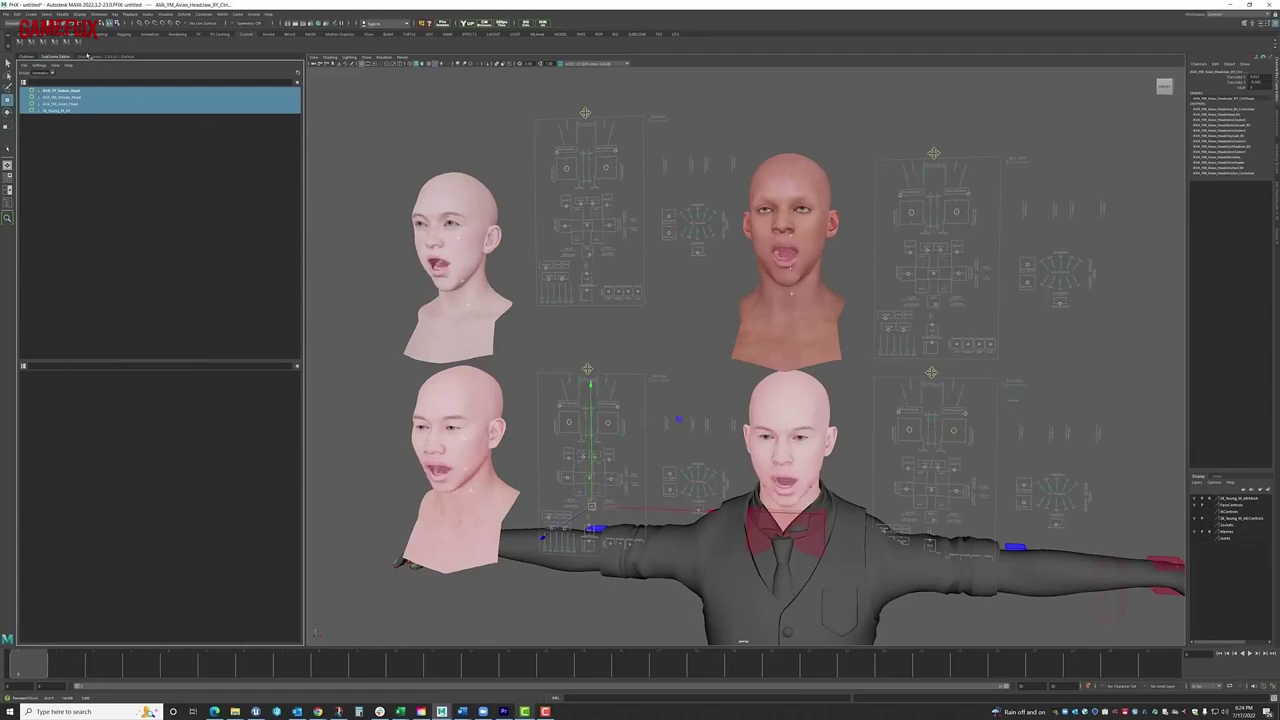
pyautogui.click(870, 270)
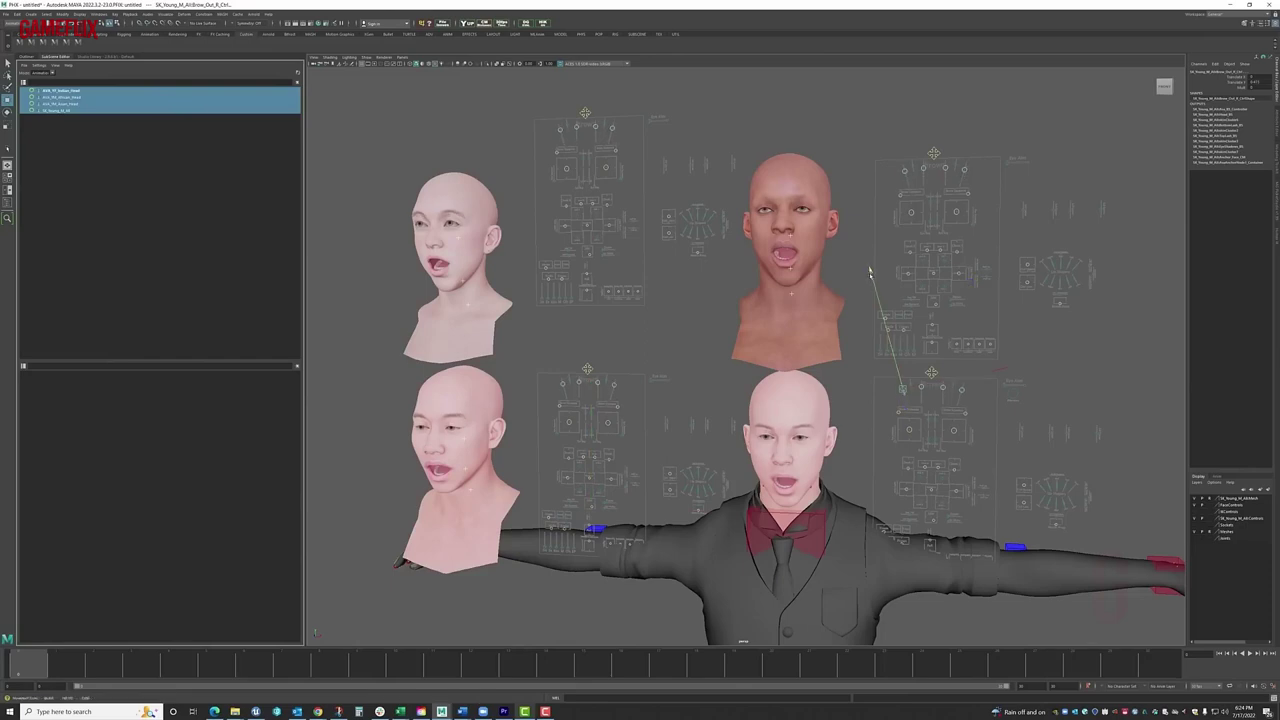
# Raise the young male head rig's outer brow control slightly.
pyautogui.moveTo(870, 281); pyautogui.dragTo(870, 276)
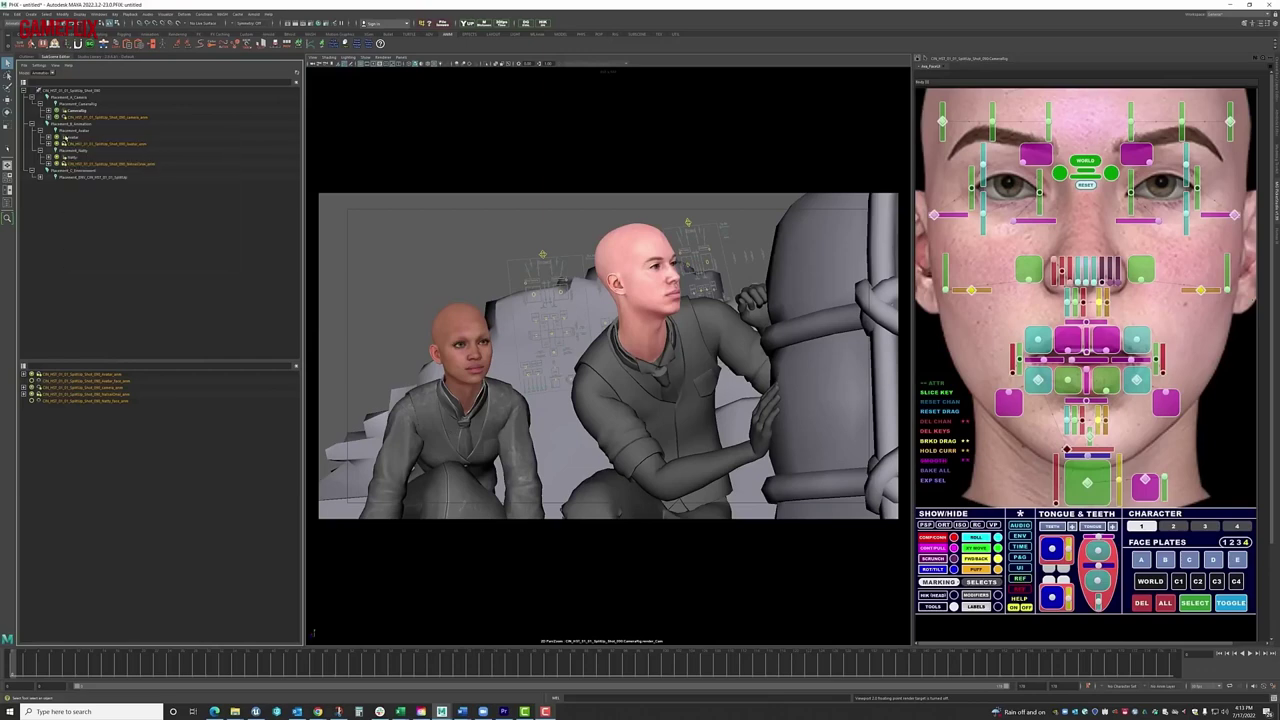
# Enable the Avatar and Natty face animation files under their character anchors in the Shot_090 scene.
pyautogui.click(65, 137)
pyautogui.click(32, 381)
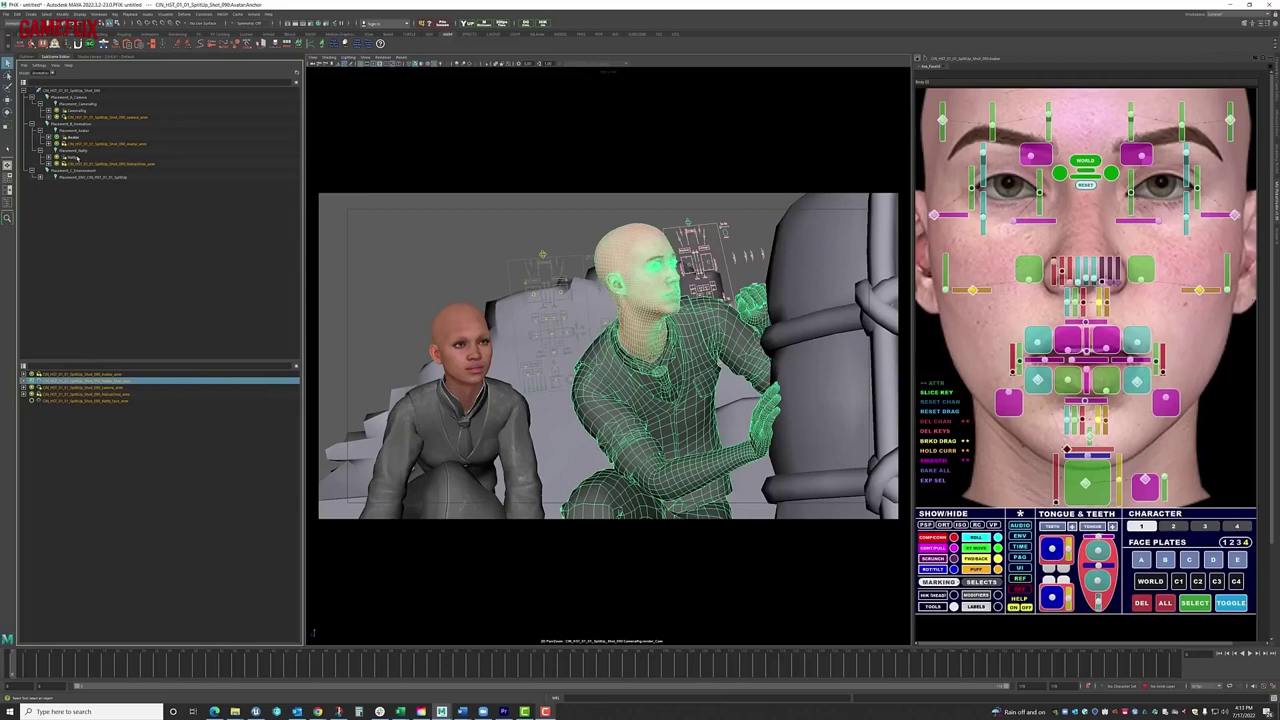
pyautogui.click(77, 158)
pyautogui.click(32, 401)
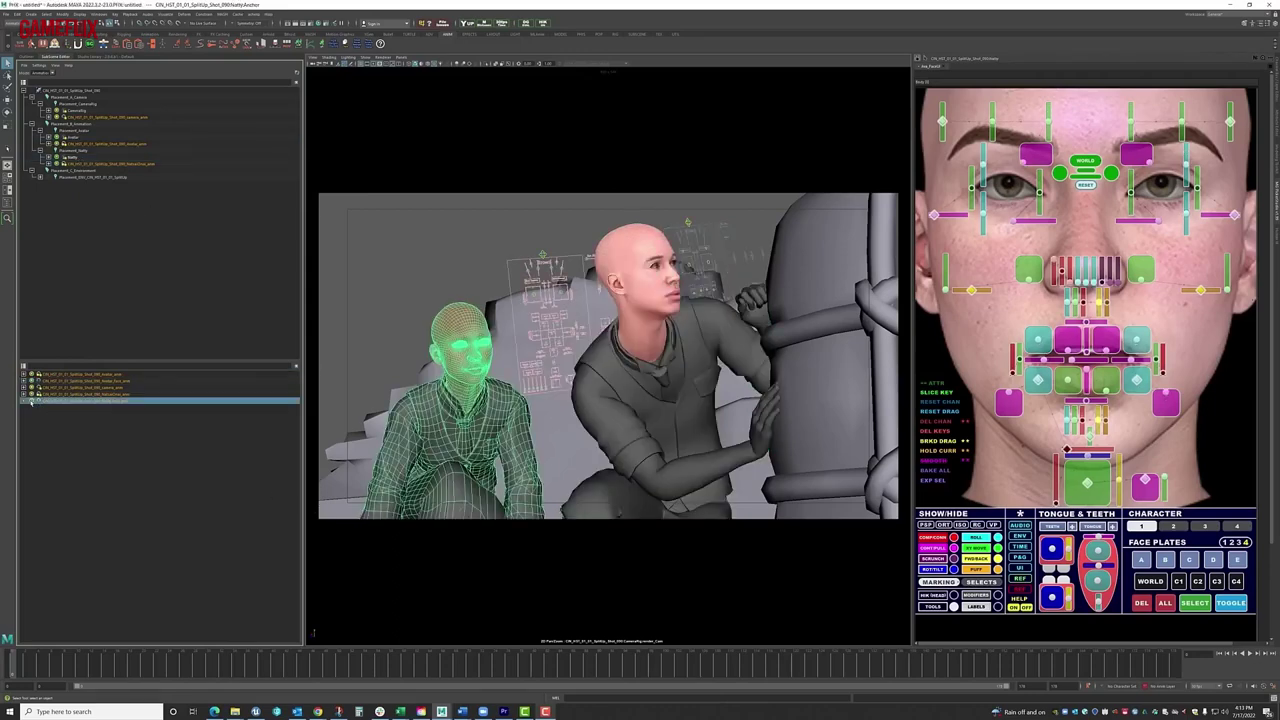
# Play and scrub through the assembled shot to check both characters' motion, and return to the first frame.
pyautogui.click(509, 611)
pyautogui.moveTo(428, 663)
pyautogui.mouseDown()
pyautogui.moveTo(455, 663)
pyautogui.moveTo(406, 663)
pyautogui.mouseUp()
pyautogui.hotkey('alt', 'v')
pyautogui.click(378, 663)
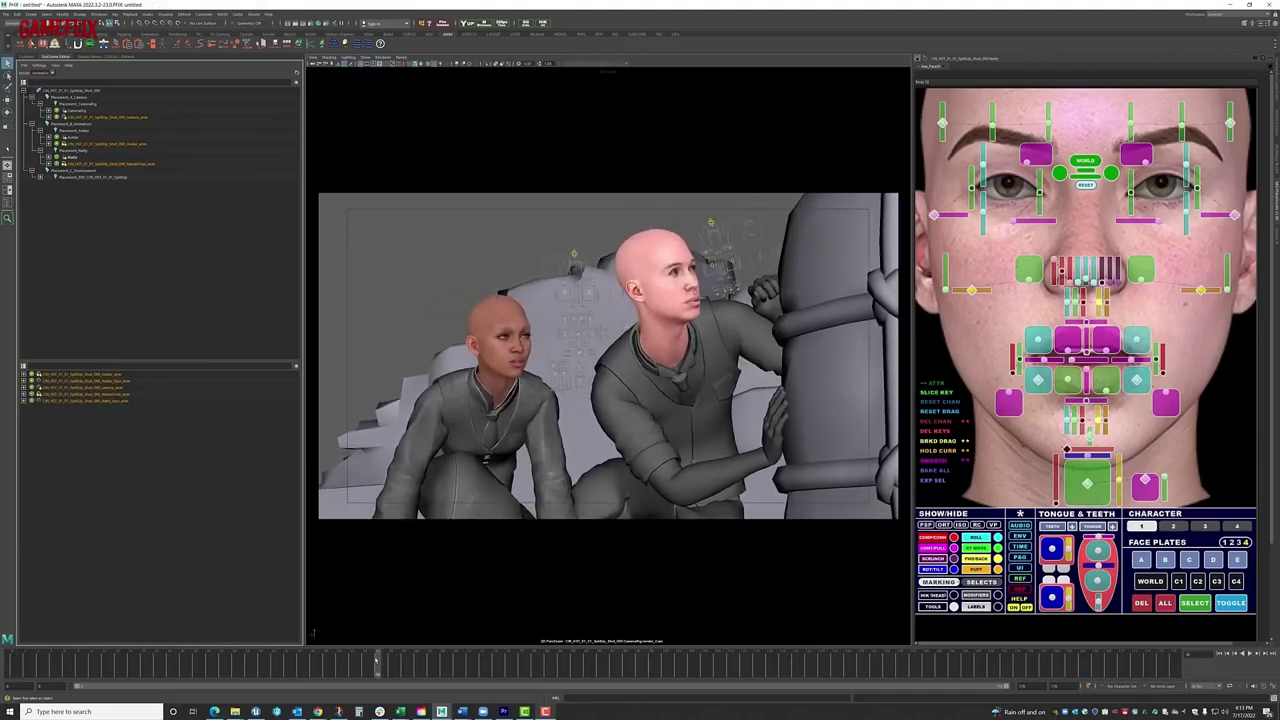
pyautogui.click(22, 663)
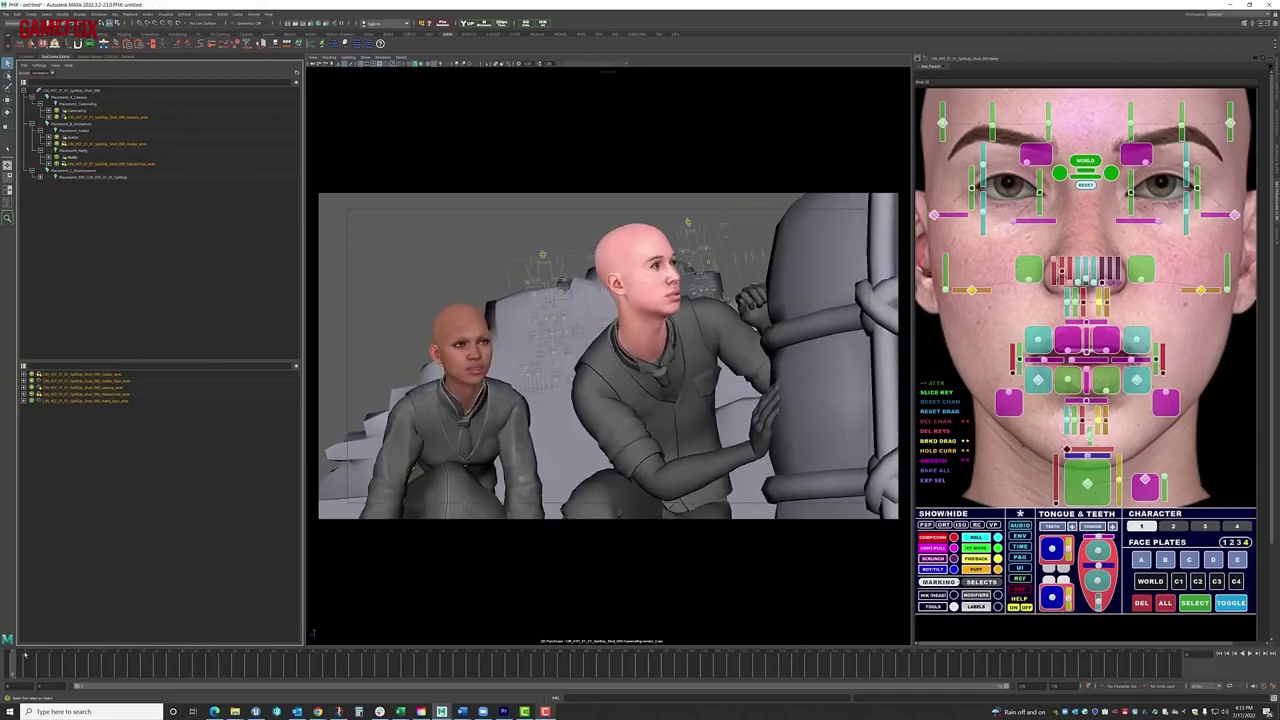
# Assign Natty to character slot 1 and the Avatar to another slot of the face picker, and adjust Natty's jaw control.
pyautogui.click(543, 254)
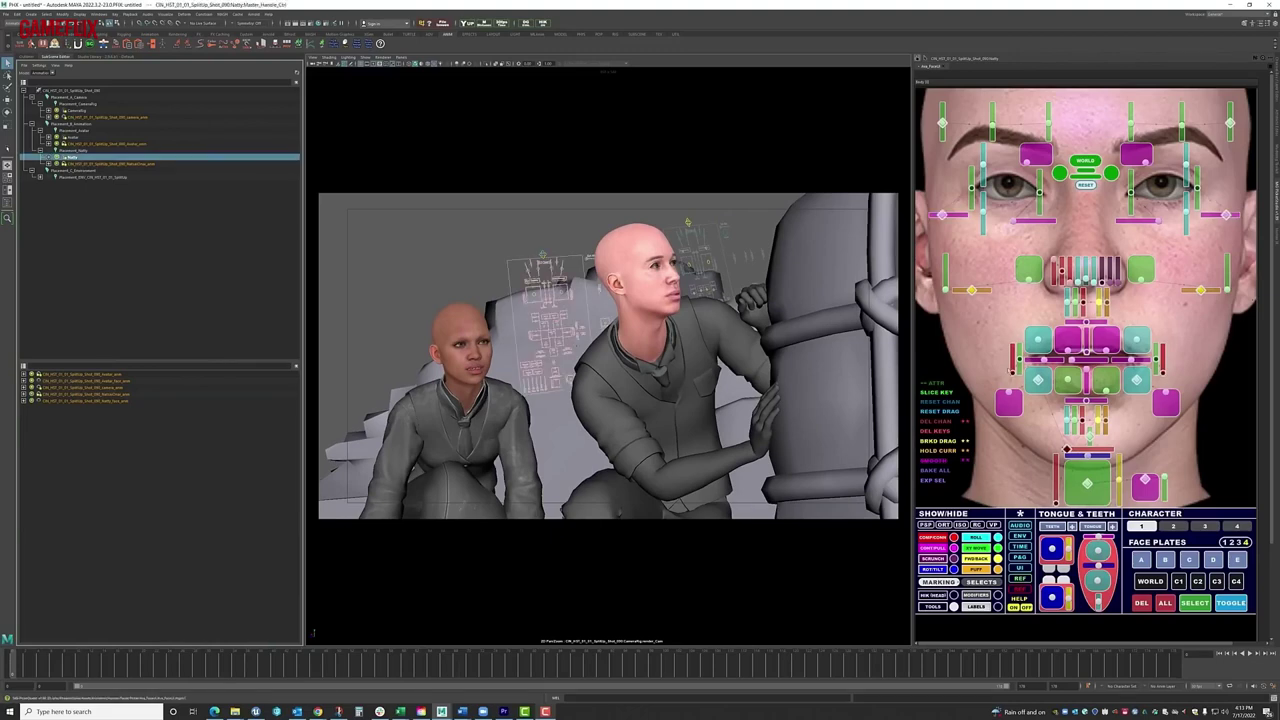
pyautogui.click(1191, 566)
pyautogui.click(1141, 526)
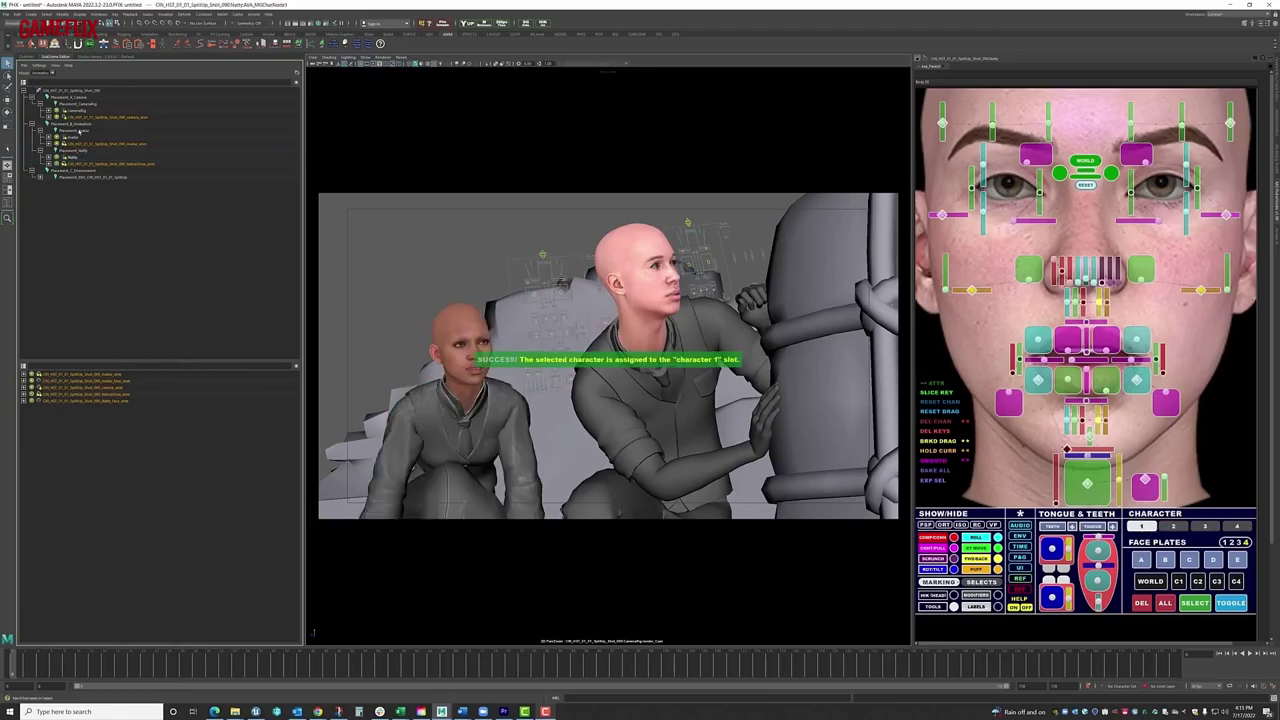
pyautogui.click(80, 136)
pyautogui.click(1194, 532)
pyautogui.moveTo(1086, 484); pyautogui.dragTo(1088, 488)
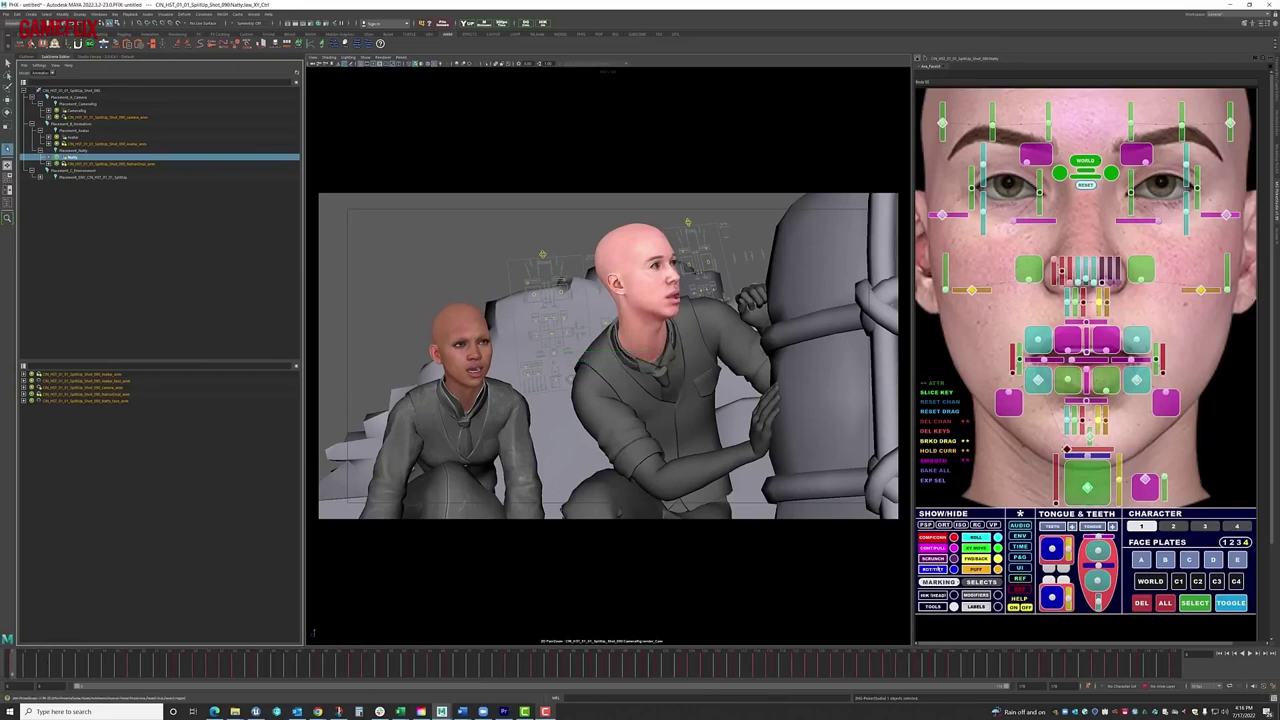
# Import the Shot_090 audio wav file into the scene through the face picker's audio option.
pyautogui.click(1013, 526)
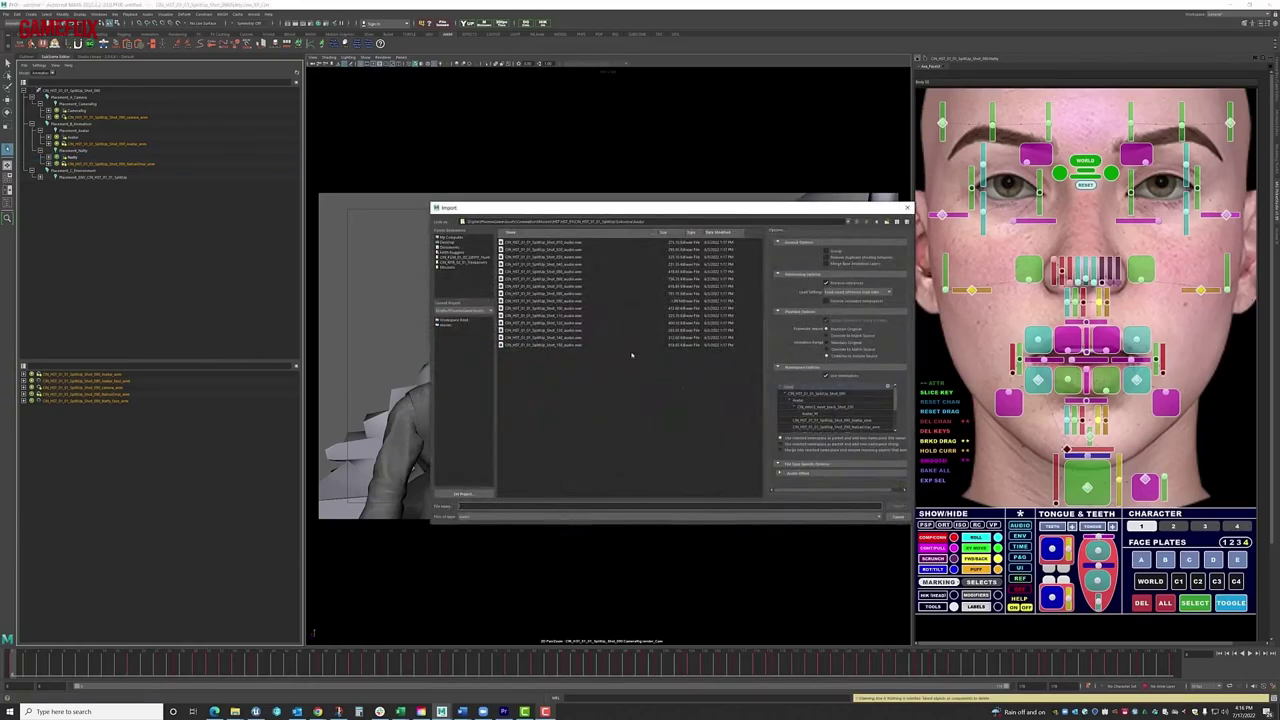
pyautogui.click(576, 303)
pyautogui.click(897, 506)
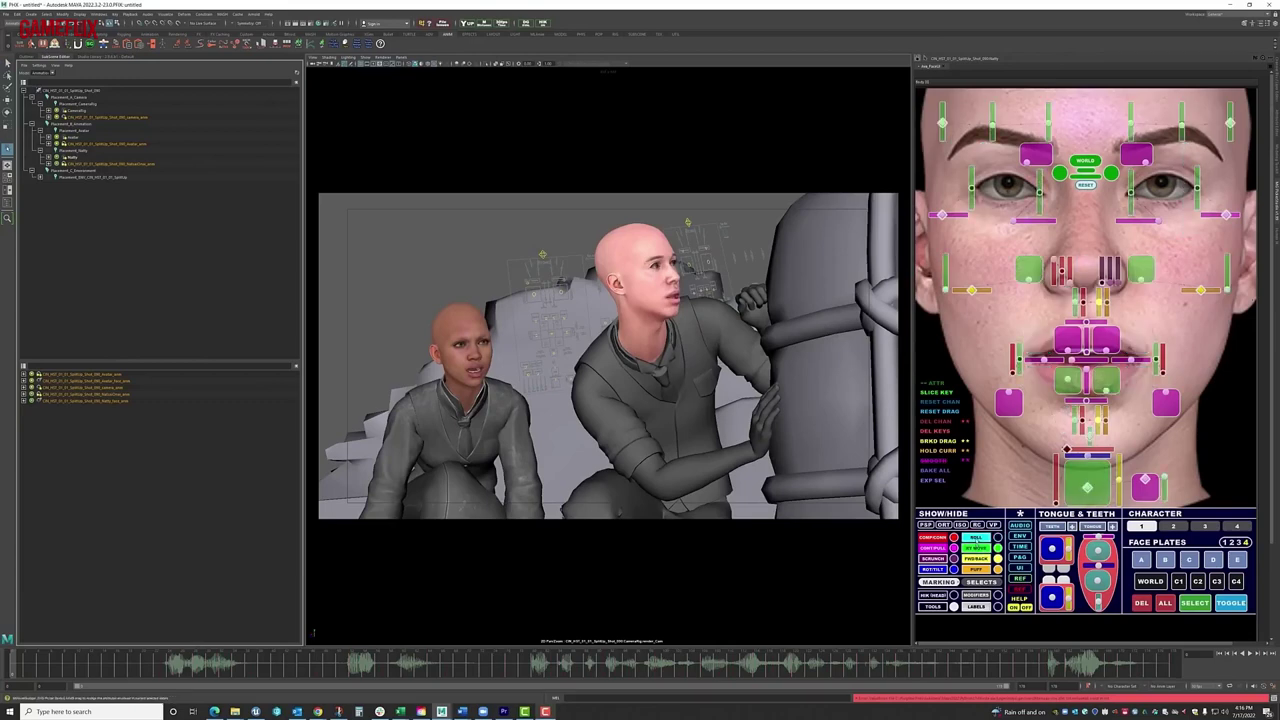
# Show the control labels and group selectors on the face picker, and select Natty's mouth and lip controls.
pyautogui.click(977, 541)
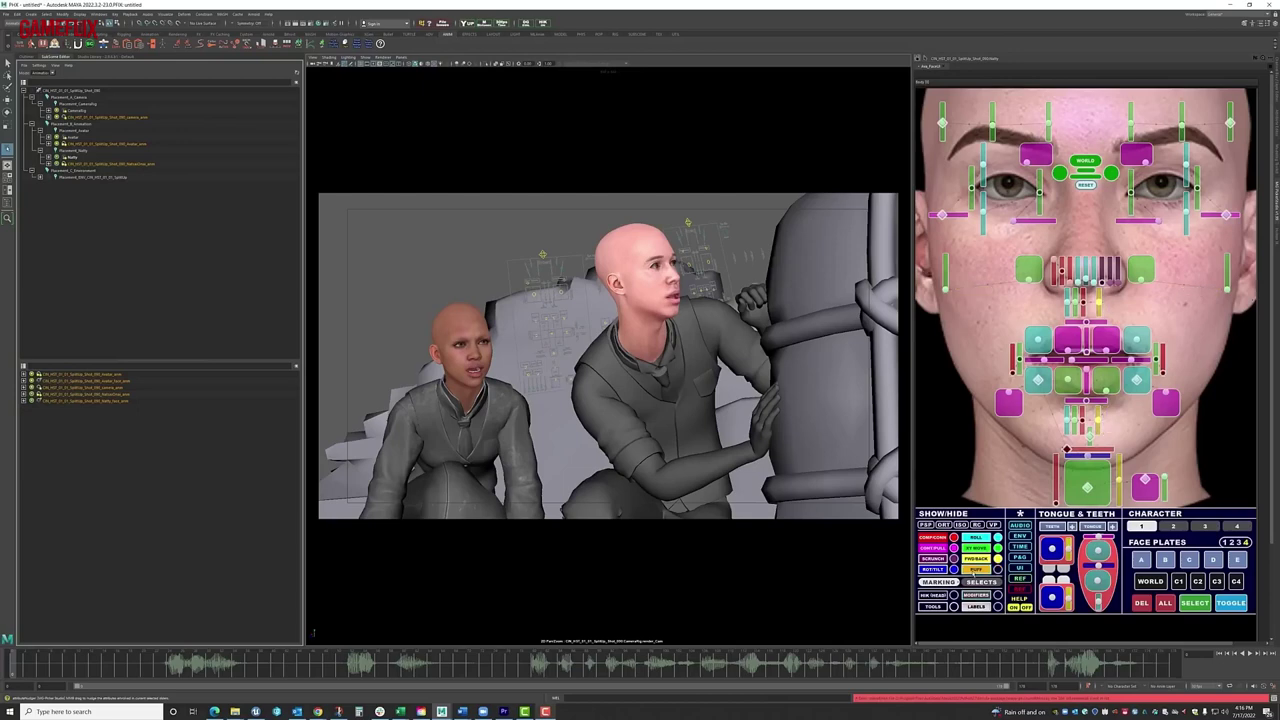
pyautogui.click(977, 607)
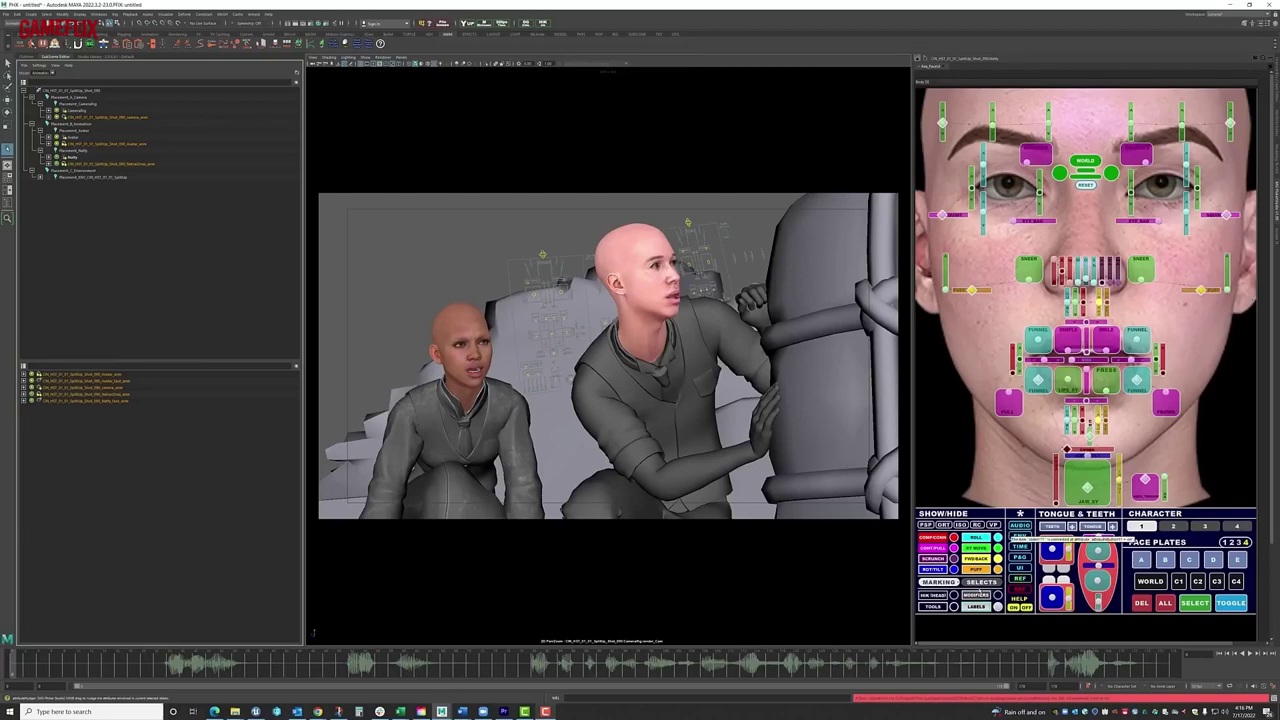
pyautogui.click(980, 584)
pyautogui.click(1141, 294)
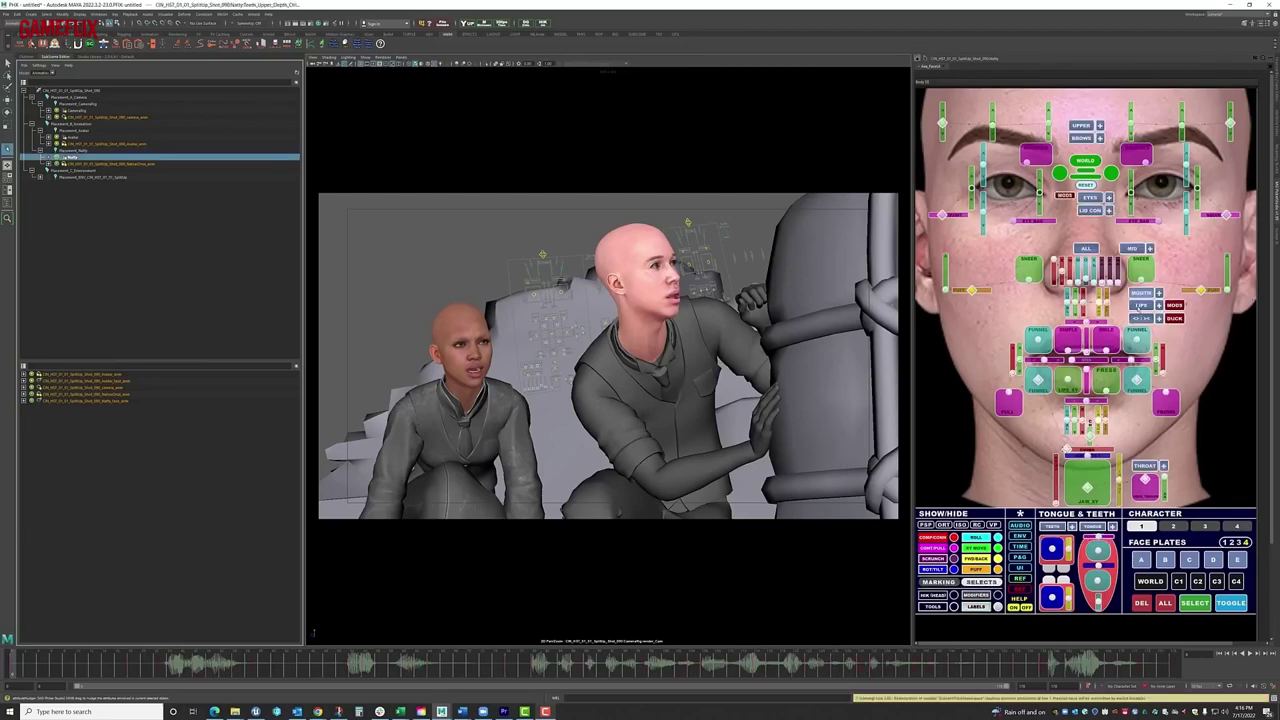
pyautogui.click(1138, 308)
# Add face plate A with the face cam video to the shot camera view, and try attaching it beside character 1.
pyautogui.click(1136, 556)
pyautogui.click(1140, 558)
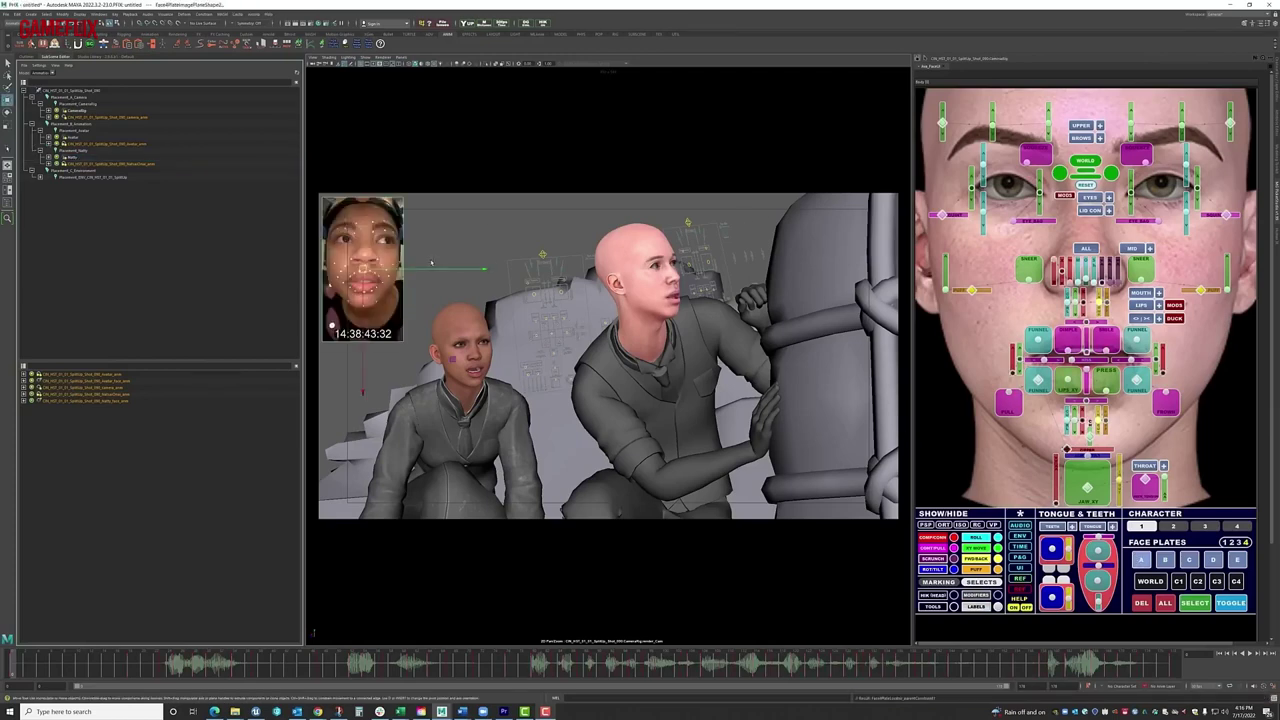
pyautogui.click(1181, 586)
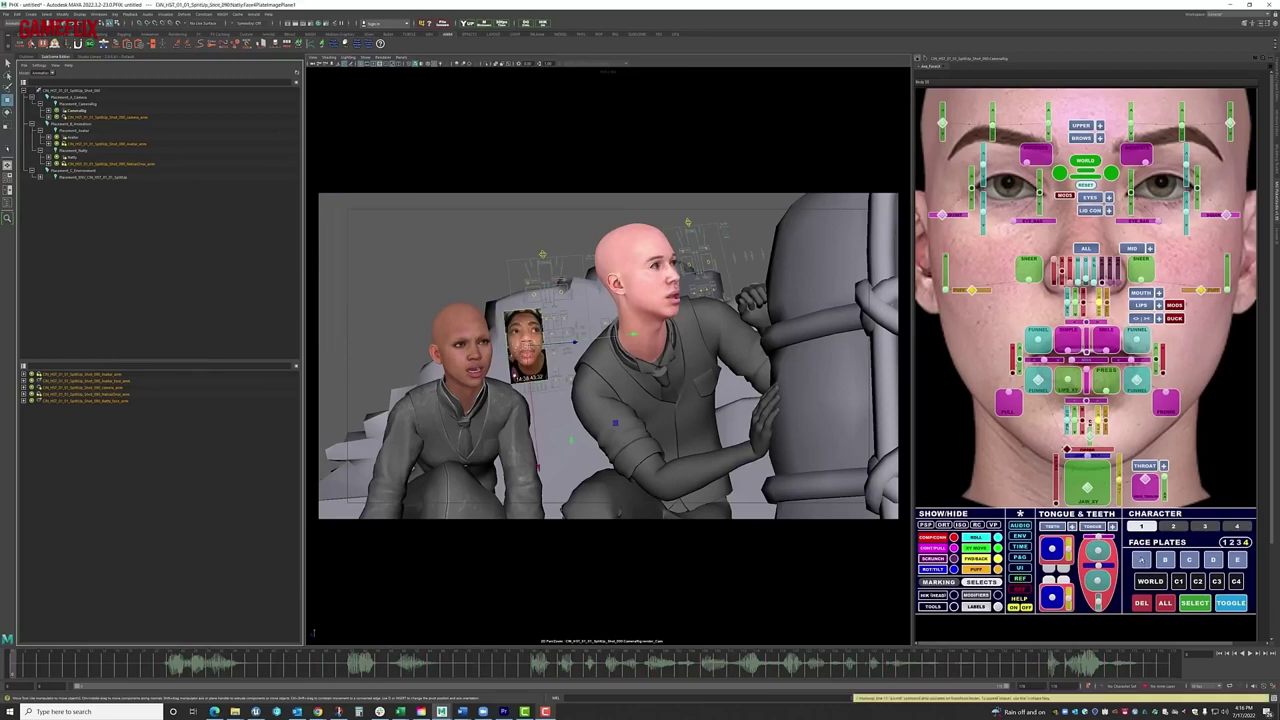
pyautogui.click(1140, 558)
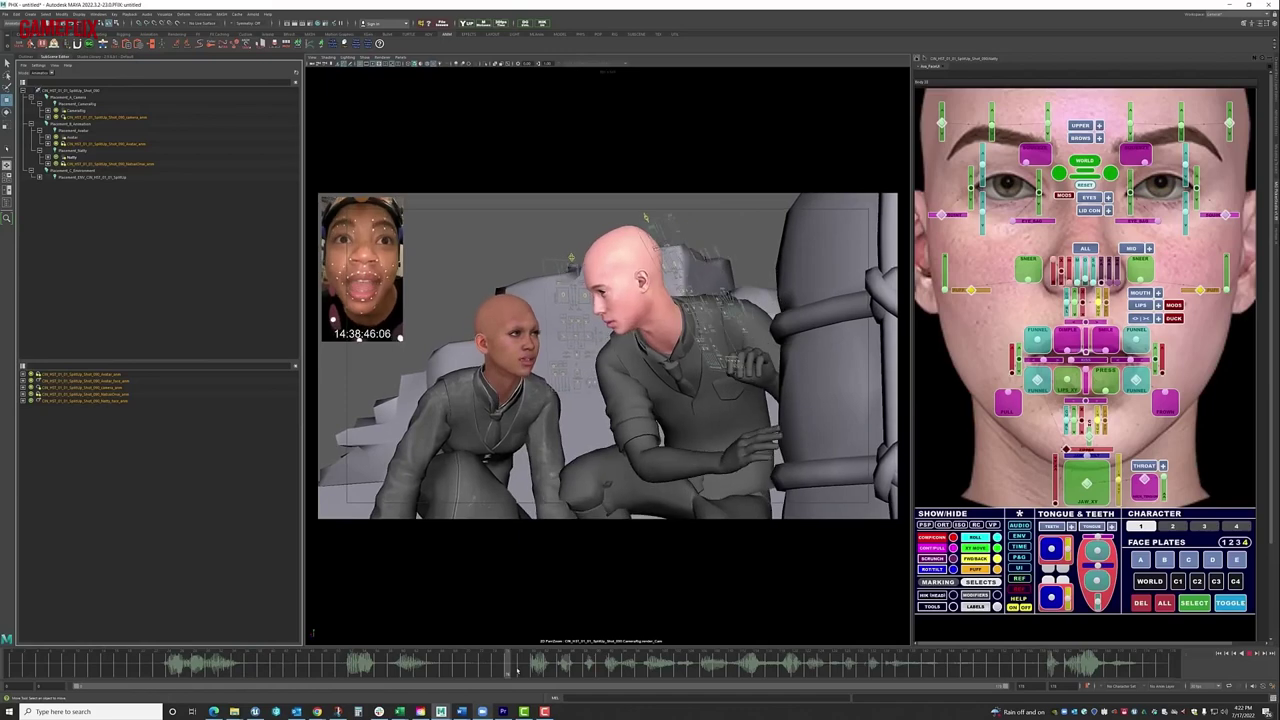
# Move to timecode 14:38:45:36 and browse the Visimes poses in the Studio Library.
pyautogui.moveTo(385, 671); pyautogui.dragTo(416, 671)
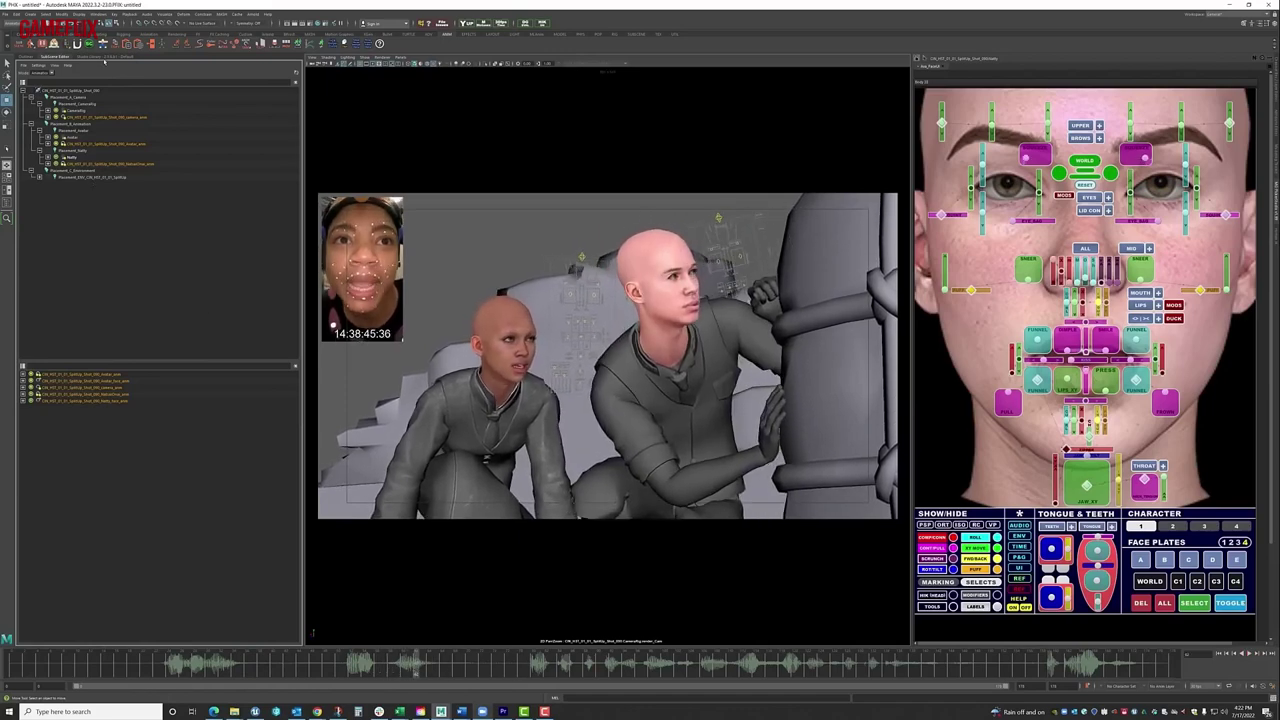
pyautogui.click(106, 58)
pyautogui.scroll(-3, 182, 291)
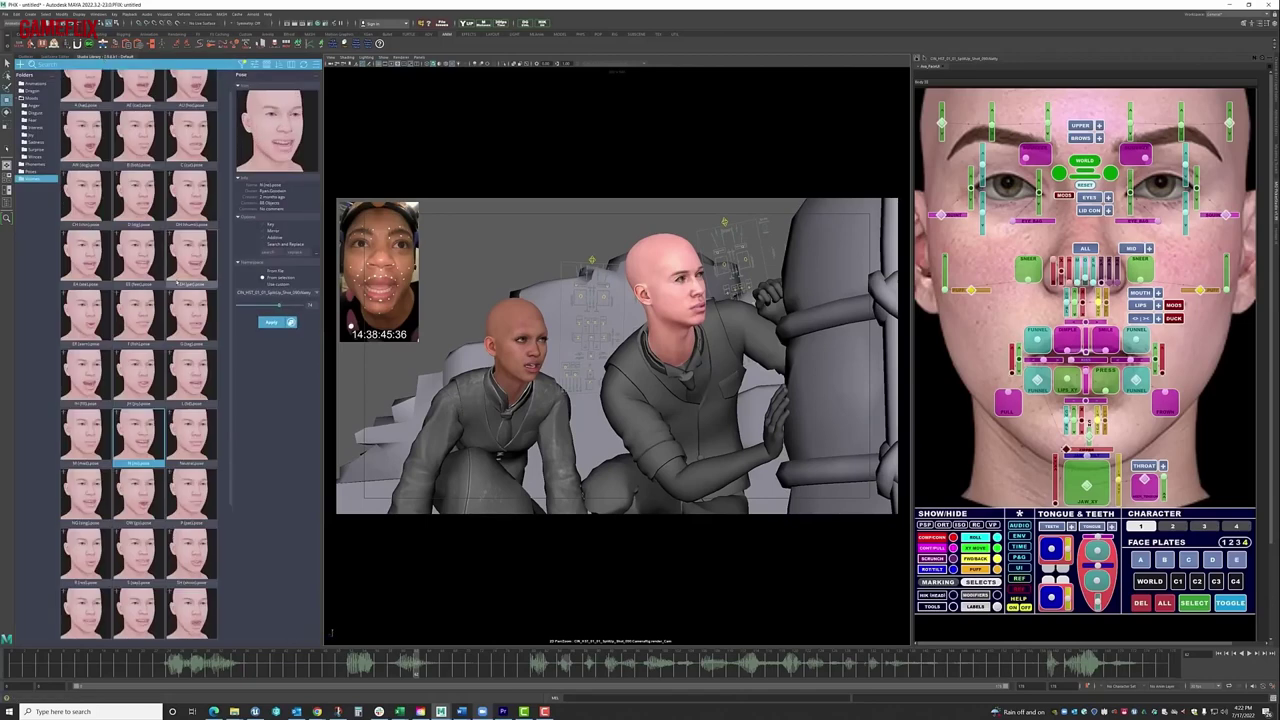
pyautogui.scroll(-3, 182, 291)
pyautogui.scroll(7, 182, 291)
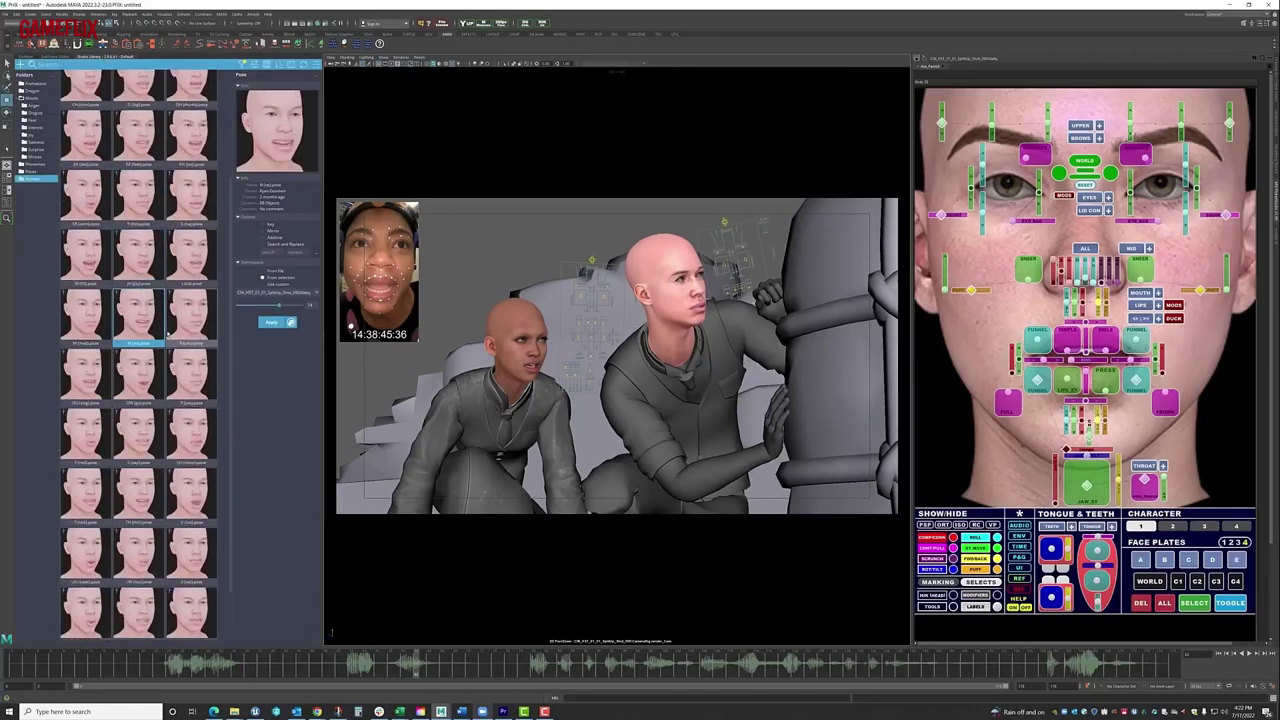
# Select Natty's mouth controls and blend several viseme poses into them to match the face cam at 14:38:45:36.
pyautogui.click(1135, 293)
pyautogui.moveTo(205, 294)
pyautogui.mouseDown(button='middle')
pyautogui.moveTo(230, 293)
pyautogui.moveTo(197, 295)
pyautogui.mouseUp(button='middle')
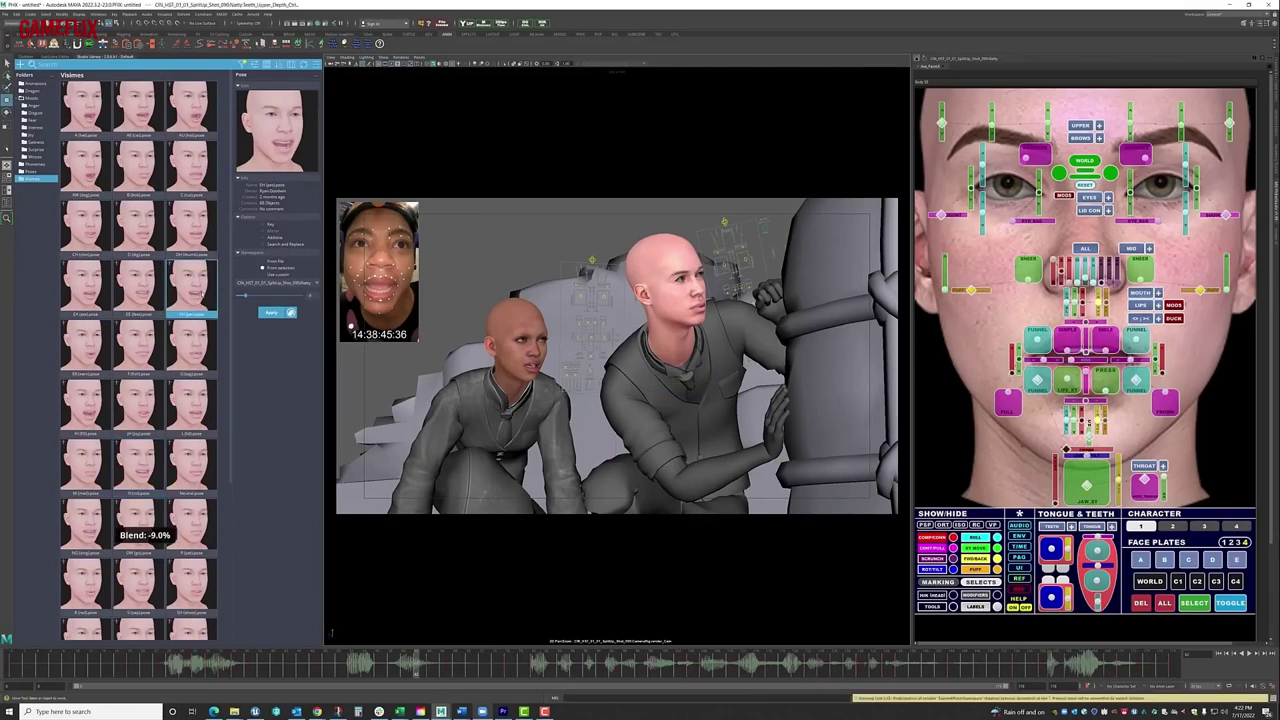
pyautogui.moveTo(80, 528)
pyautogui.mouseDown(button='middle')
pyautogui.moveTo(116, 530)
pyautogui.moveTo(73, 512)
pyautogui.mouseUp(button='middle')
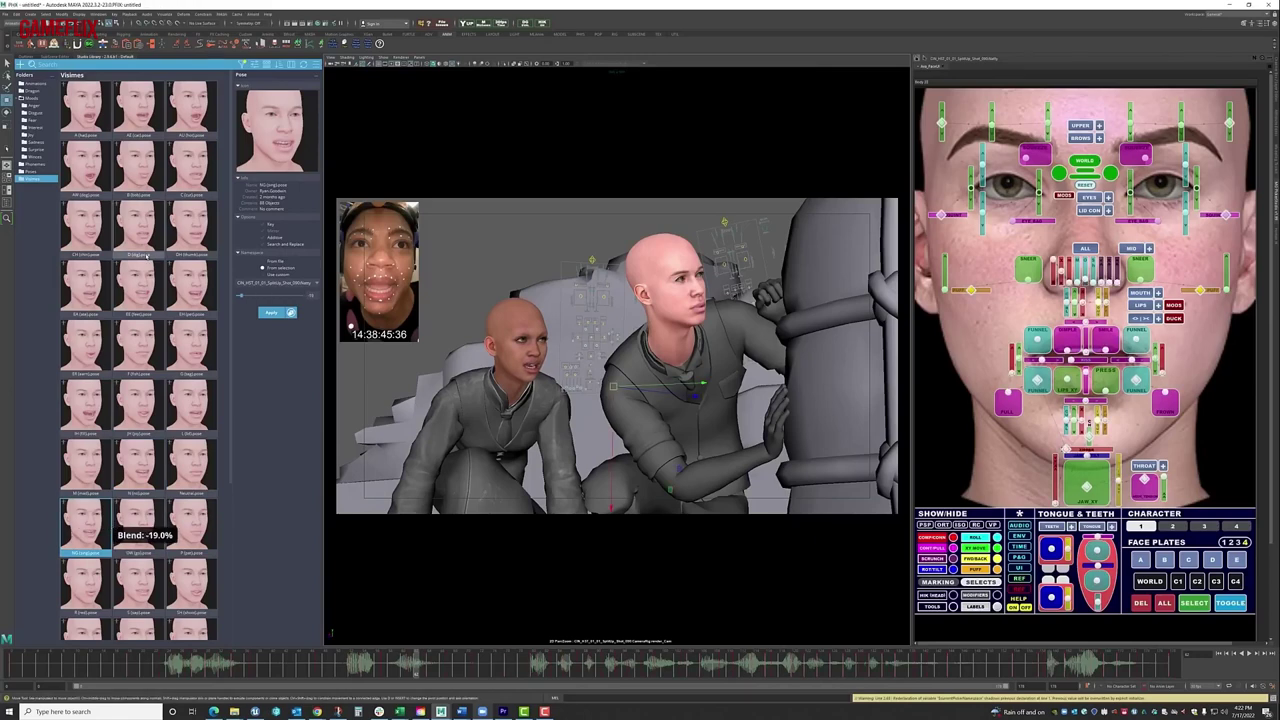
pyautogui.click(88, 116)
pyautogui.moveTo(88, 115); pyautogui.dragTo(114, 112, button='middle')
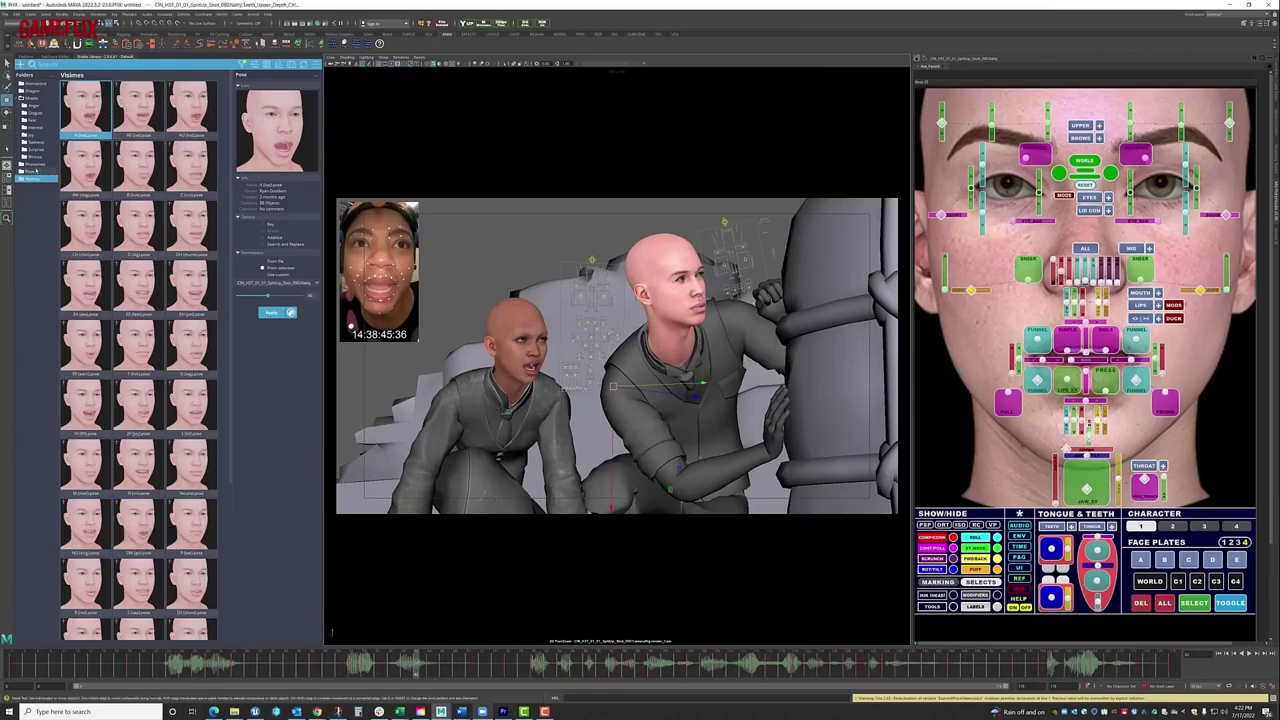
pyautogui.click(36, 98)
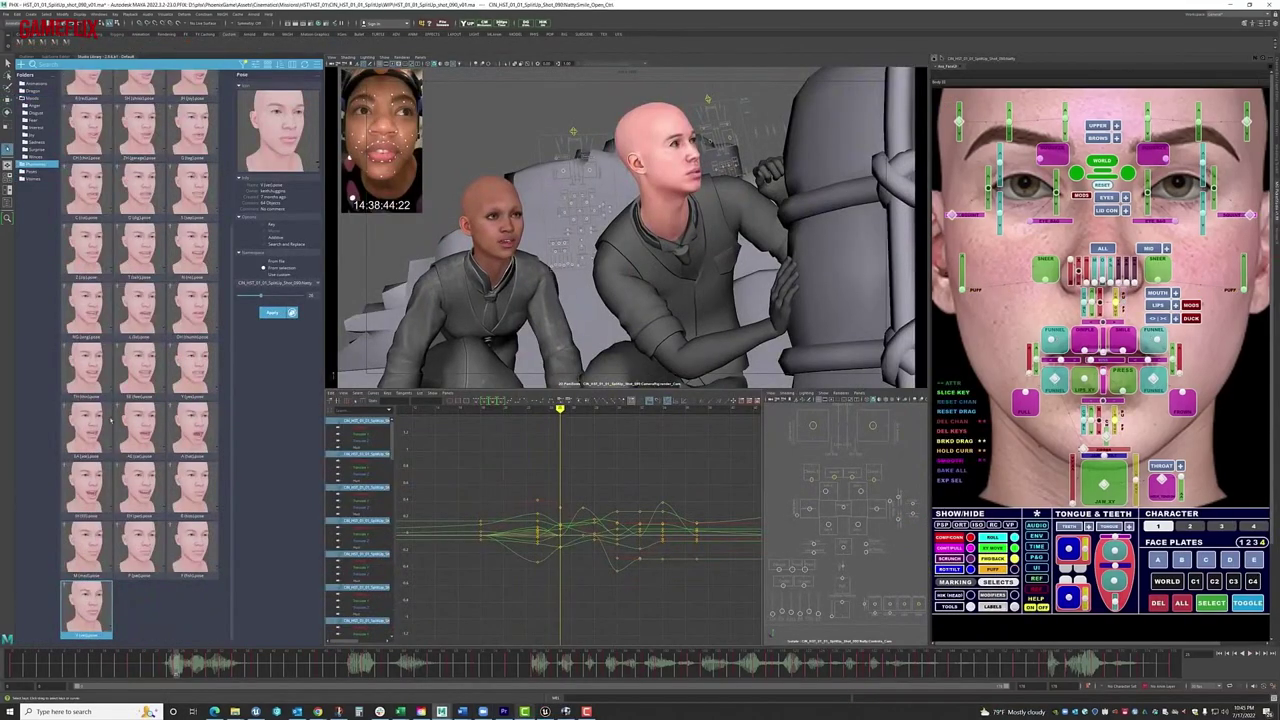
# Blend phoneme poses into Natty's mouth controls, moving ahead to timecode 14:38:44:32 for the second pose.
pyautogui.moveTo(86, 500); pyautogui.dragTo(110, 500, button='middle')
pyautogui.moveTo(560, 408); pyautogui.dragTo(665, 408)
pyautogui.click(1158, 293)
pyautogui.scroll(5, 139, 118)
pyautogui.click(139, 116)
pyautogui.moveTo(139, 116); pyautogui.dragTo(147, 117, button='middle')
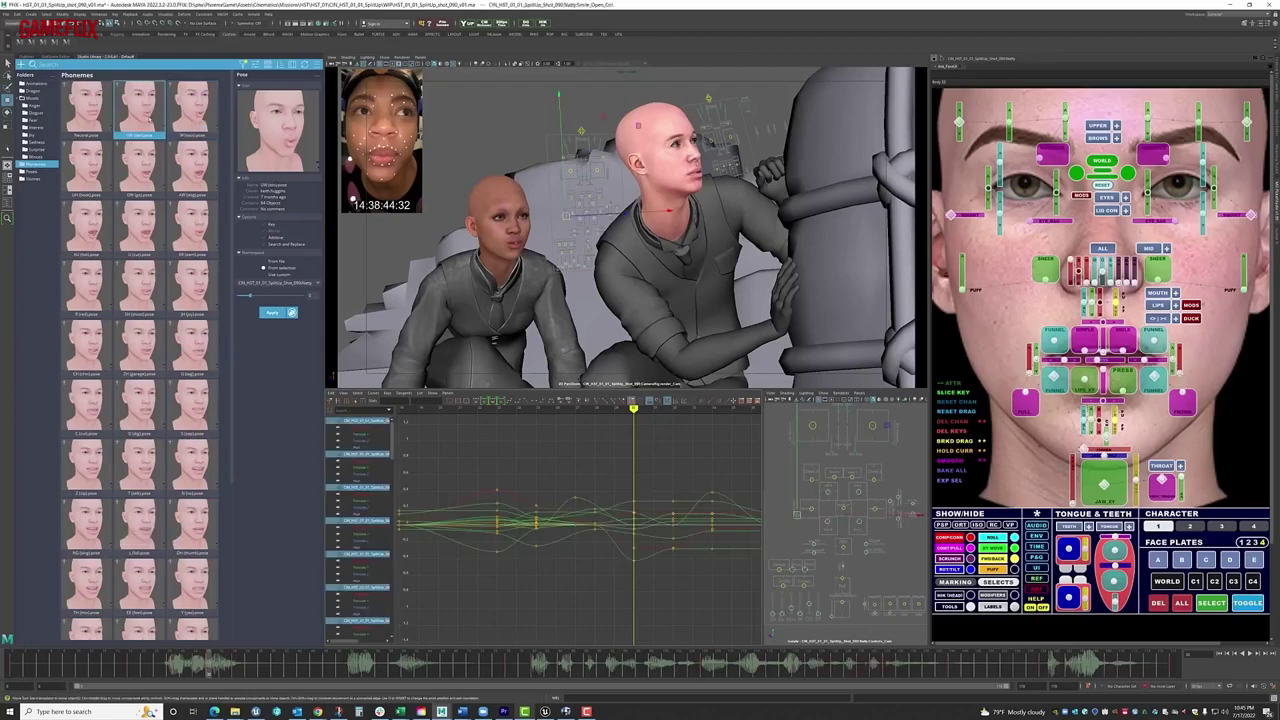
# Advance to timecode 14:38:44:40 with the mouth controls selected and blend in two phoneme poses.
pyautogui.click(1158, 293)
pyautogui.scroll(3, 627, 532)
pyautogui.hotkey('alt', '.')
pyautogui.hotkey('alt', '.')
pyautogui.hotkey('alt', '.')
pyautogui.hotkey('alt', '.')
pyautogui.hotkey('alt', '.')
pyautogui.hotkey('alt', '.')
pyautogui.hotkey('alt', '.')
pyautogui.hotkey('alt', '.')
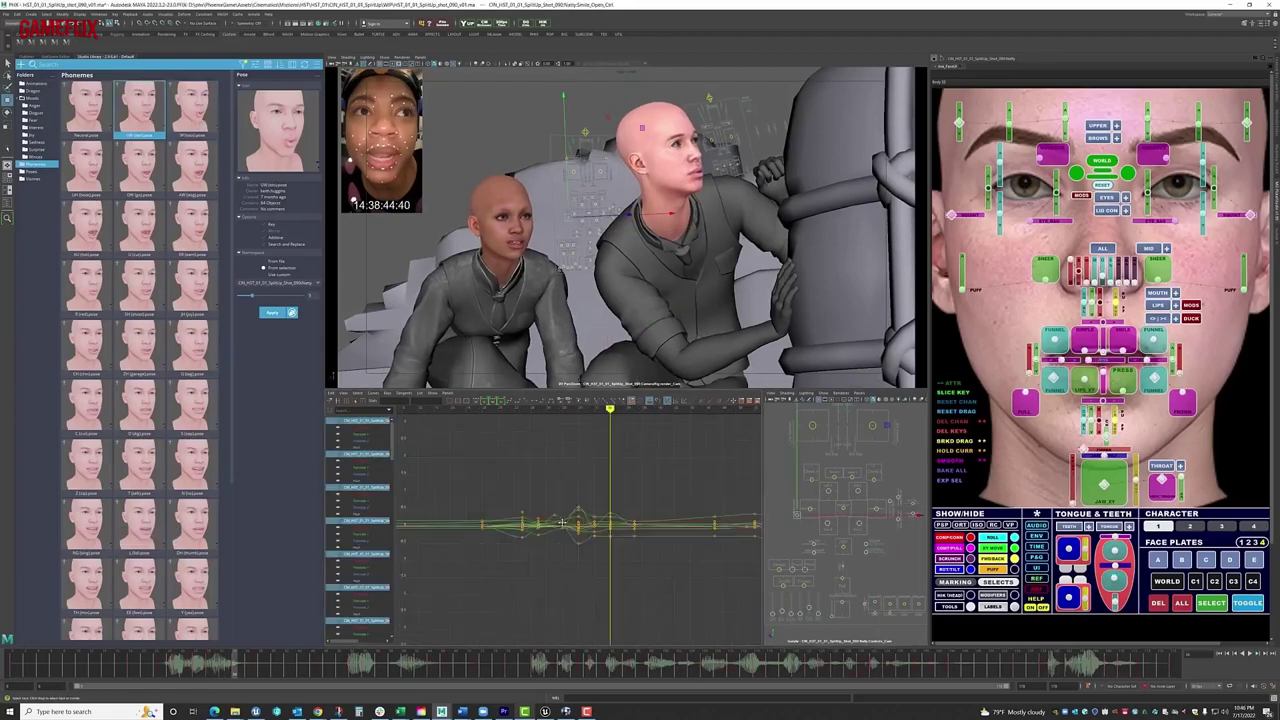
pyautogui.scroll(-3, 139, 465)
pyautogui.moveTo(139, 468); pyautogui.dragTo(142, 468, button='middle')
pyautogui.moveTo(86, 528); pyautogui.dragTo(106, 528, button='middle')
# Blend the L phoneme pose into Natty's tongue and mouth controls, and select the tongue up/down control.
pyautogui.click(86, 408)
pyautogui.click(1109, 526)
pyautogui.click(141, 368)
pyautogui.click(1158, 293)
pyautogui.moveTo(139, 347); pyautogui.dragTo(150, 347, button='middle')
pyautogui.press('space')
pyautogui.keyDown('alt'); pyautogui.moveTo(600, 250); pyautogui.dragTo(545, 215); pyautogui.keyUp('alt')
pyautogui.click(1115, 601)
pyautogui.keyDown('alt'); pyautogui.moveTo(560, 305); pyautogui.dragTo(542, 330); pyautogui.keyUp('alt')
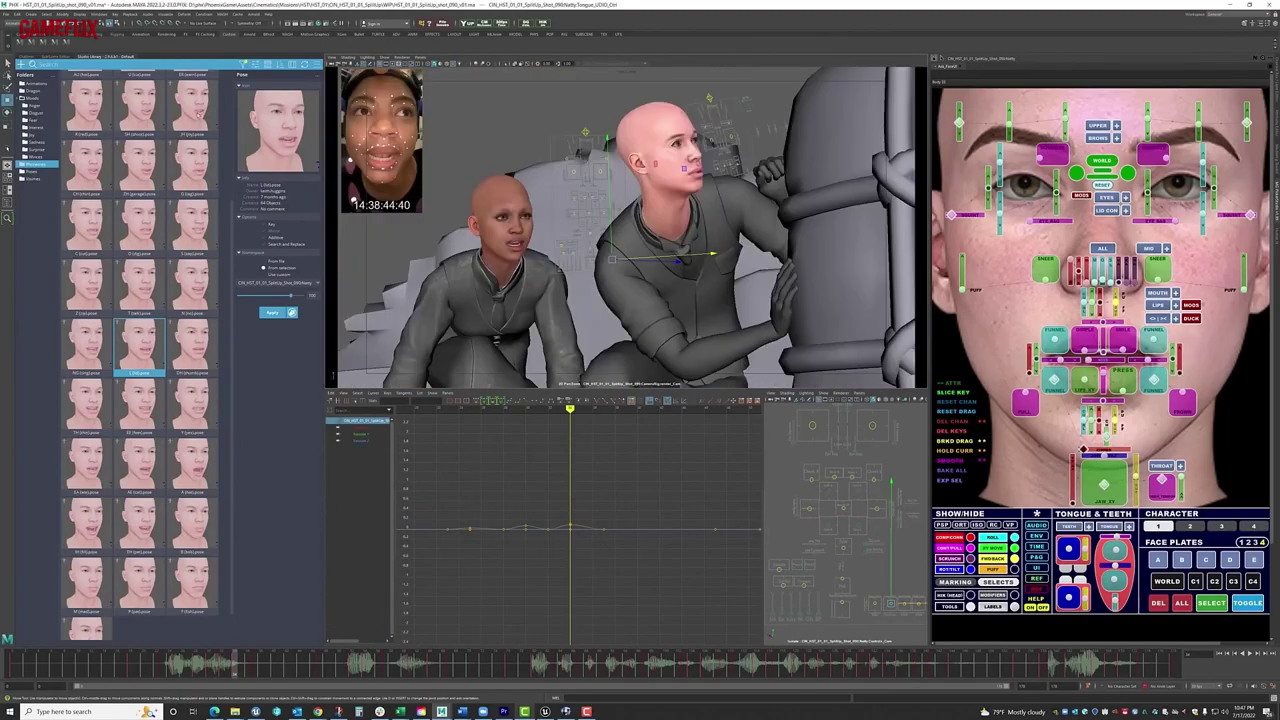
# Scrub the dialogue, blend in another phoneme pose, and lower the jaw control's key in the Graph Editor.
pyautogui.click(197, 655)
pyautogui.moveTo(197, 655)
pyautogui.mouseDown()
pyautogui.moveTo(238, 652)
pyautogui.moveTo(222, 655)
pyautogui.mouseUp()
pyautogui.moveTo(141, 466); pyautogui.dragTo(151, 466, button='middle')
pyautogui.click(1104, 485)
pyautogui.keyDown('alt'); pyautogui.moveTo(557, 564); pyautogui.dragTo(651, 563, button='middle'); pyautogui.keyUp('alt')
pyautogui.click(254, 658)
pyautogui.keyDown('shift'); pyautogui.moveTo(572, 557); pyautogui.dragTo(572, 565, button='middle'); pyautogui.keyUp('shift')
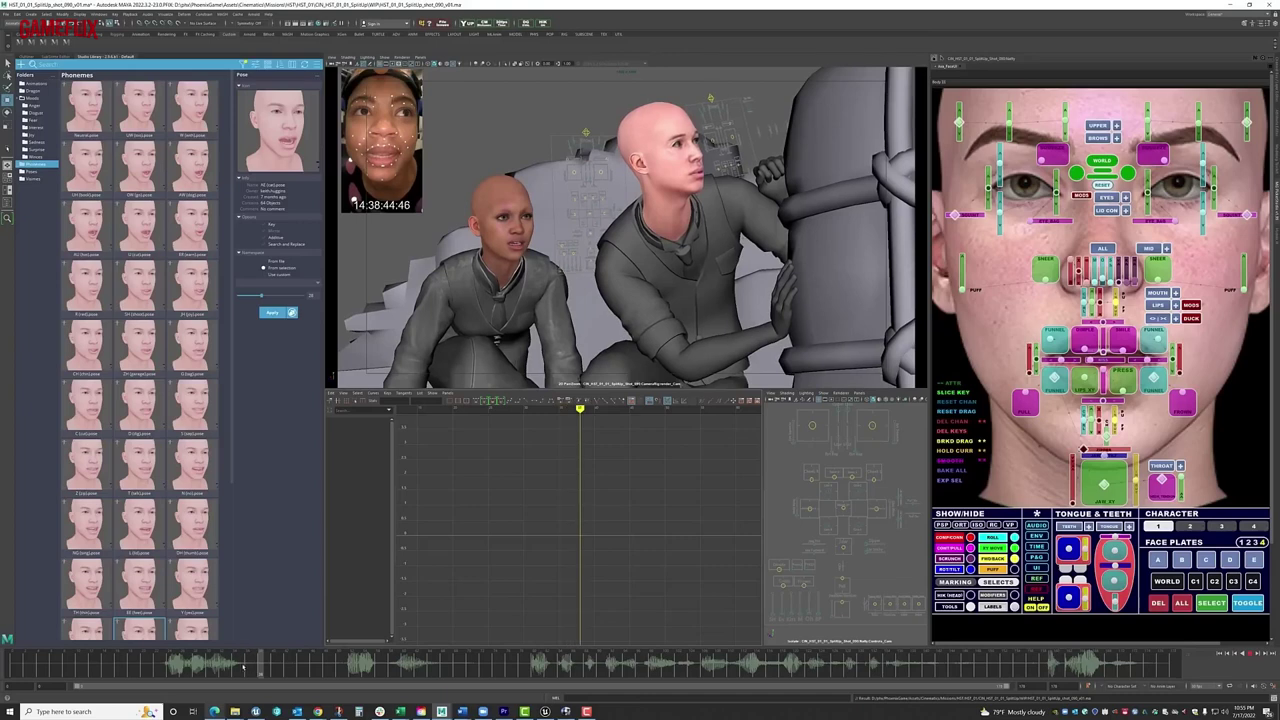
# Export the Natty face animation file from the SubScene Editor.
pyautogui.moveTo(242, 668)
pyautogui.mouseDown()
pyautogui.moveTo(199, 667)
pyautogui.moveTo(233, 667)
pyautogui.mouseUp()
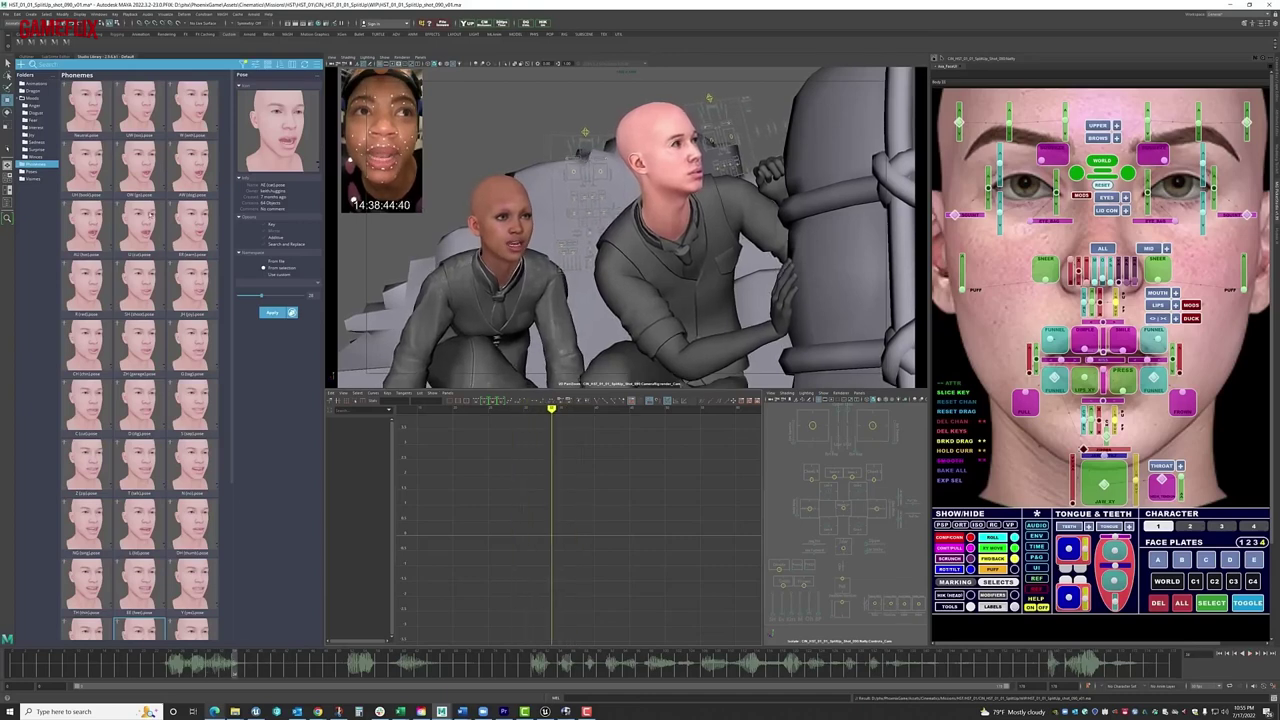
pyautogui.click(56, 57)
pyautogui.click(114, 401)
pyautogui.rightClick(115, 401)
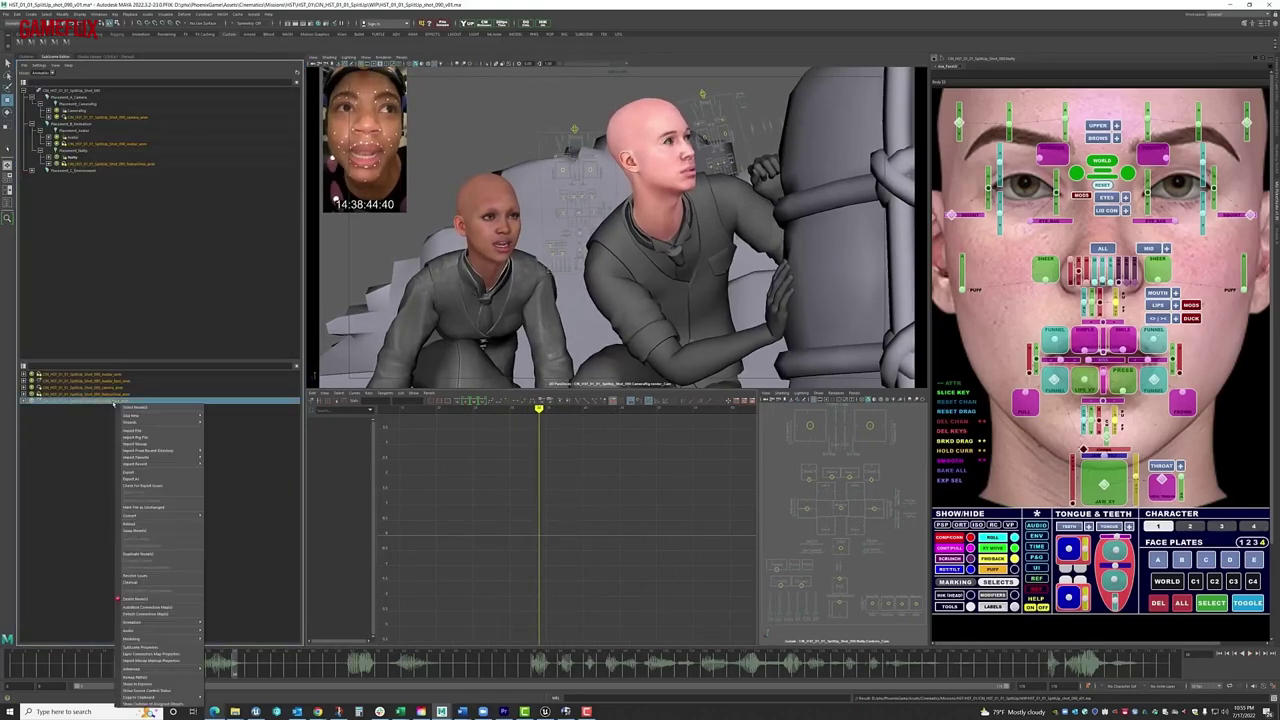
pyautogui.click(182, 476)
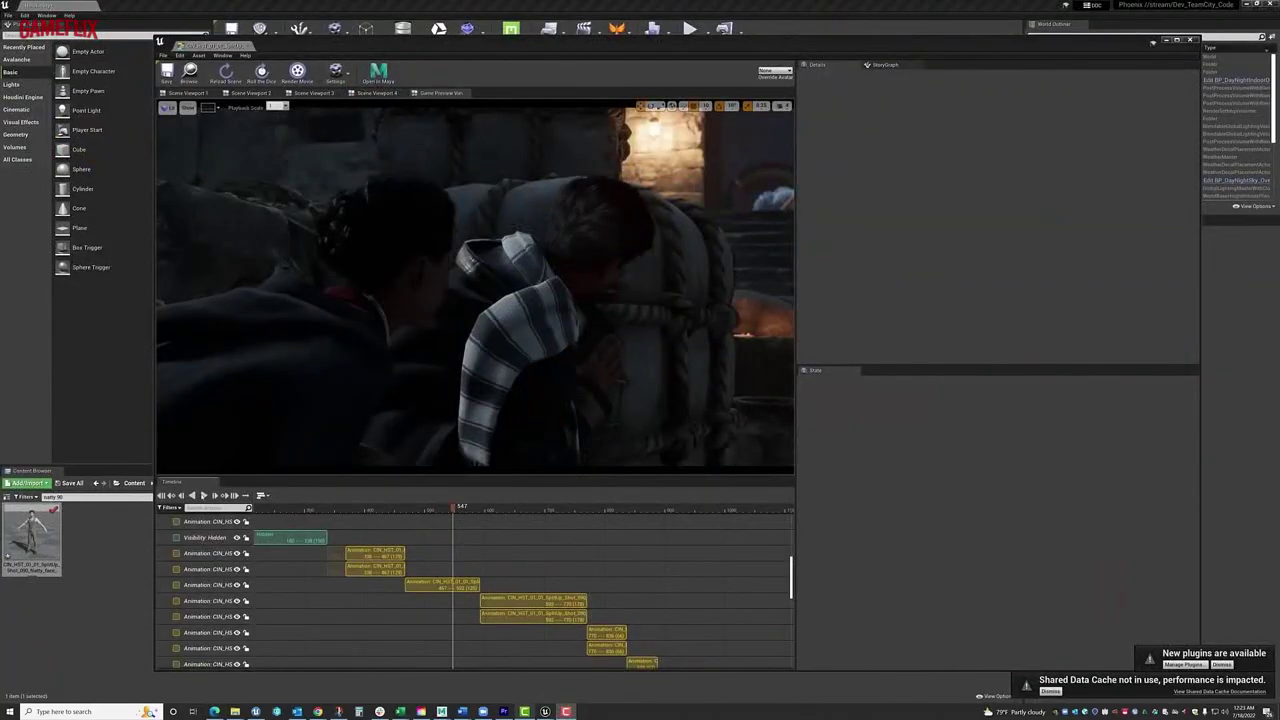
# Switch to Unreal Engine and play back the SplitUp cinematic from its timeline.
pyautogui.click(203, 495)
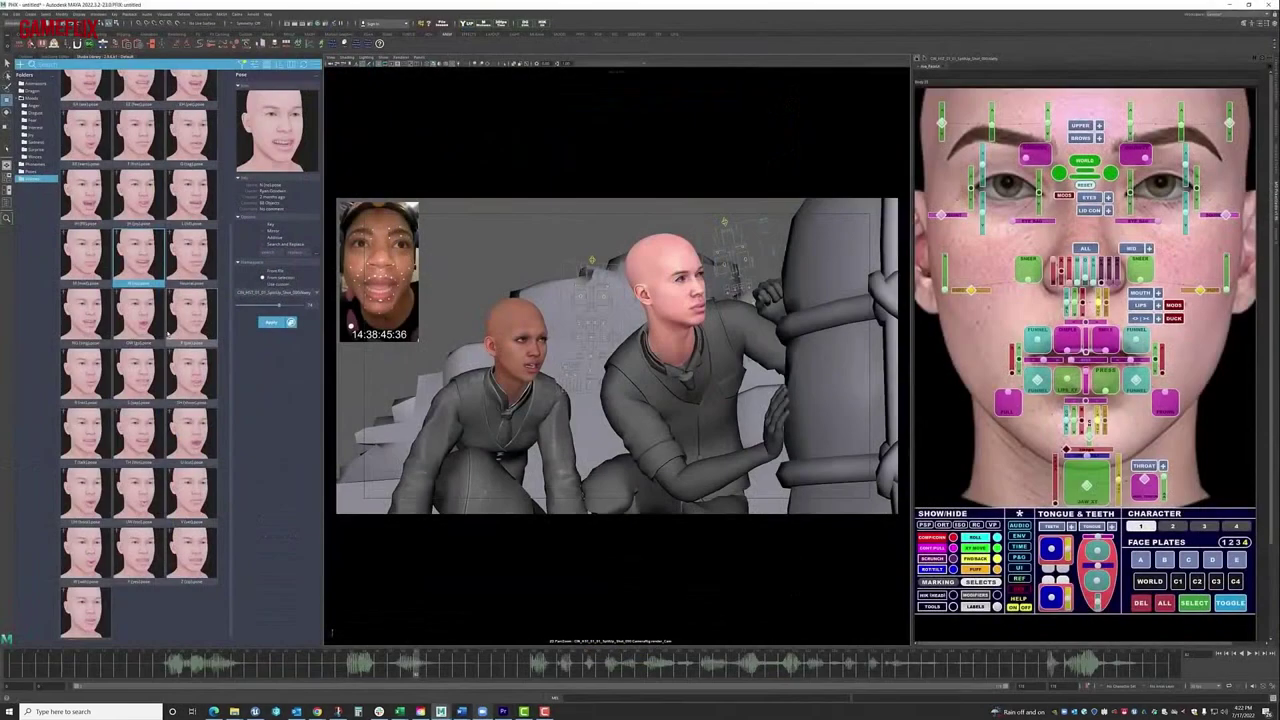
pyautogui.scroll(3, 168, 335)
pyautogui.scroll(1, 170, 335)
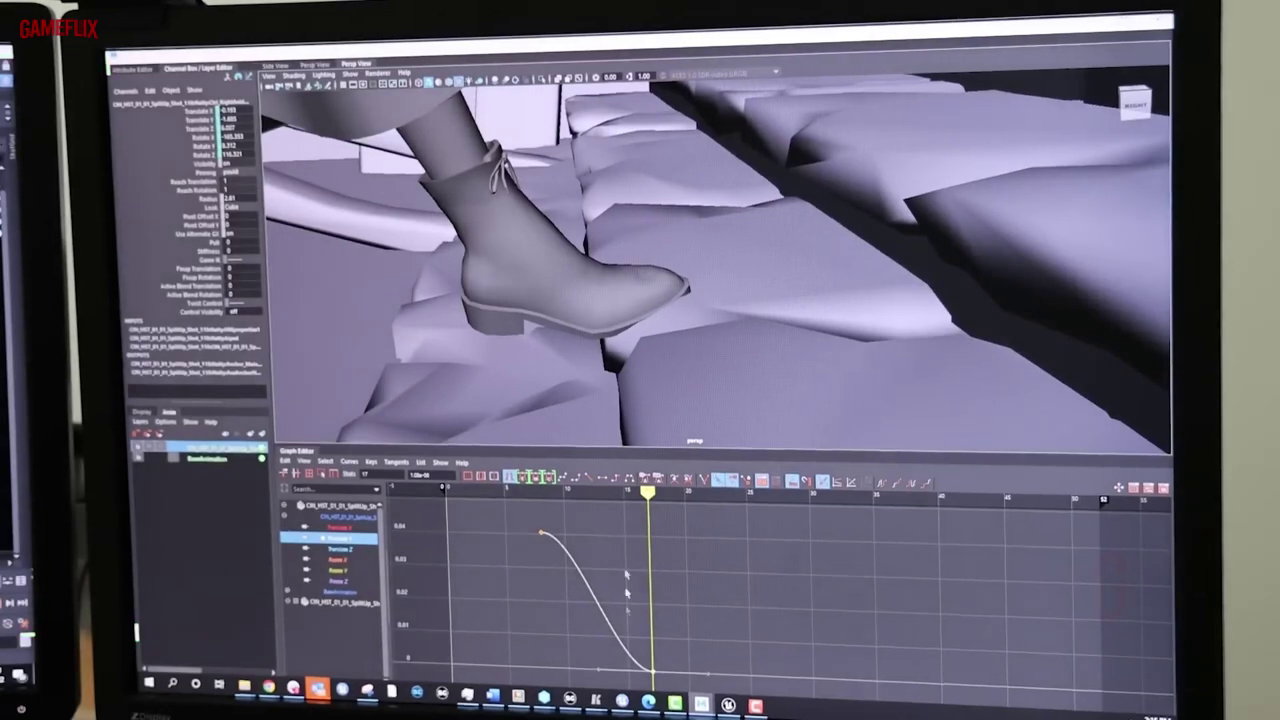
# Raise the foot control's Translate Y key at frame 17 in the Graph Editor, and check the boot two frames earlier.
pyautogui.keyDown('alt'); pyautogui.moveTo(562, 347); pyautogui.dragTo(576, 328); pyautogui.keyUp('alt')
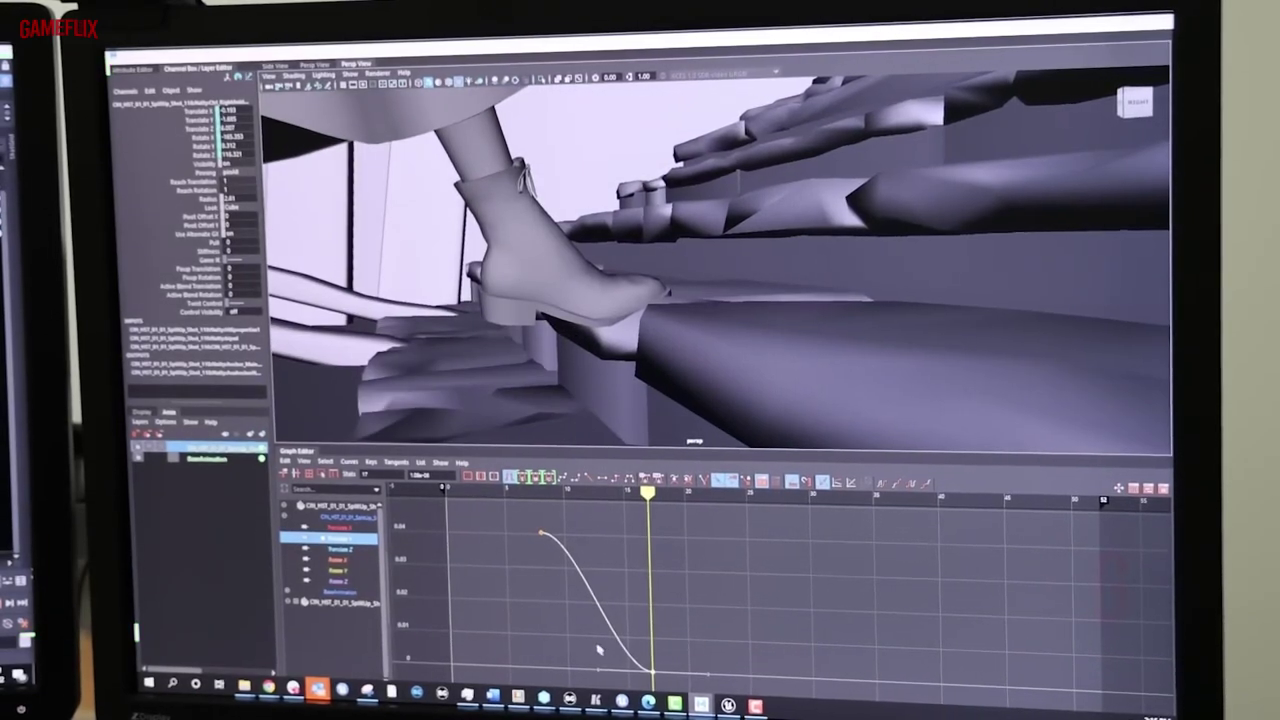
pyautogui.moveTo(668, 673); pyautogui.dragTo(658, 641)
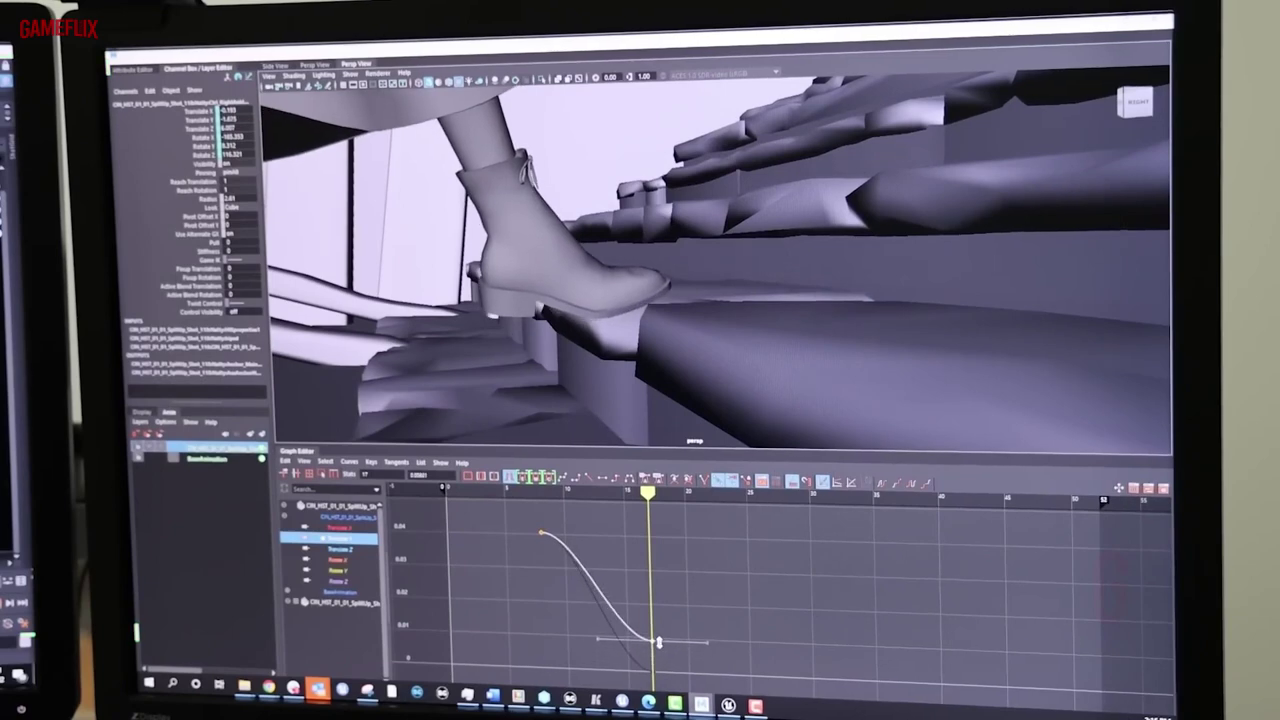
pyautogui.hotkey('alt', ',')
pyautogui.hotkey('alt', ',')
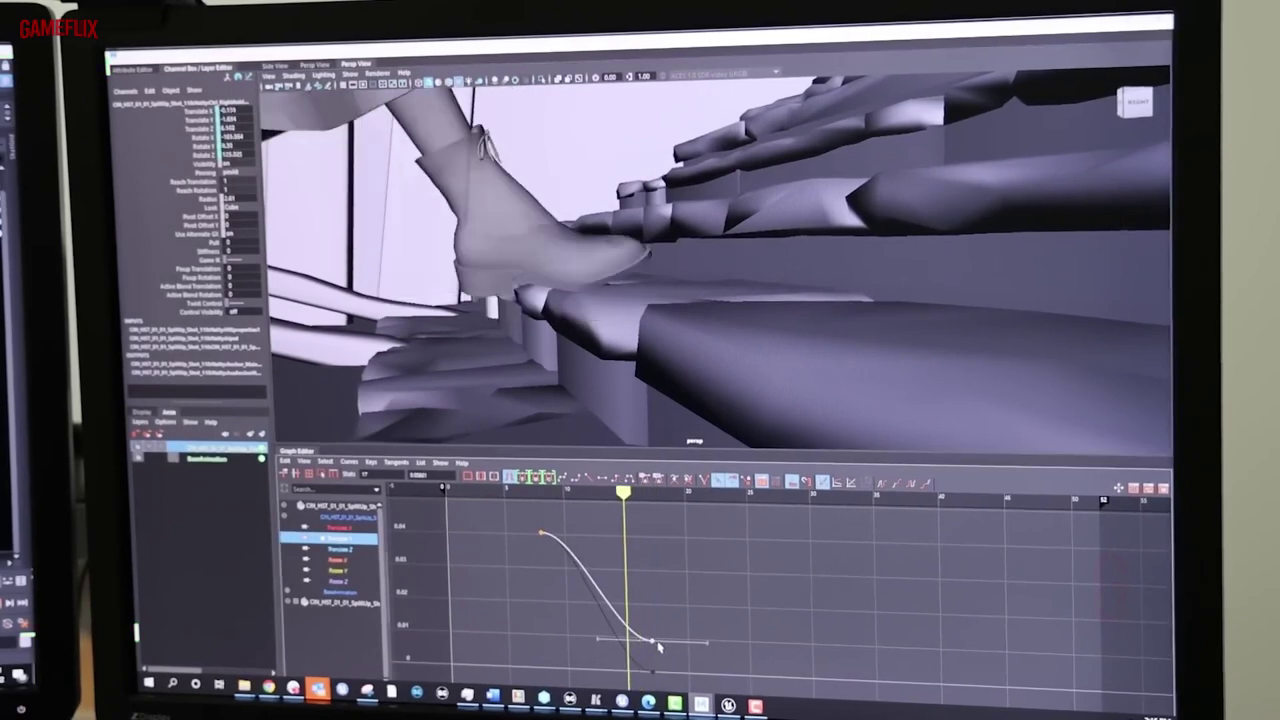
# Try raising the foot control's Translate Y key at frame 17 to about 0.018, and check the boot over the neighbouring frames.
pyautogui.hotkey('alt', '.')
pyautogui.hotkey('alt', '.')
pyautogui.hotkey('alt', '.')
pyautogui.hotkey('alt', '.')
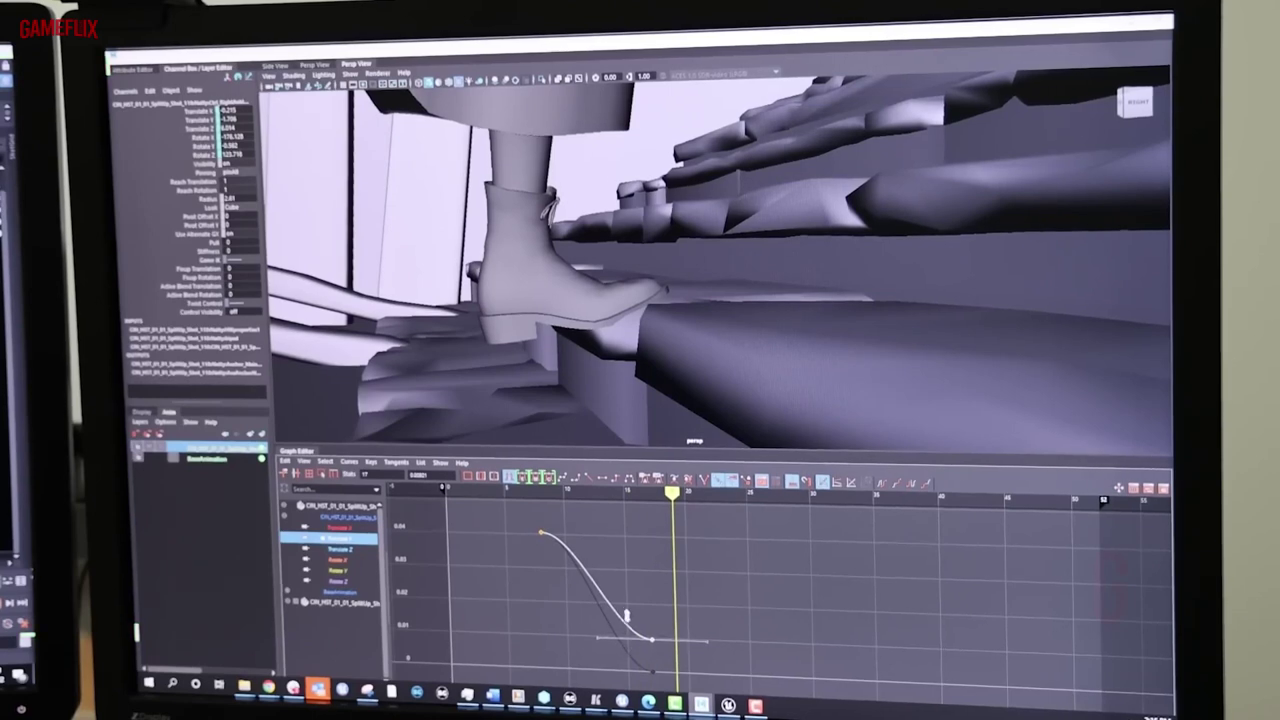
pyautogui.moveTo(626, 615); pyautogui.dragTo(621, 588)
pyautogui.hotkey('alt', ',')
pyautogui.hotkey('alt', ',')
pyautogui.hotkey('alt', ',')
pyautogui.hotkey('alt', '.')
pyautogui.hotkey('alt', '.')
pyautogui.hotkey('alt', '.')
pyautogui.hotkey('alt', '.')
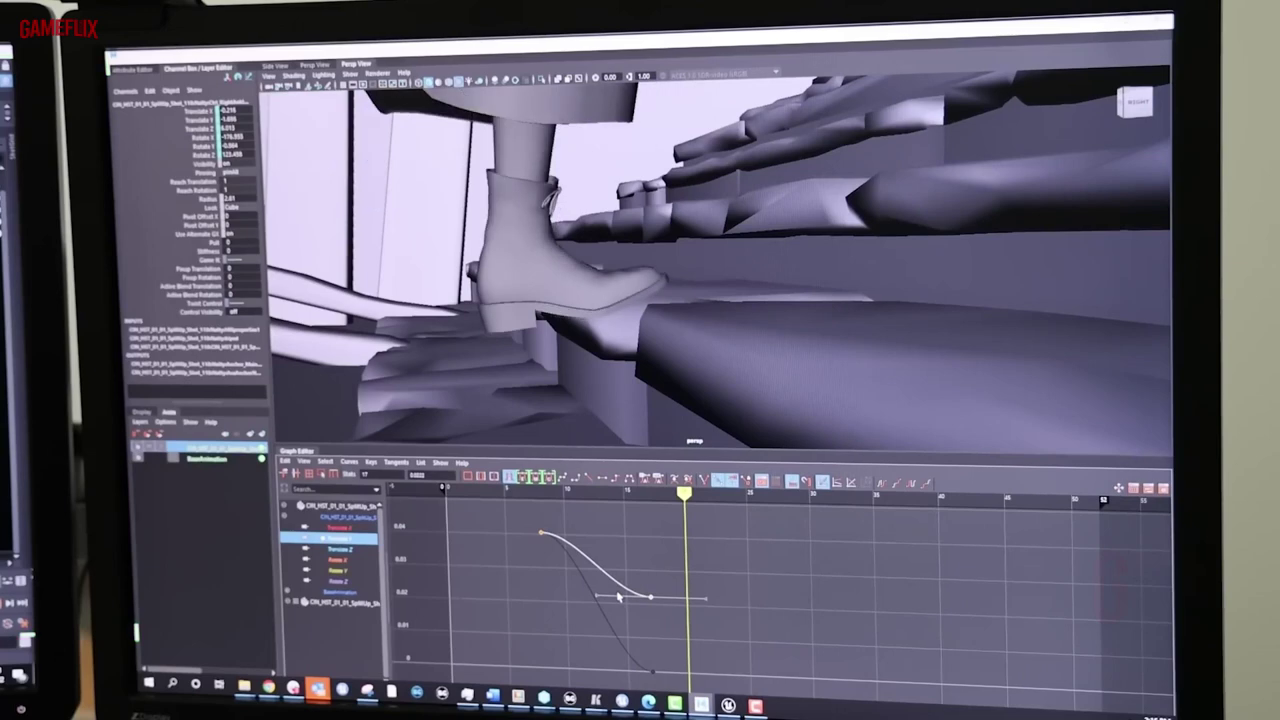
# Lower the foot control's Translate Y key at frame 17 to about 0.01, and compare the boot across the surrounding frames.
pyautogui.hotkey('alt', ',')
pyautogui.hotkey('alt', ',')
pyautogui.hotkey('alt', ',')
pyautogui.hotkey('alt', ',')
pyautogui.hotkey('alt', '.')
pyautogui.hotkey('alt', '.')
pyautogui.hotkey('alt', '.')
pyautogui.moveTo(636, 617); pyautogui.dragTo(633, 638, button='middle')
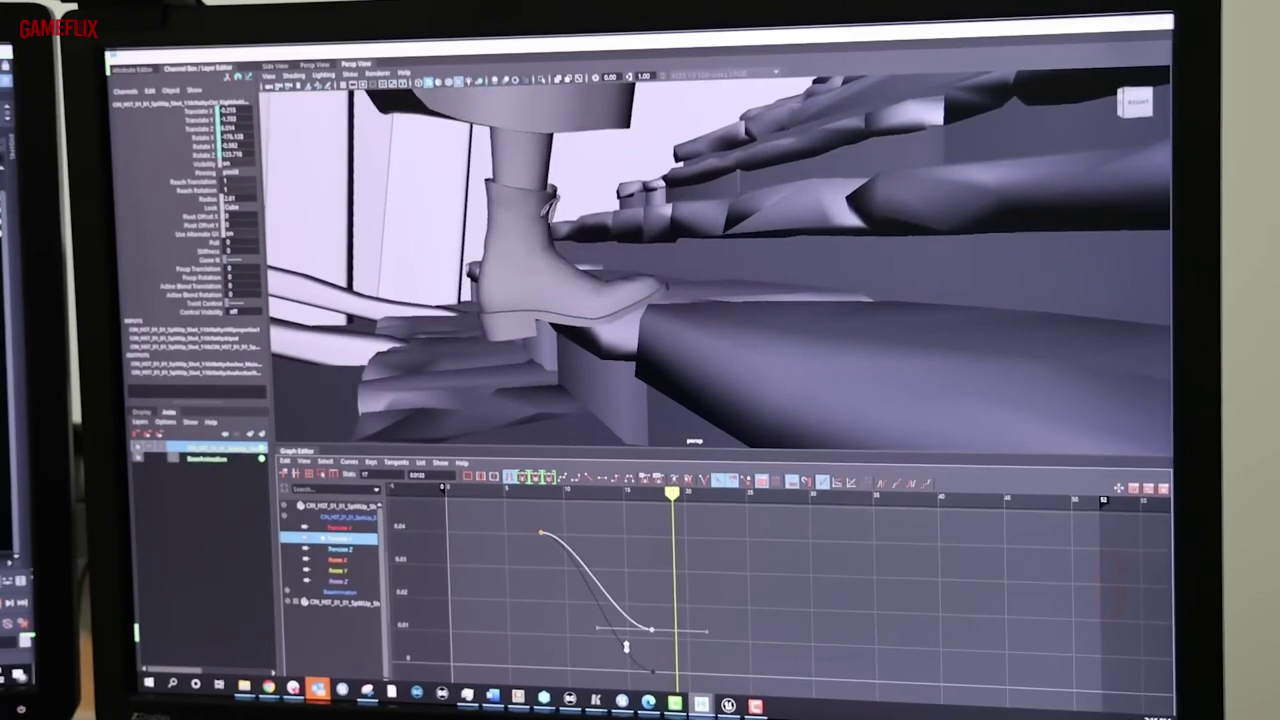
pyautogui.hotkey('alt', ',')
pyautogui.hotkey('alt', ',')
pyautogui.hotkey('alt', '.')
pyautogui.hotkey('alt', '.')
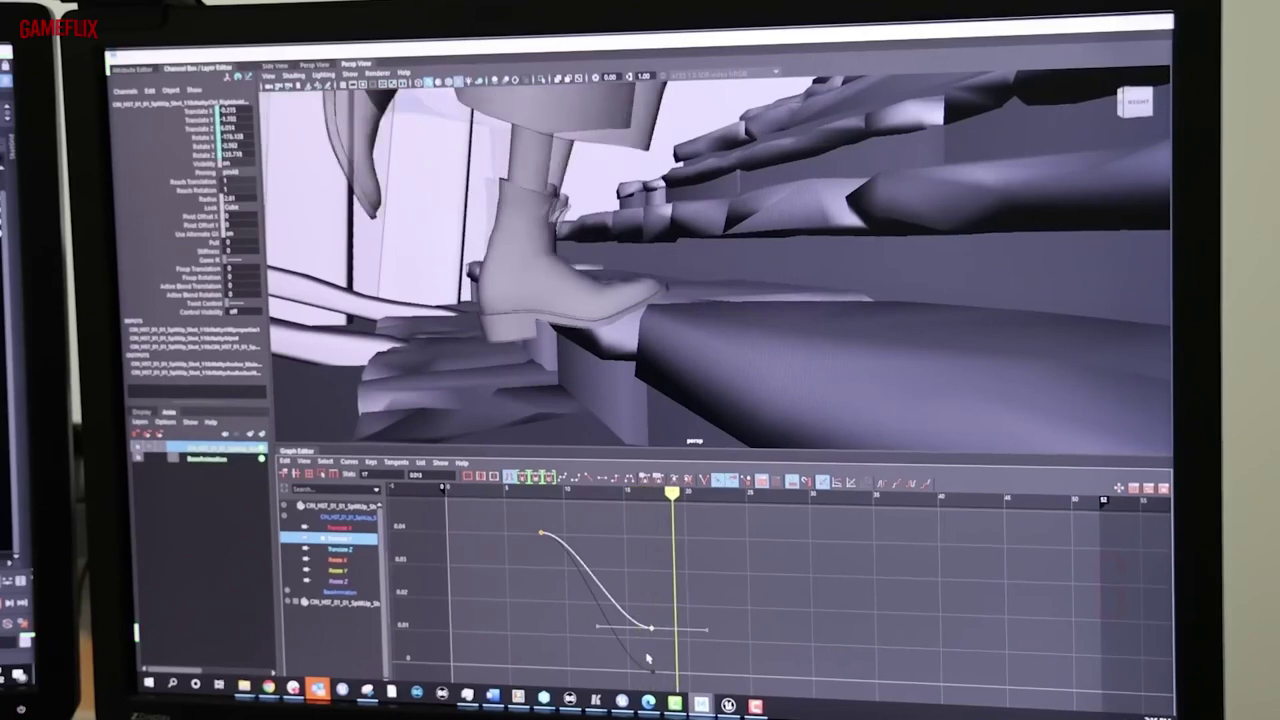
# Step through the frames following the foot plant to examine the boot's contact with the stair.
pyautogui.hotkey('alt', '.')
pyautogui.hotkey('alt', '.')
pyautogui.hotkey('alt', '.')
pyautogui.hotkey('alt', '.')
pyautogui.hotkey('alt', '.')
pyautogui.hotkey('alt', '.')
pyautogui.hotkey('alt', ',')
pyautogui.hotkey('alt', ',')
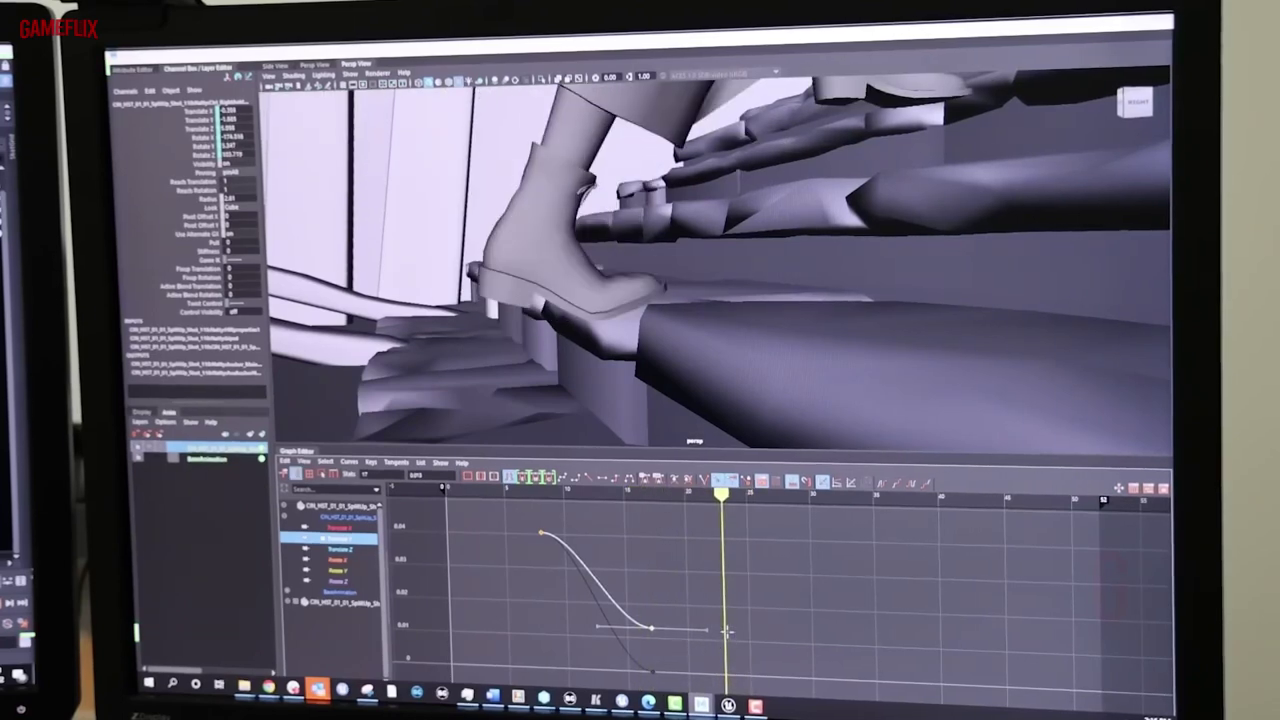
pyautogui.hotkey('alt', '.')
pyautogui.hotkey('alt', '.')
pyautogui.hotkey('alt', '.')
pyautogui.hotkey('alt', '.')
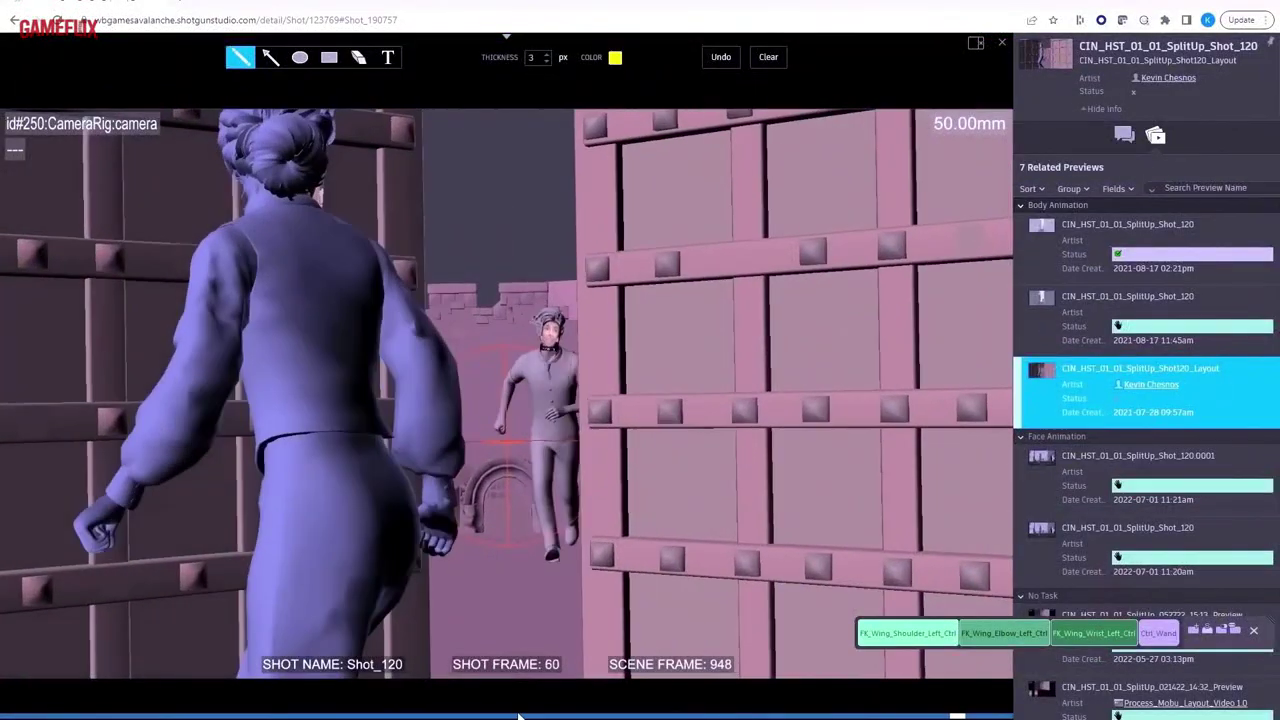
# Scrub back through the Shot_120 layout preview in ShotGrid, then switch to Maya, widen the SubScene Editor and play the shot.
pyautogui.moveTo(516, 717); pyautogui.dragTo(261, 717)
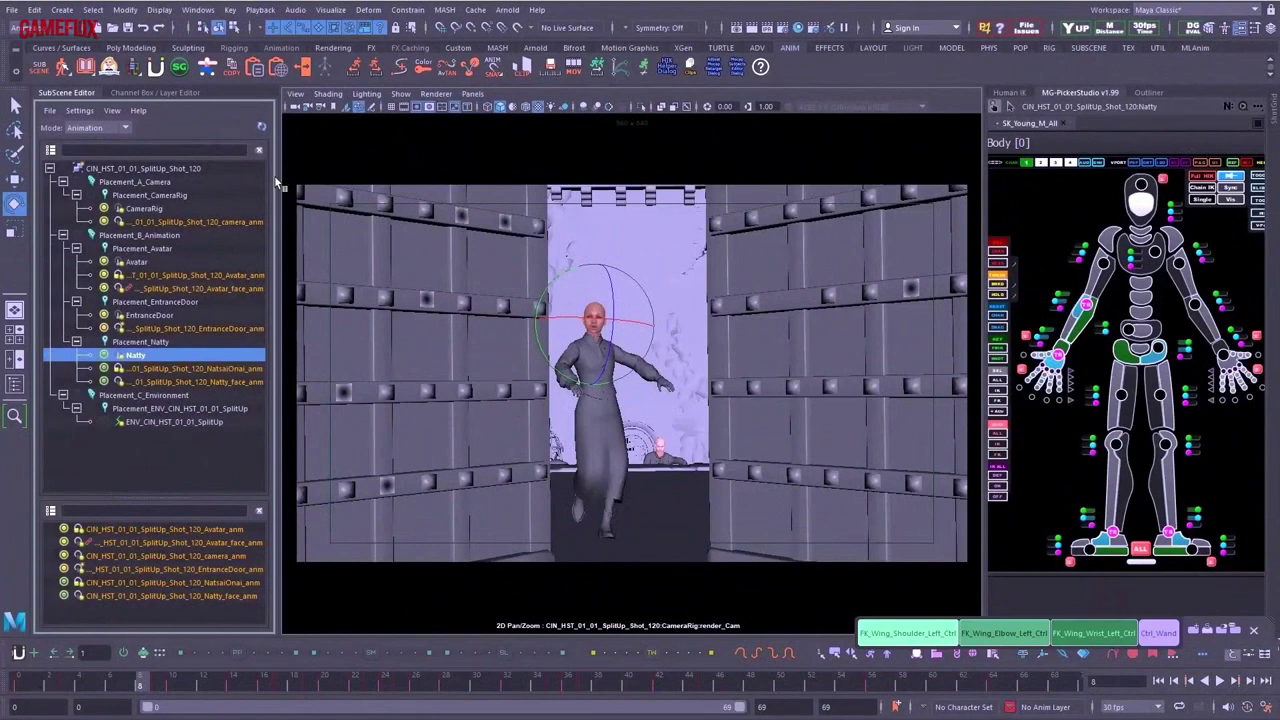
pyautogui.moveTo(296, 178); pyautogui.dragTo(314, 180)
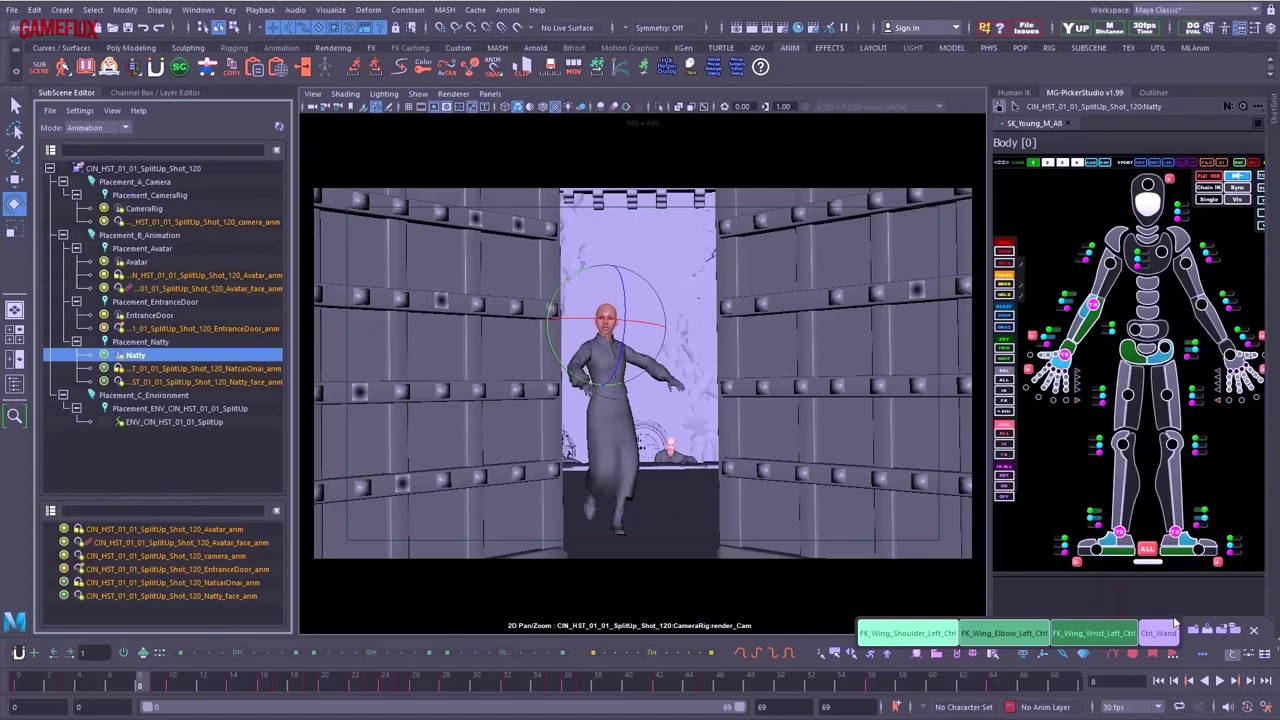
pyautogui.hotkey('alt', 'v')
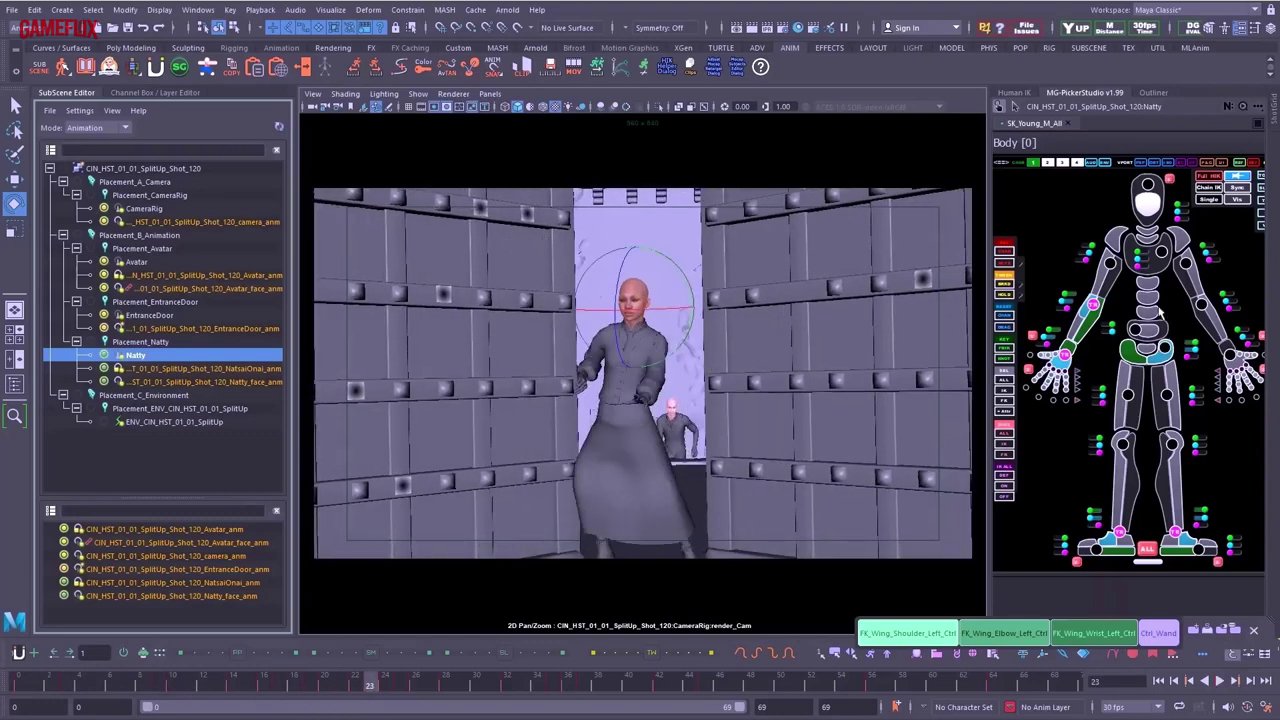
# Switch to a close perspective view of Natty's right hand at the entrance door, and inspect the contact at frame 20.
pyautogui.click(488, 94)
pyautogui.click(1187, 137)
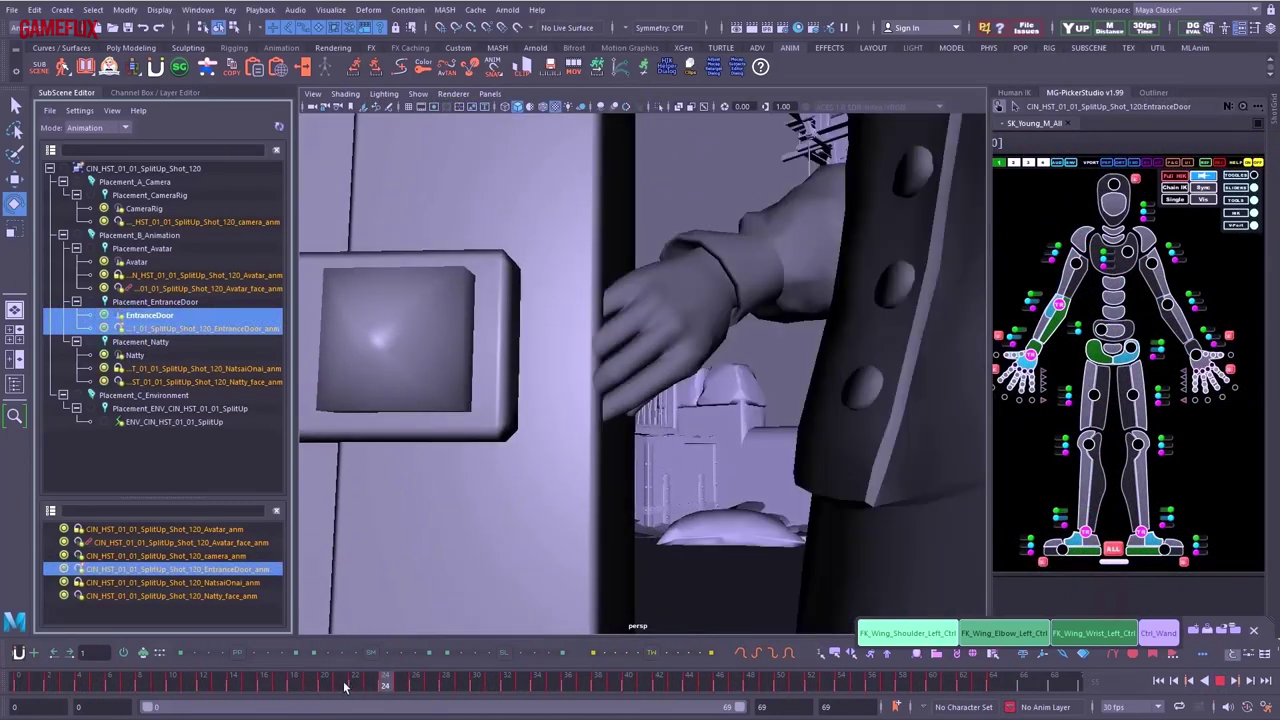
pyautogui.click(344, 686)
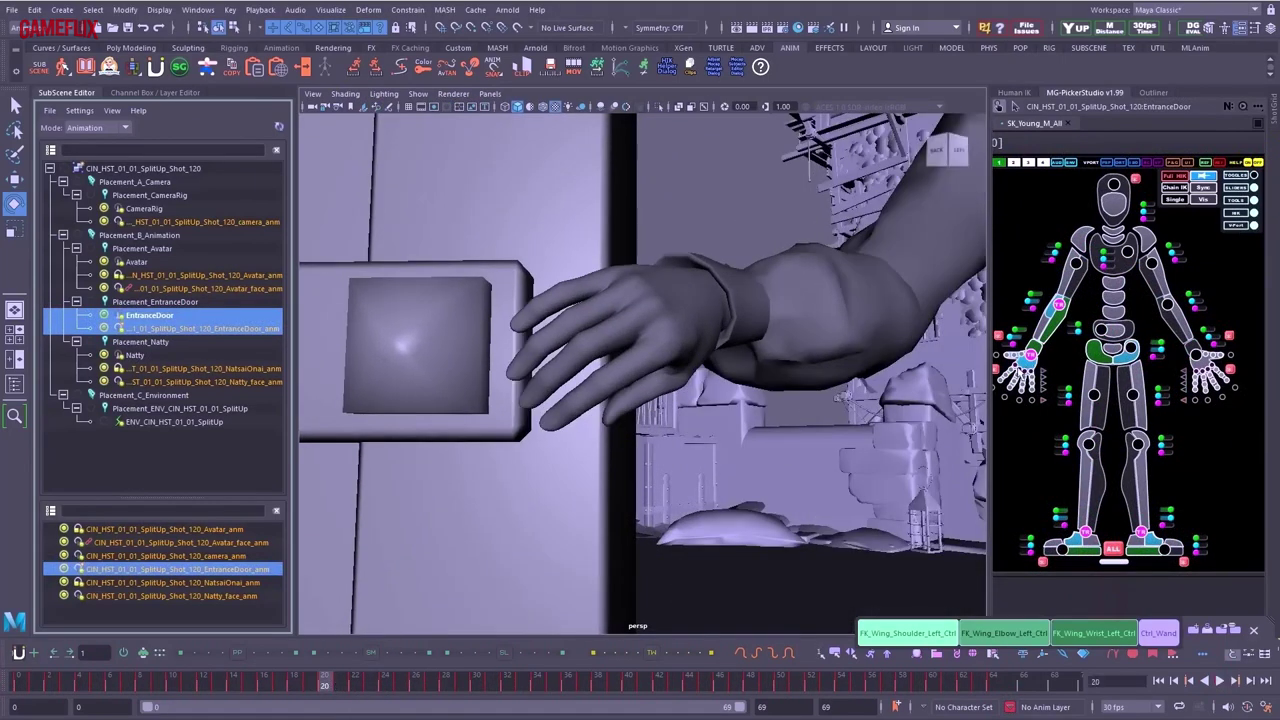
# Select Natty's right wrist effector and nudge it along X away from the door at frame 22.
pyautogui.click(932, 314)
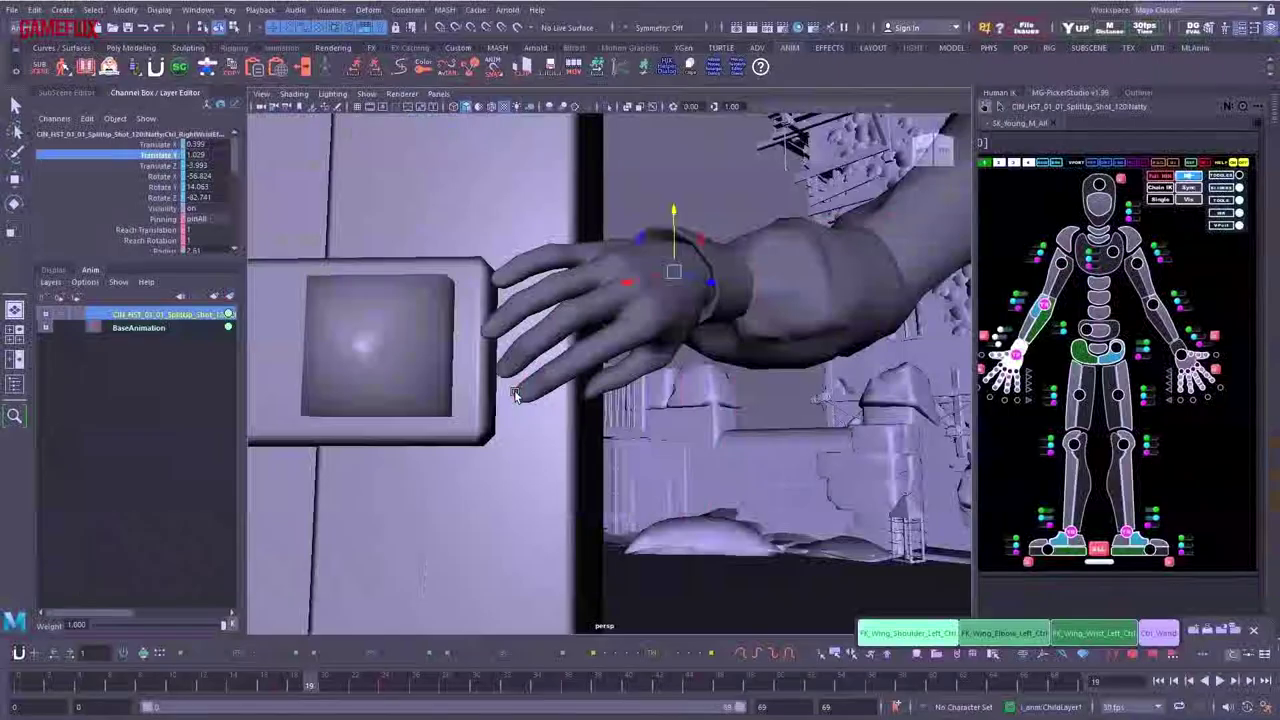
pyautogui.hotkey('alt', ',')
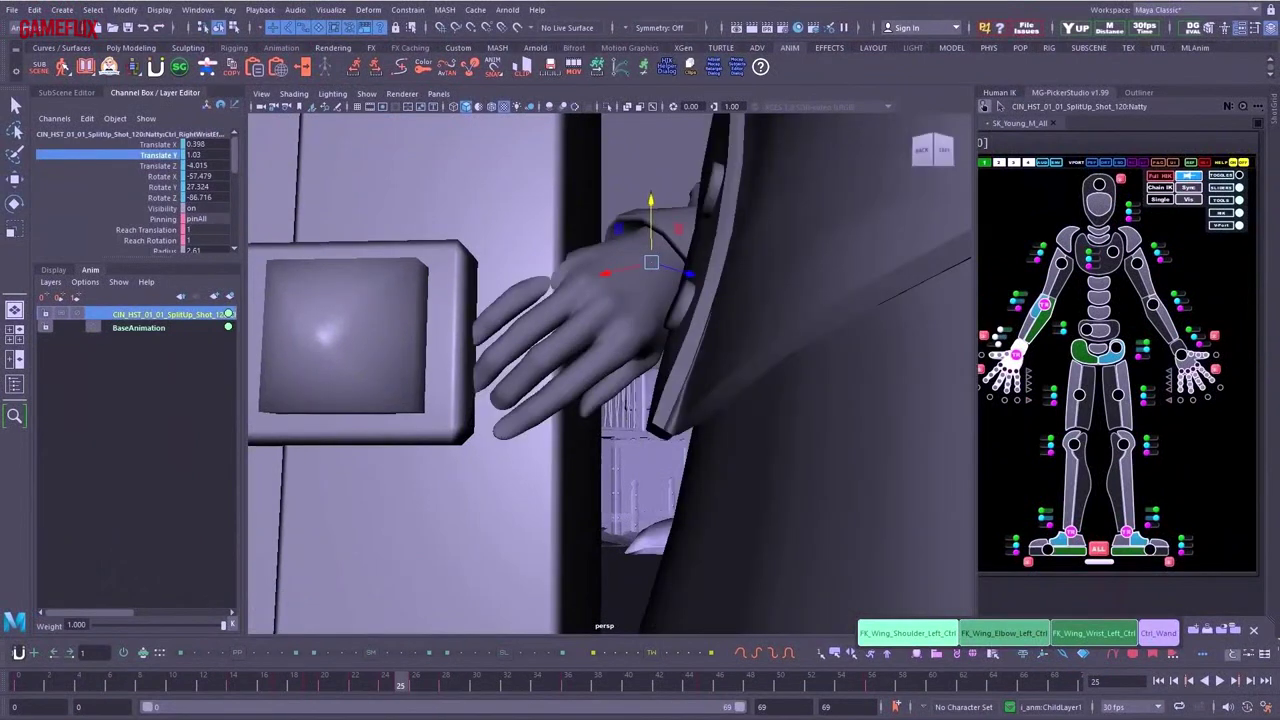
pyautogui.moveTo(370, 684); pyautogui.dragTo(355, 684)
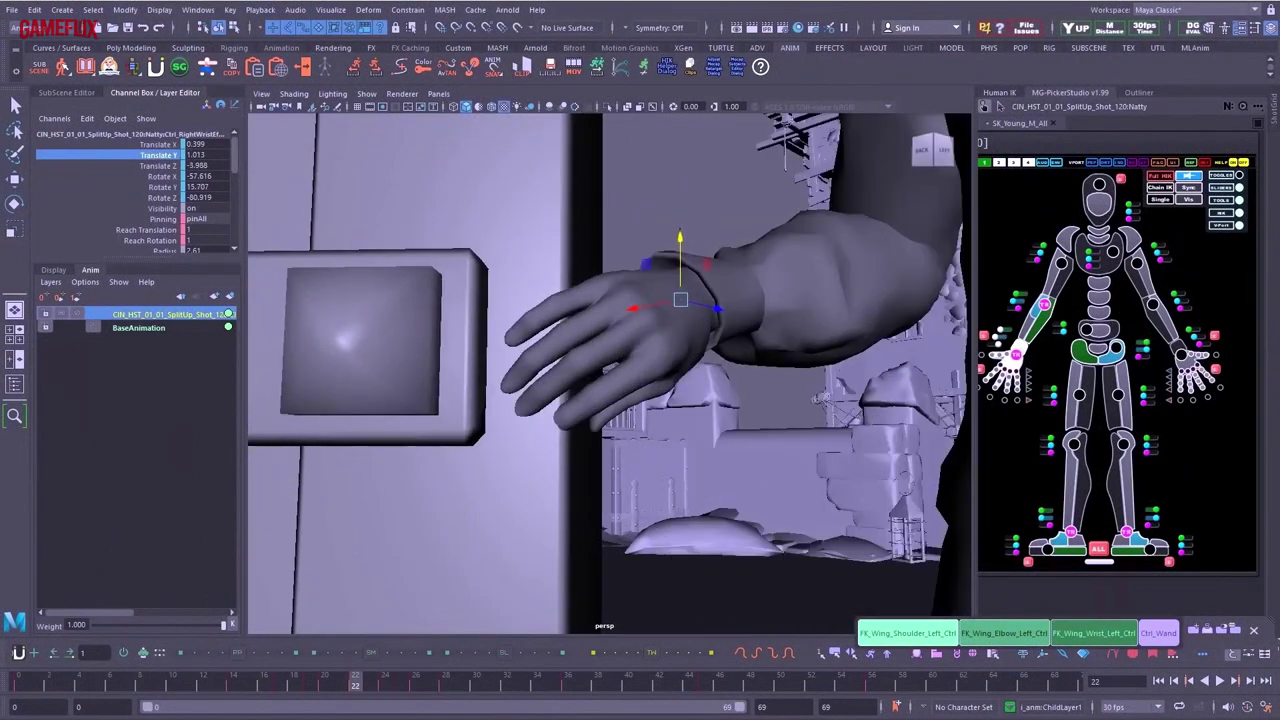
pyautogui.moveTo(633, 309); pyautogui.dragTo(647, 306)
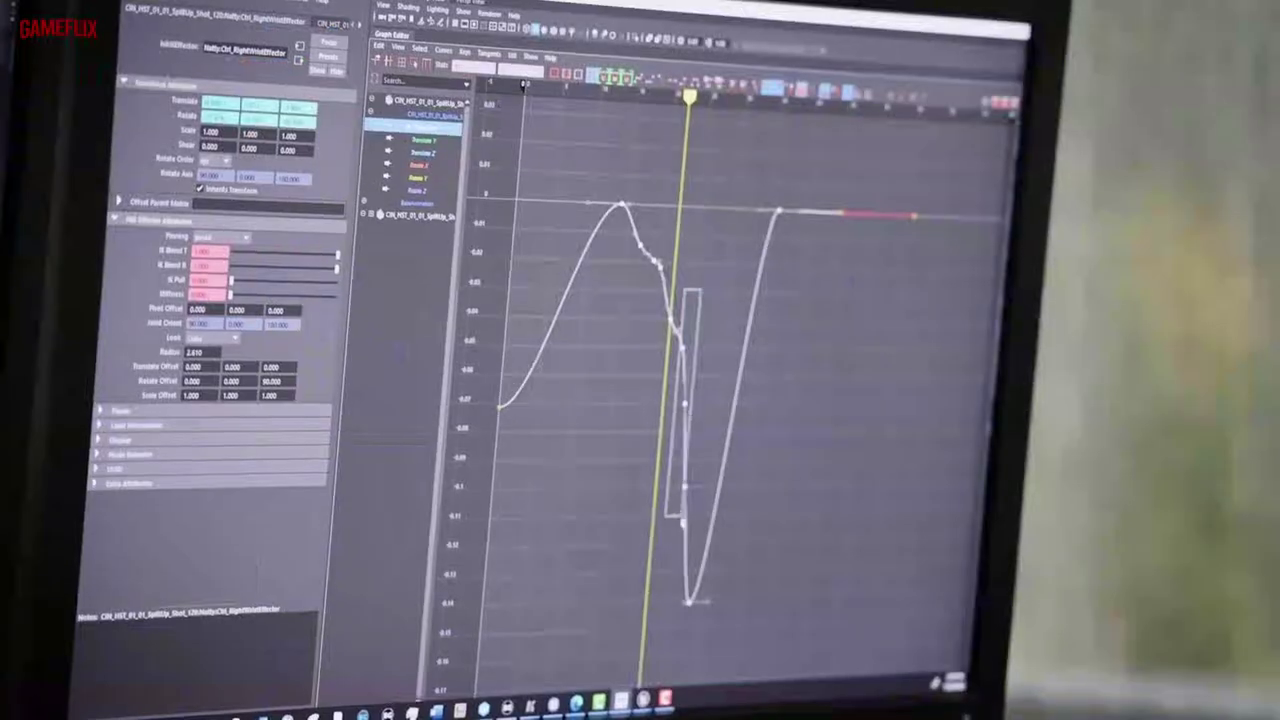
# Delete the extra keys just past the current frame on the right wrist effector's Translate X curve to smooth its descent.
pyautogui.moveTo(668, 296); pyautogui.dragTo(703, 514)
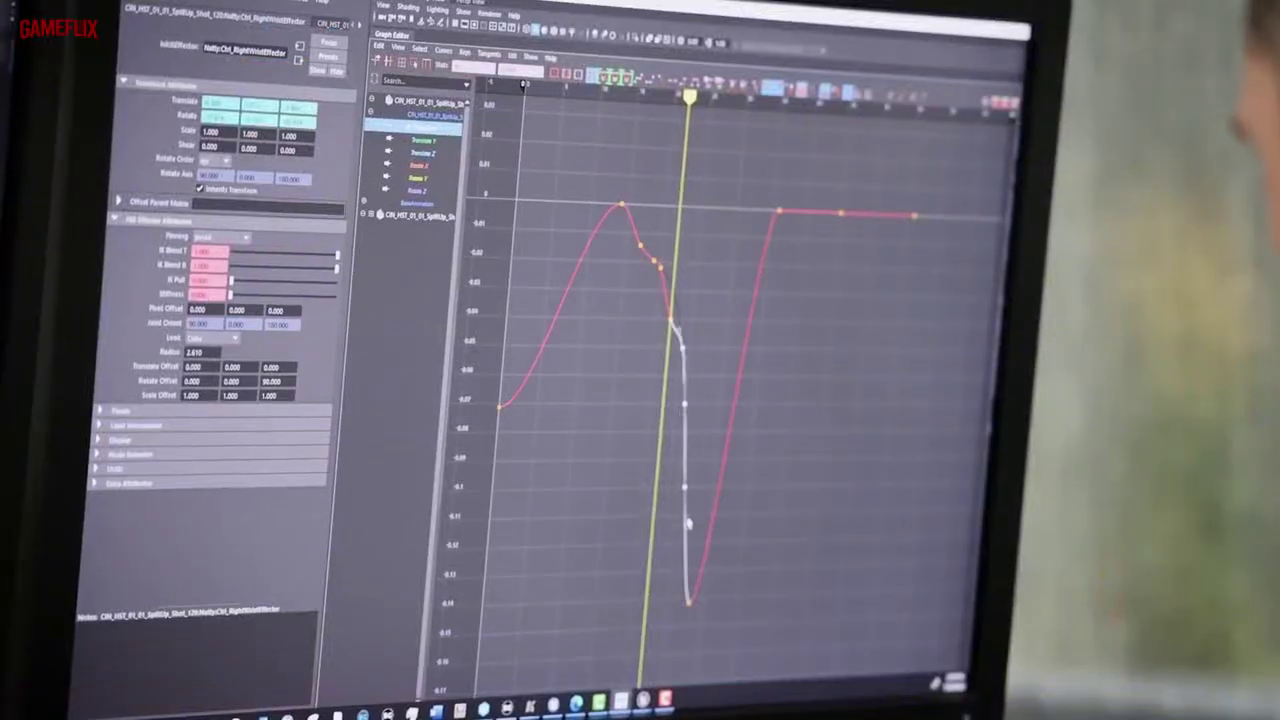
pyautogui.moveTo(670, 320); pyautogui.dragTo(694, 461)
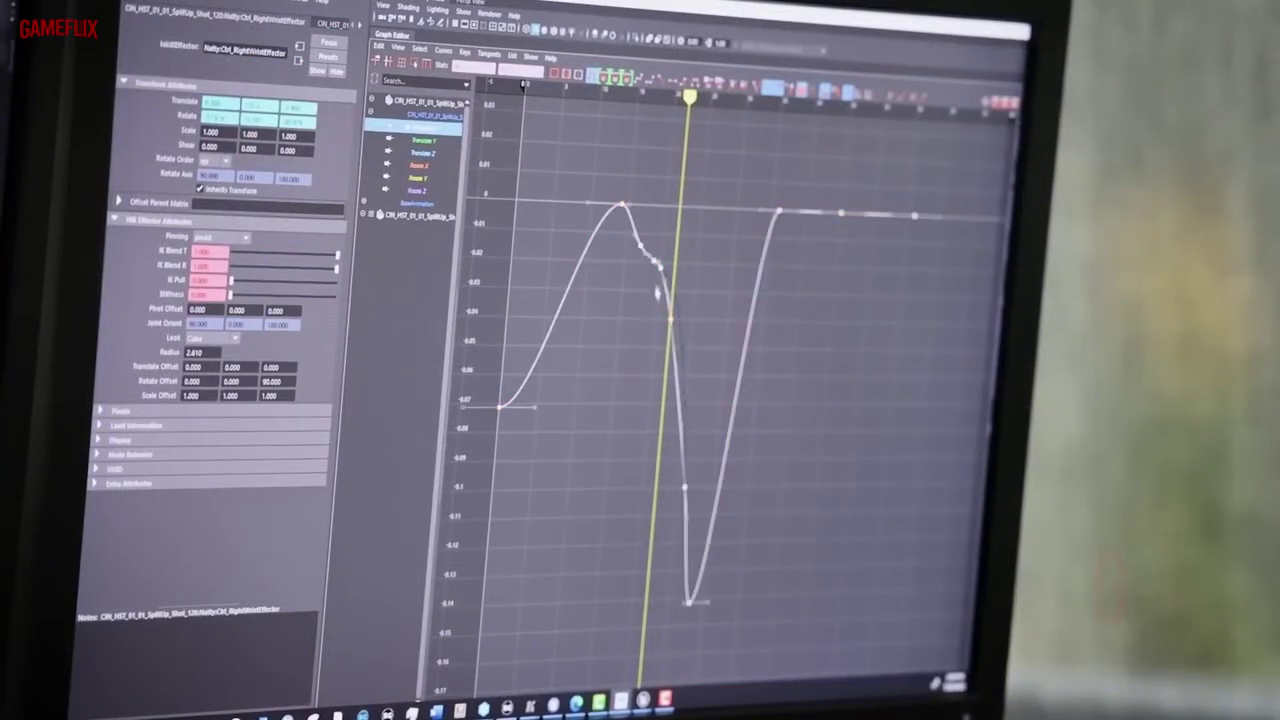